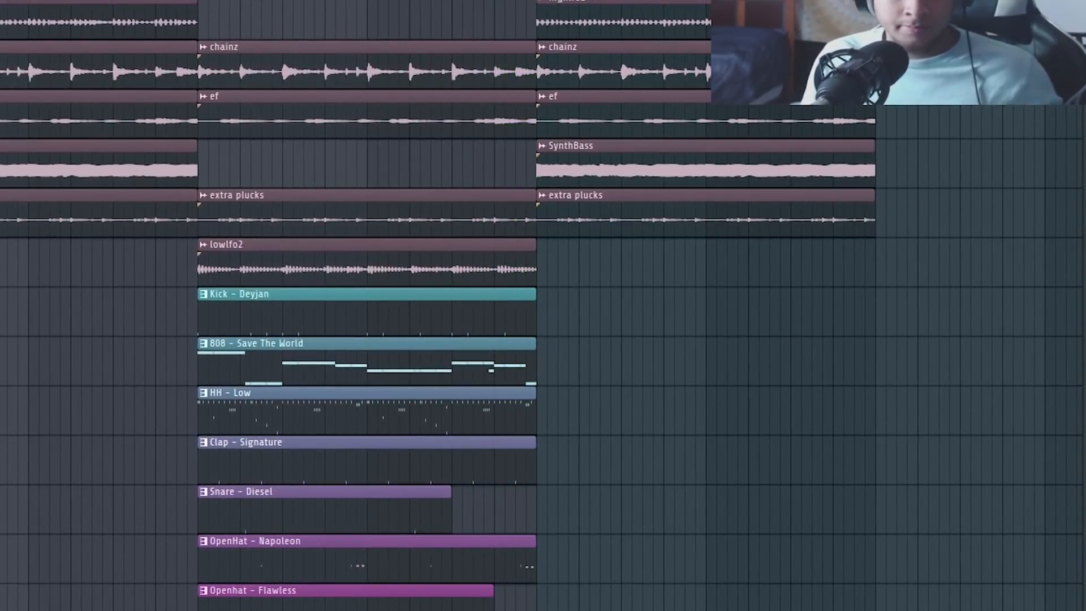
# - Open the mixer and inspect the effect slots of the Kick - Deyjan, Master and 808 - Save The World tracks
pyautogui.press('F9')
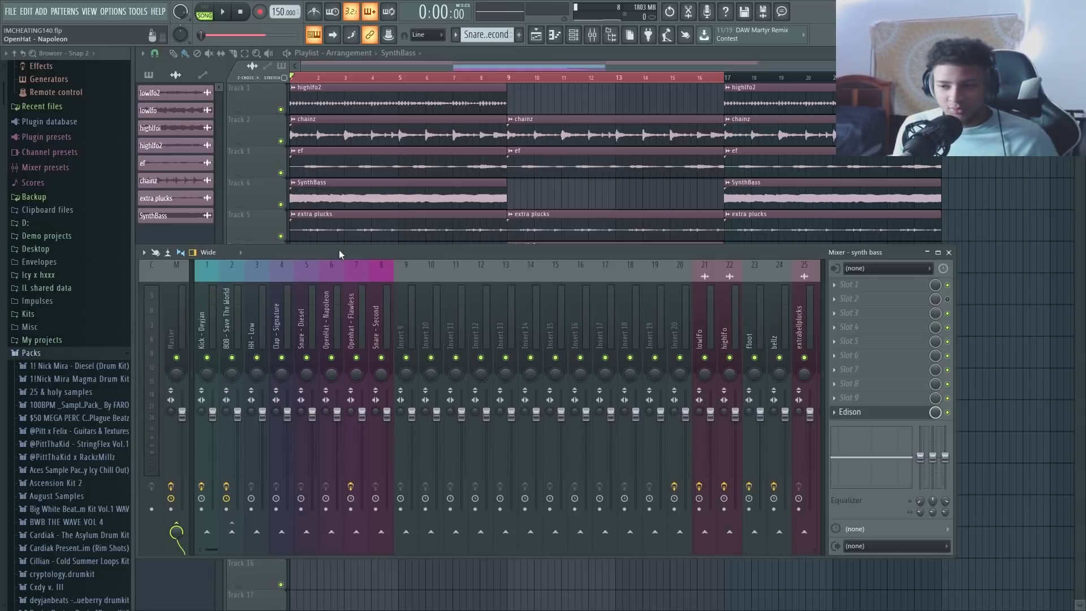
pyautogui.click(203, 322)
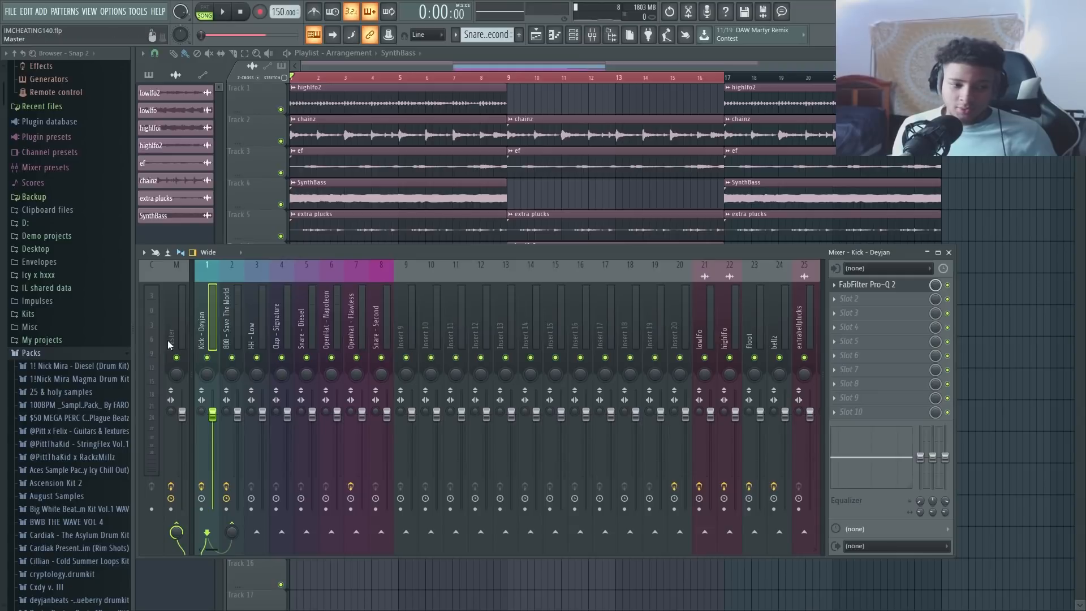
pyautogui.click(170, 339)
pyautogui.click(205, 323)
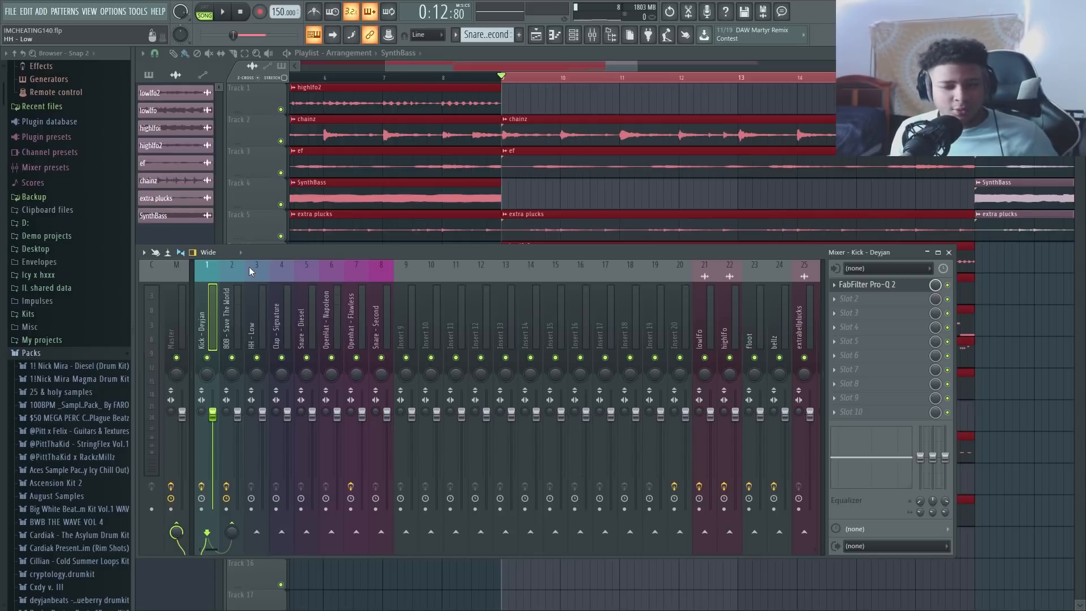
pyautogui.click(233, 338)
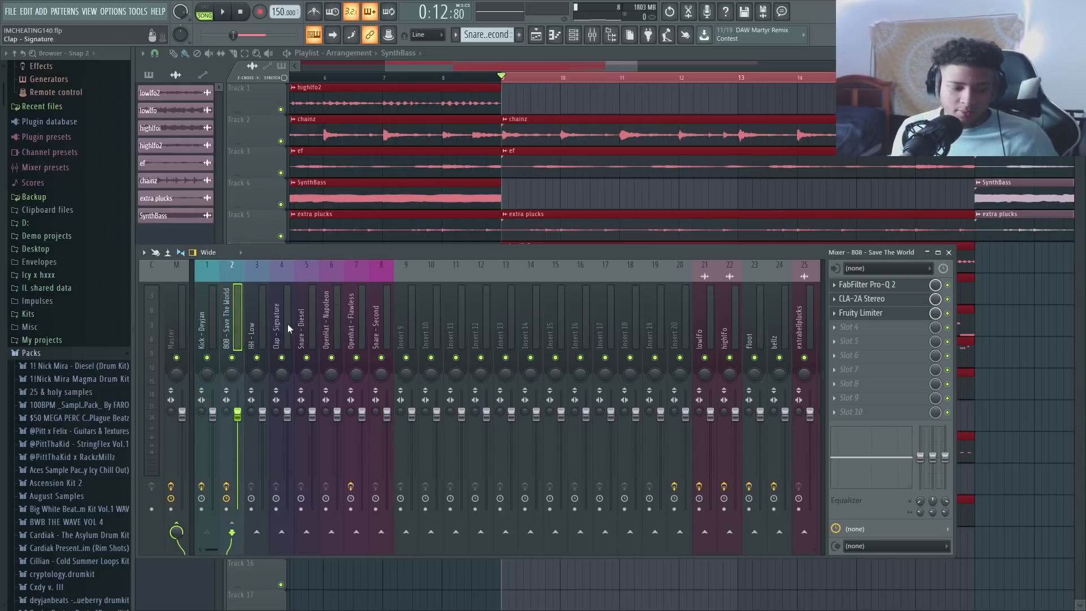
pyautogui.click(218, 323)
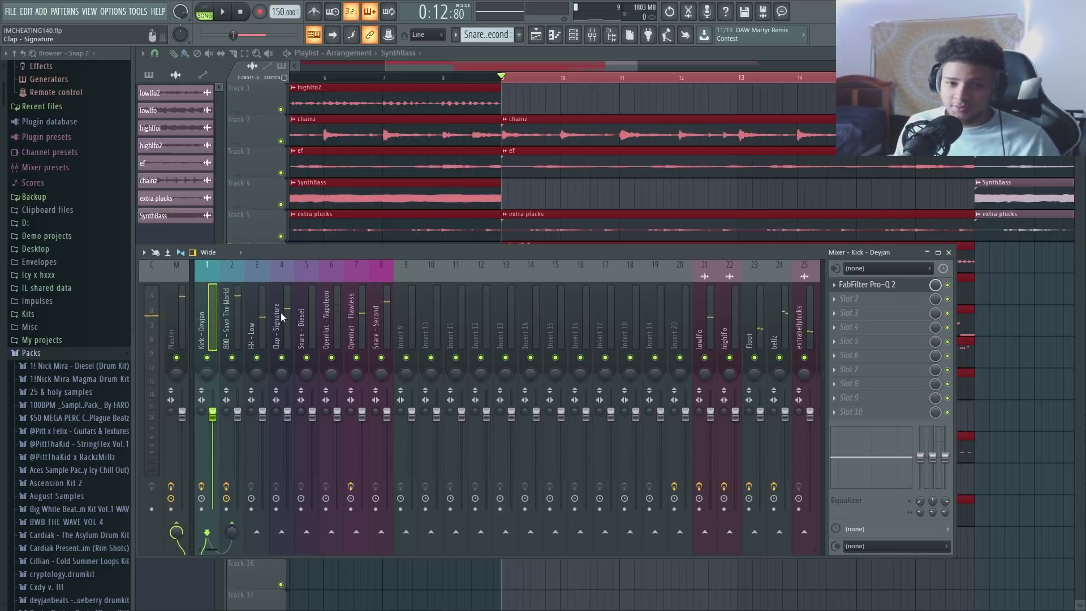
# - Try lowering the volume faders of the open hat and snare mixer tracks, and reset them to their defaults
pyautogui.click(339, 423)
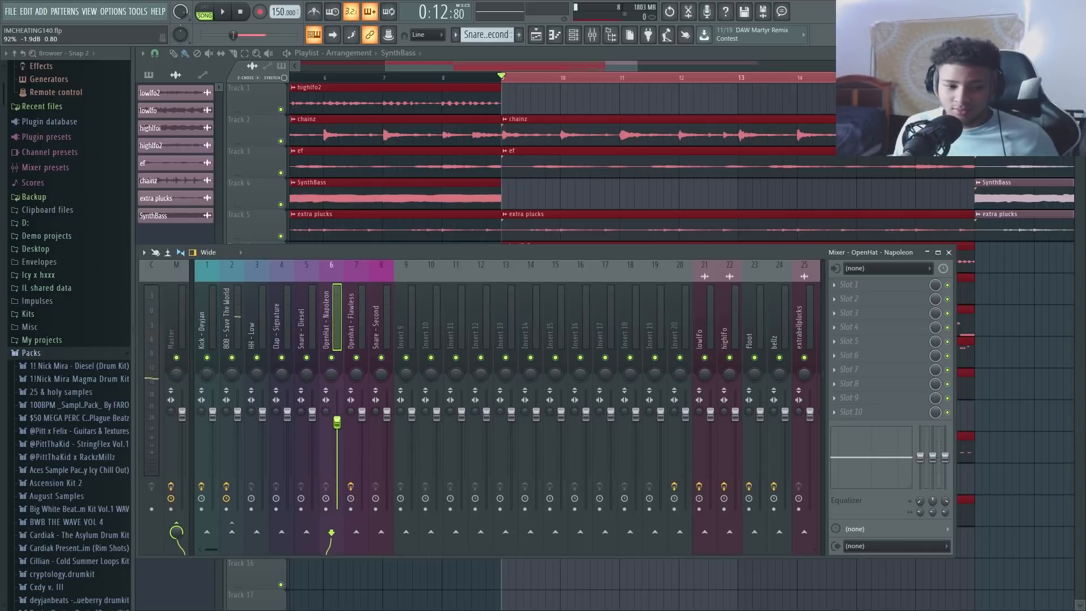
pyautogui.moveTo(363, 417); pyautogui.dragTo(388, 417)
pyautogui.rightClick(365, 427)
pyautogui.click(374, 430)
pyautogui.rightClick(390, 432)
pyautogui.click(398, 437)
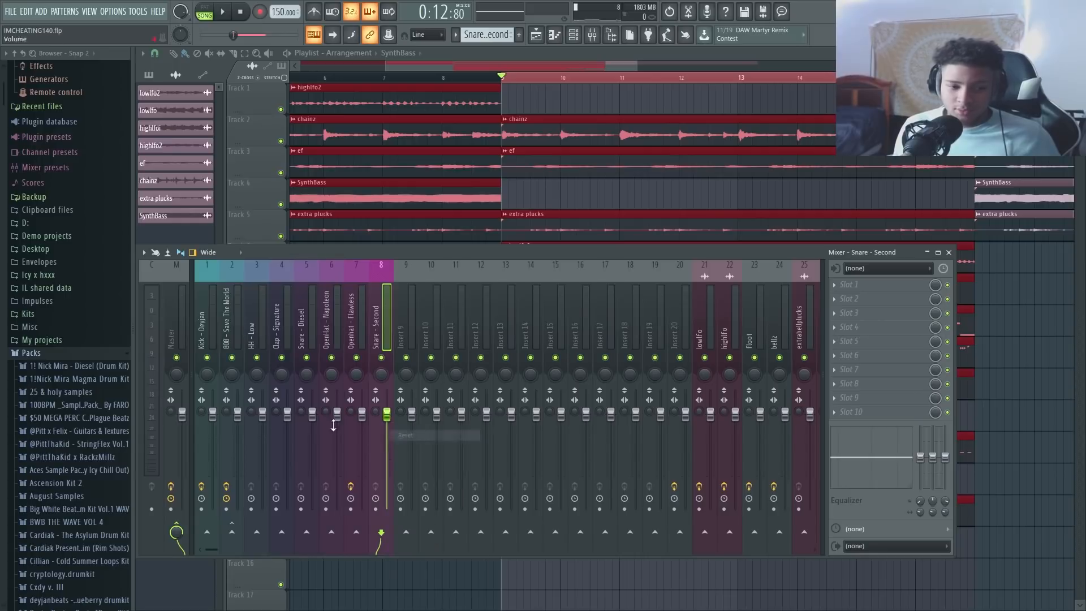
pyautogui.moveTo(314, 415); pyautogui.dragTo(320, 438)
pyautogui.rightClick(320, 437)
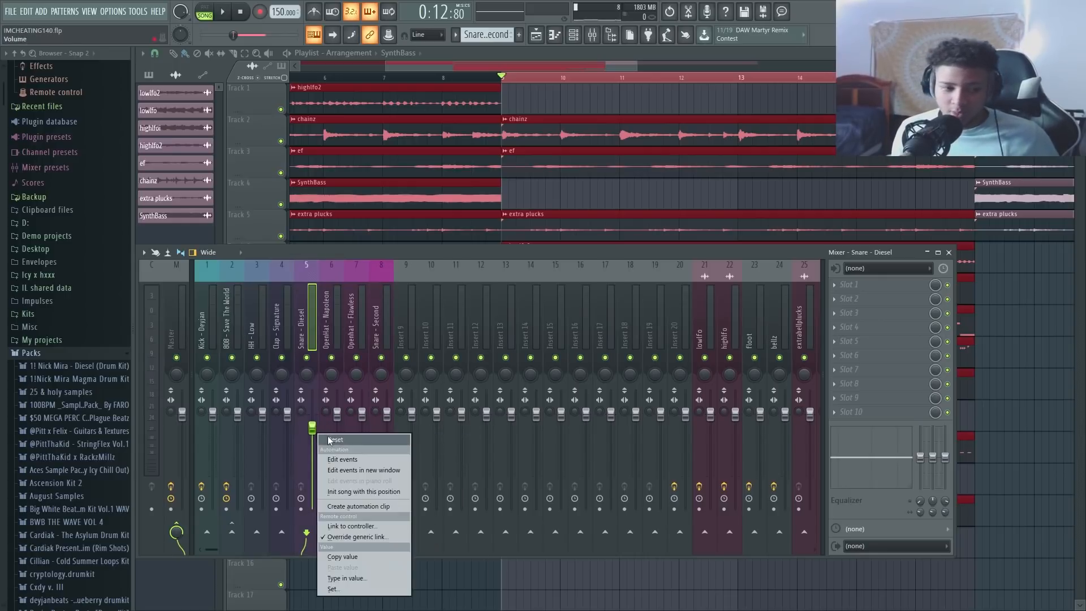
pyautogui.click(330, 440)
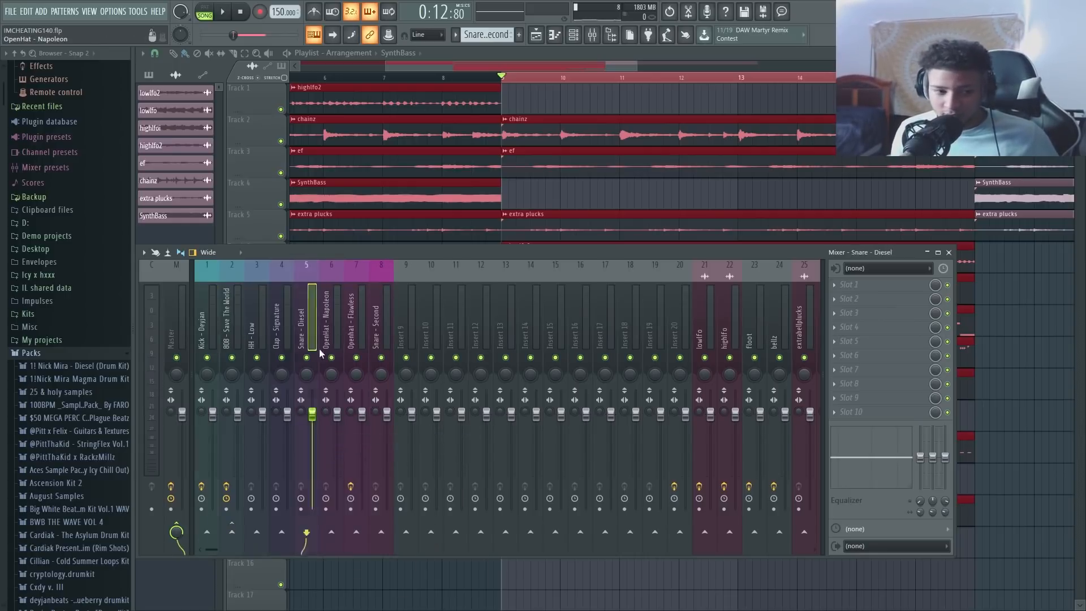
# - Open the channel rack beside the mixer's drum tracks and select all channels from Kick - Deyjan to Snare - Second
pyautogui.click(212, 336)
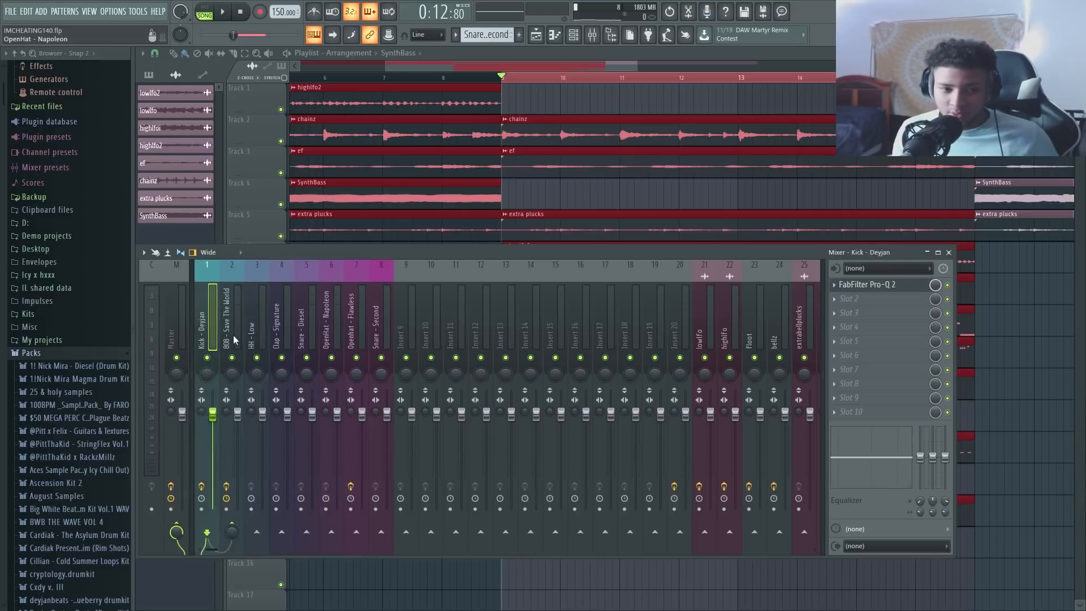
pyautogui.click(573, 35)
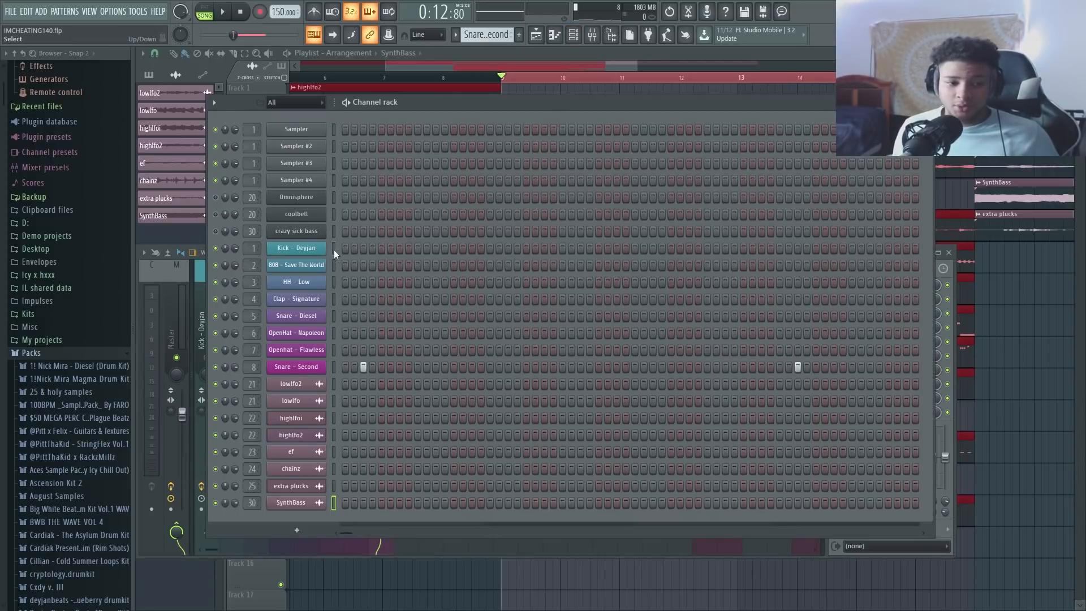
pyautogui.moveTo(693, 108); pyautogui.dragTo(819, 164)
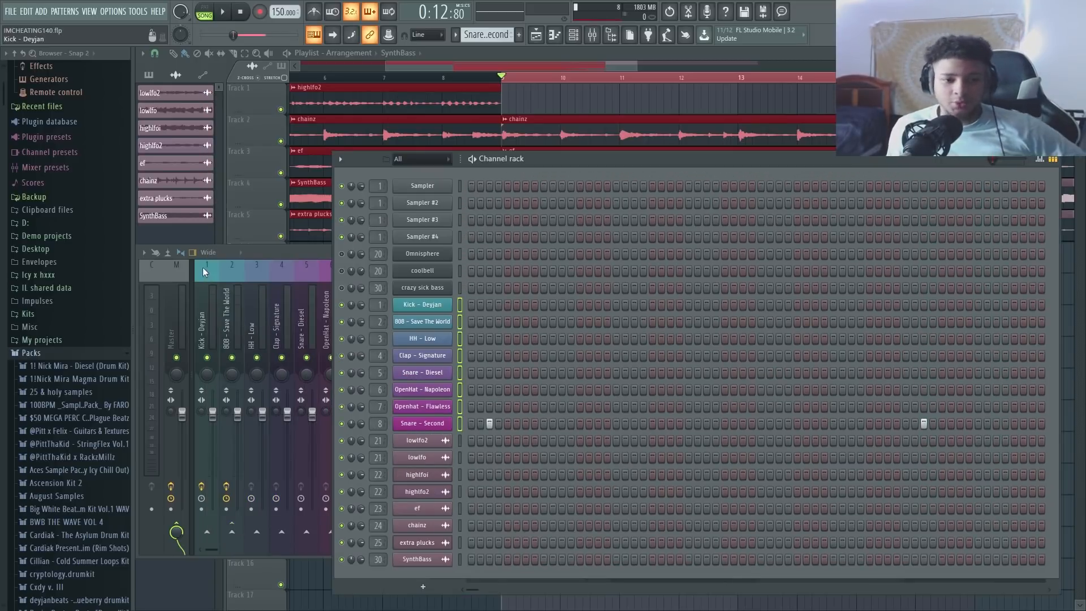
pyautogui.click(460, 302)
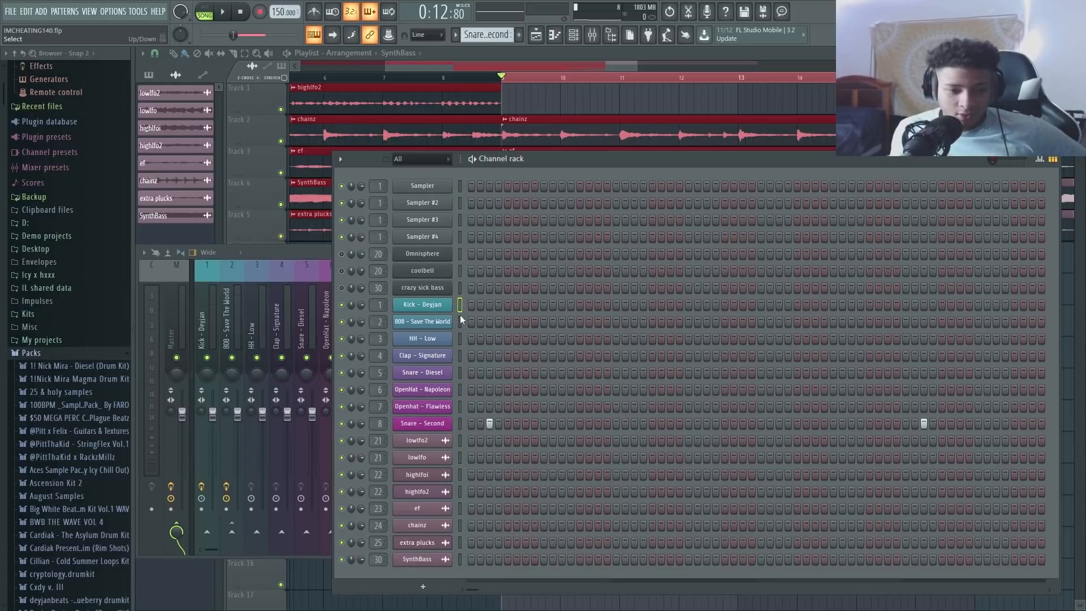
pyautogui.moveTo(460, 318); pyautogui.dragTo(465, 415)
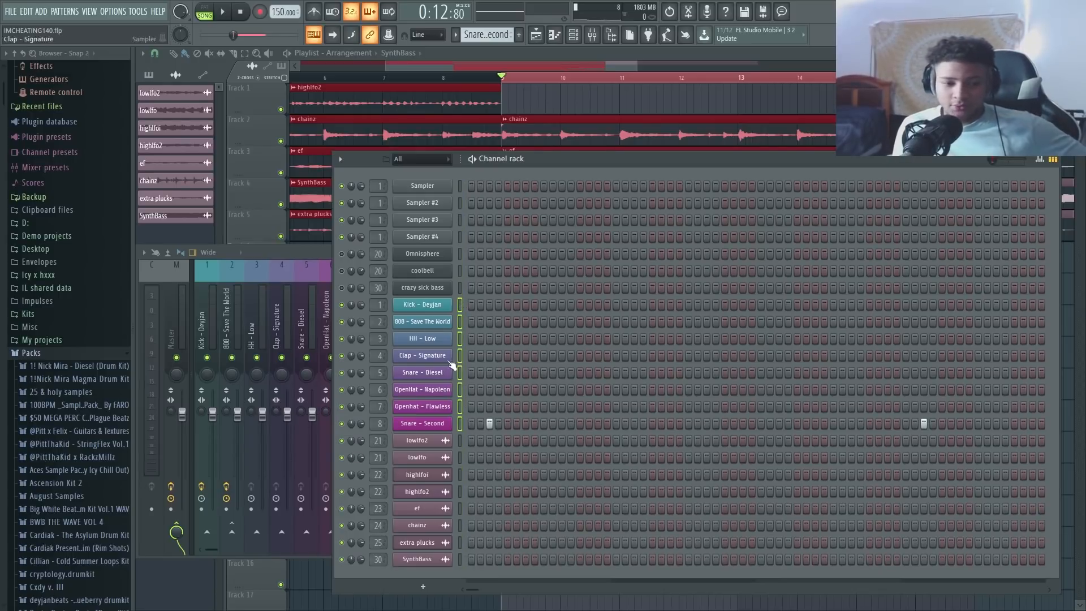
# - Select only the HH - Low channel, move it one place up in the channel rack and back down again
pyautogui.click(460, 338)
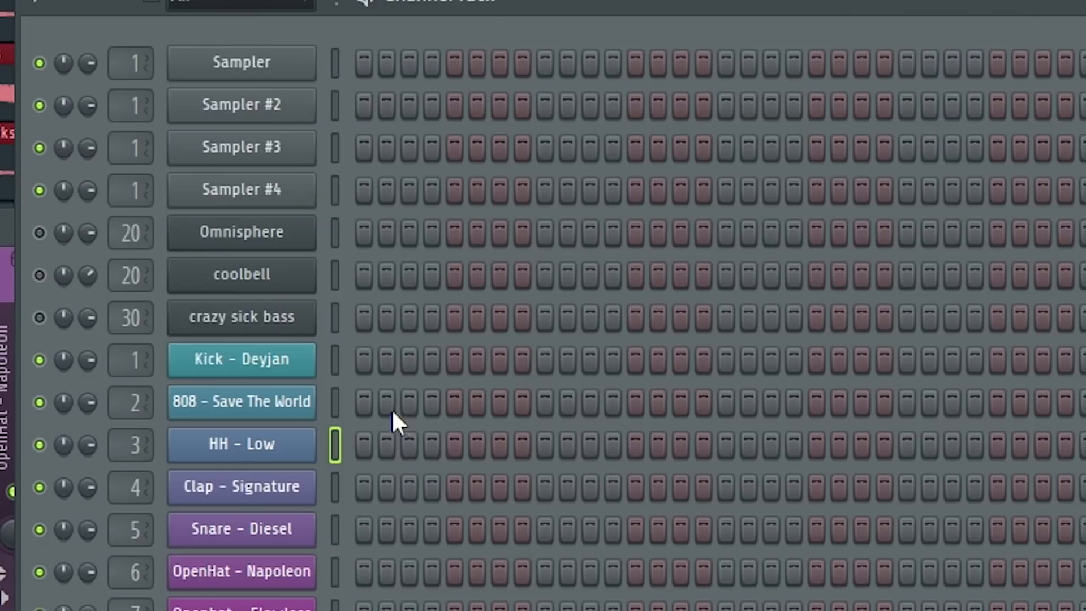
pyautogui.doubleClick(334, 445)
pyautogui.click(338, 418)
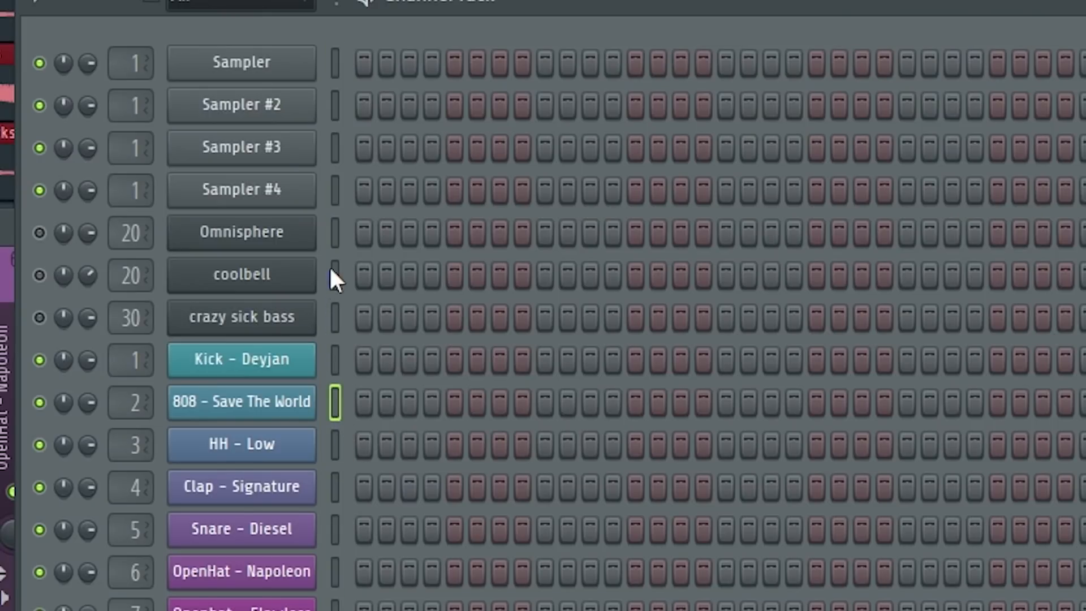
pyautogui.moveTo(333, 269); pyautogui.dragTo(341, 84)
pyautogui.click(338, 74)
pyautogui.click(335, 444)
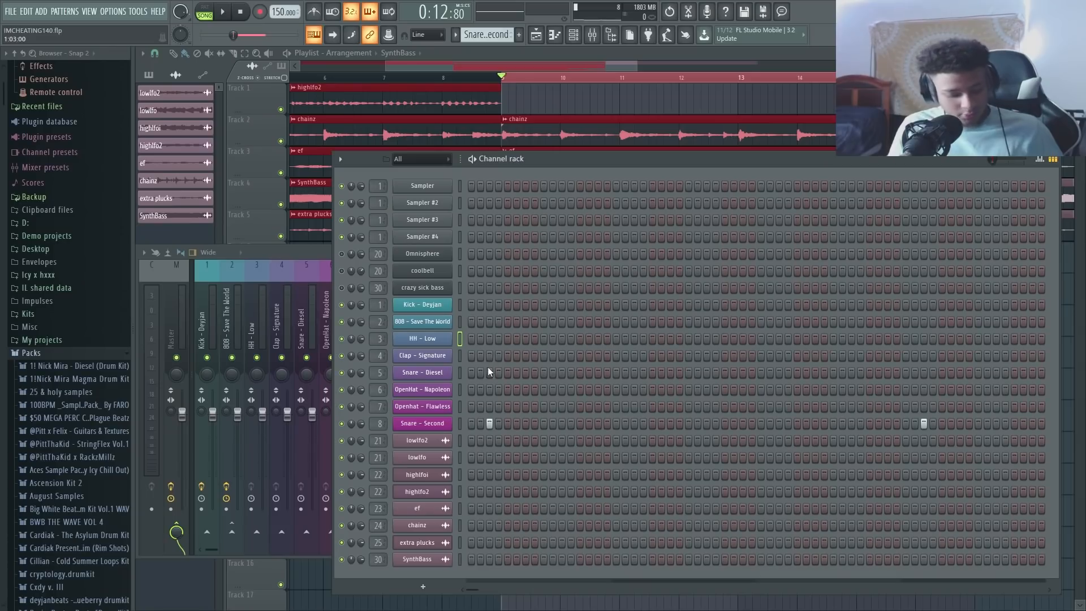
pyautogui.hotkey('alt', 'Up')
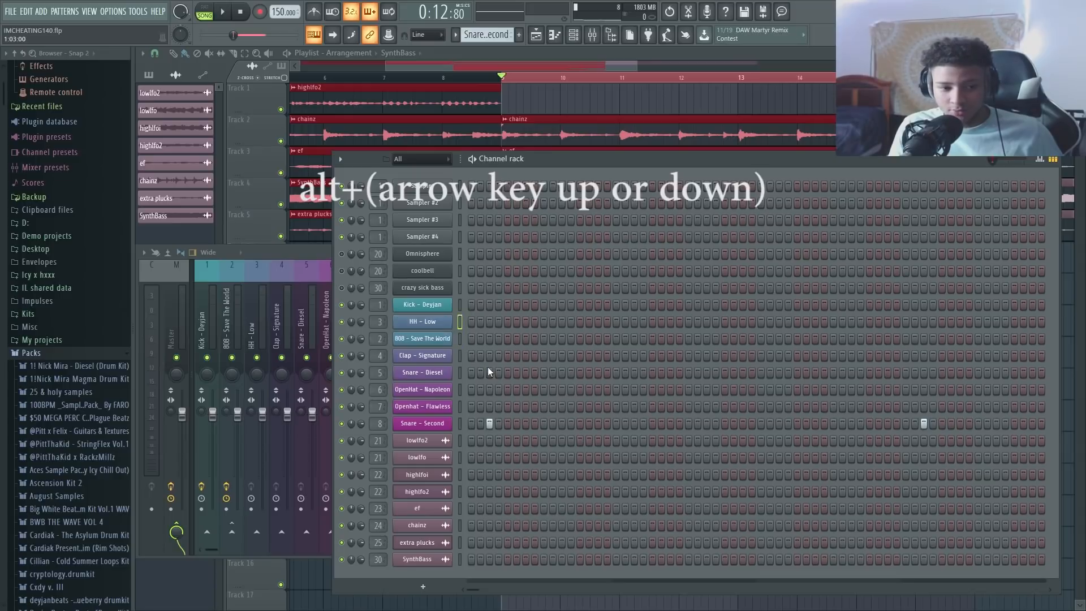
pyautogui.hotkey('alt', 'Down')
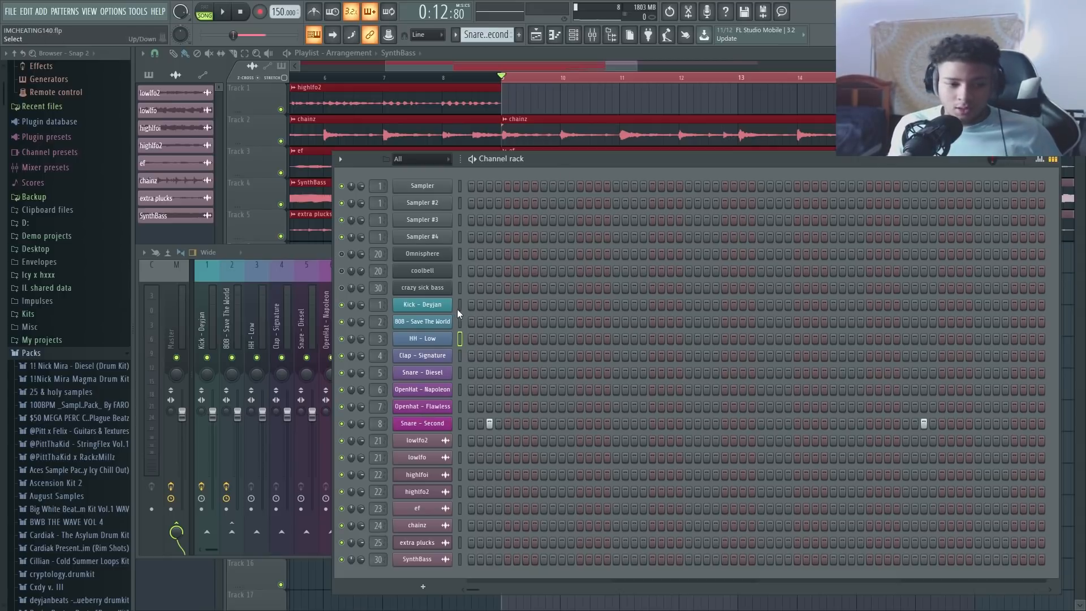
# - Reselect the channels from Kick - Deyjan to Snare - Second, open their gradient color picker and close it without choosing a color
pyautogui.moveTo(457, 309); pyautogui.dragTo(459, 392)
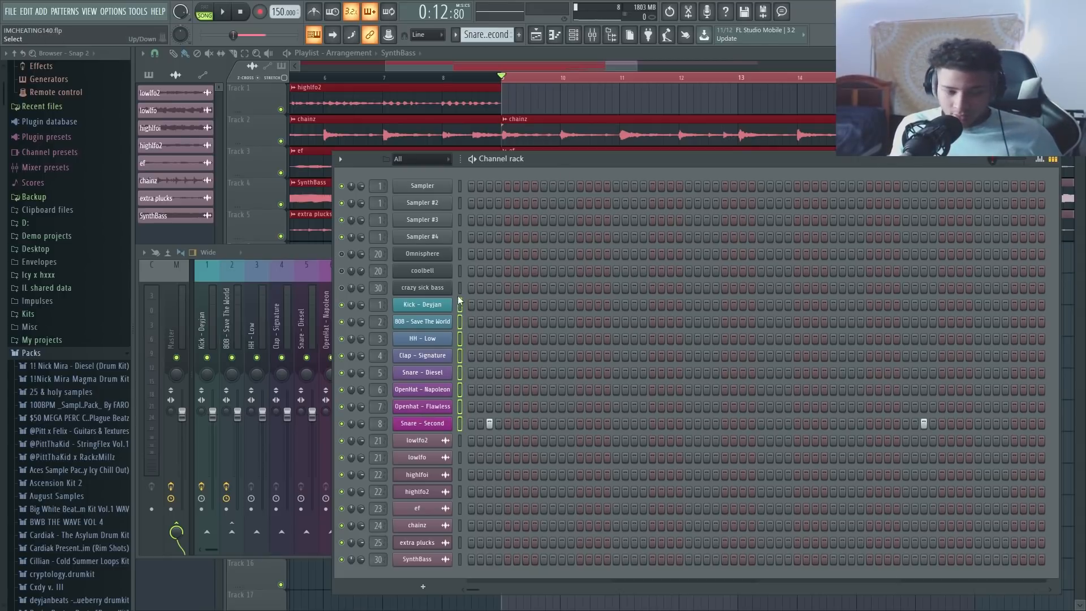
pyautogui.click(339, 159)
pyautogui.moveTo(364, 263)
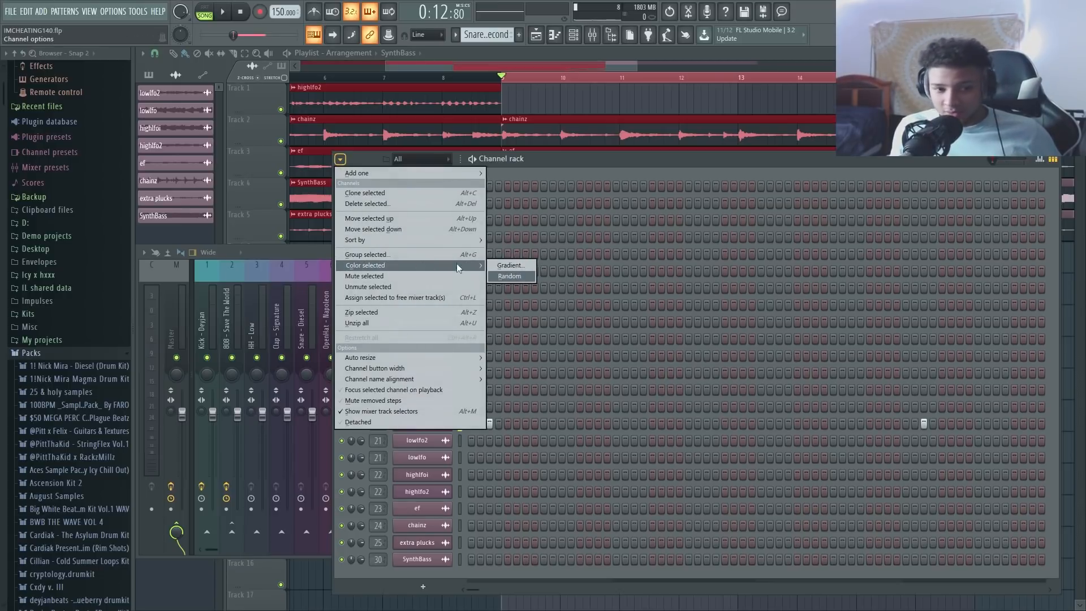
pyautogui.click(511, 266)
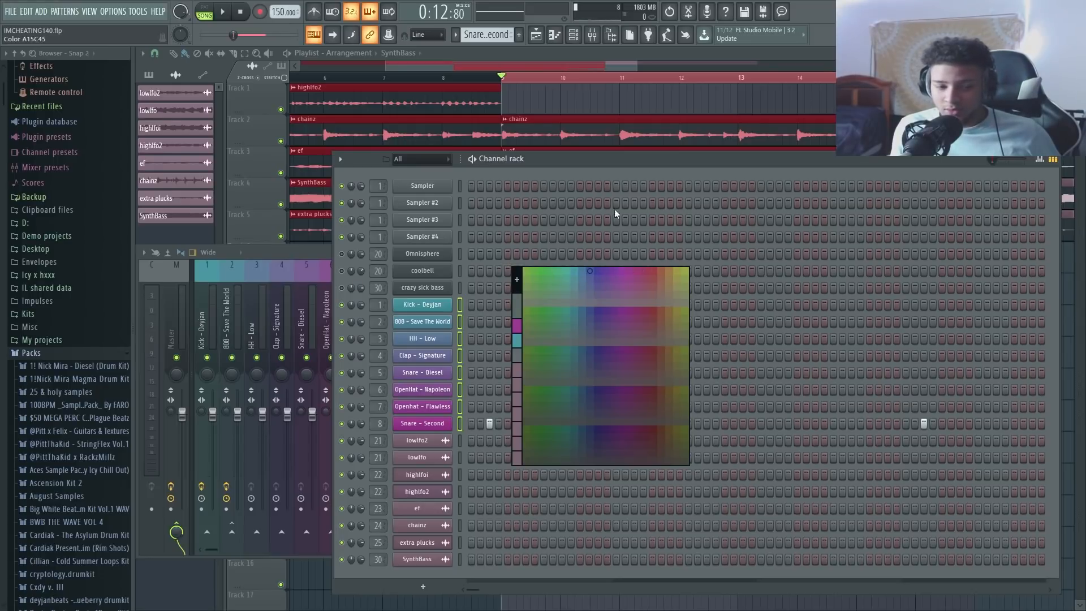
pyautogui.moveTo(578, 188); pyautogui.dragTo(576, 189)
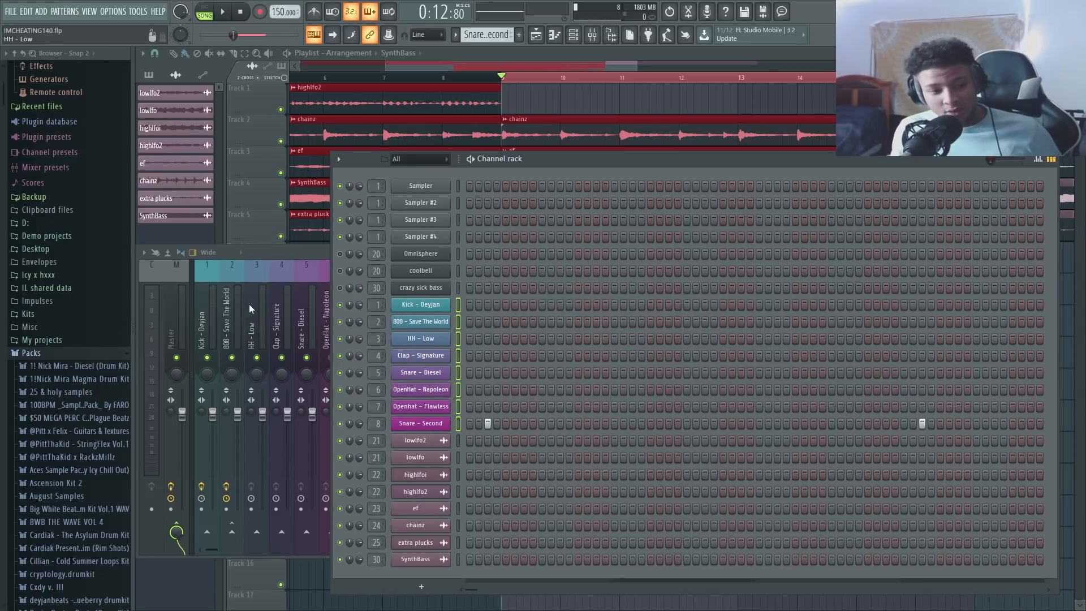
# - Bring the mixer forward and view the channel routing options of the Kick - Deyjan track
pyautogui.click(325, 252)
pyautogui.click(199, 301)
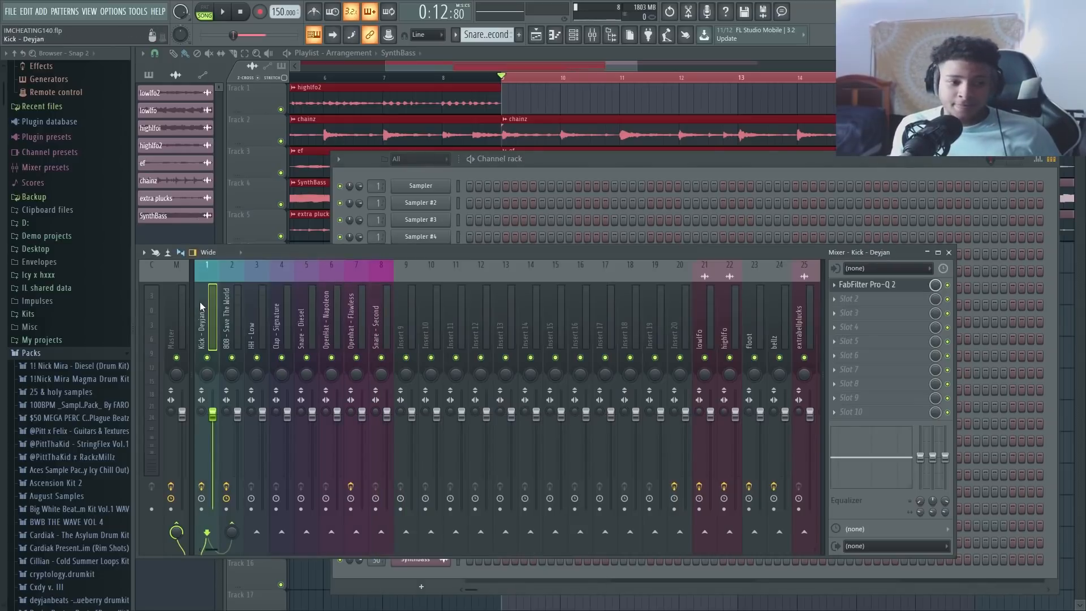
pyautogui.rightClick(207, 321)
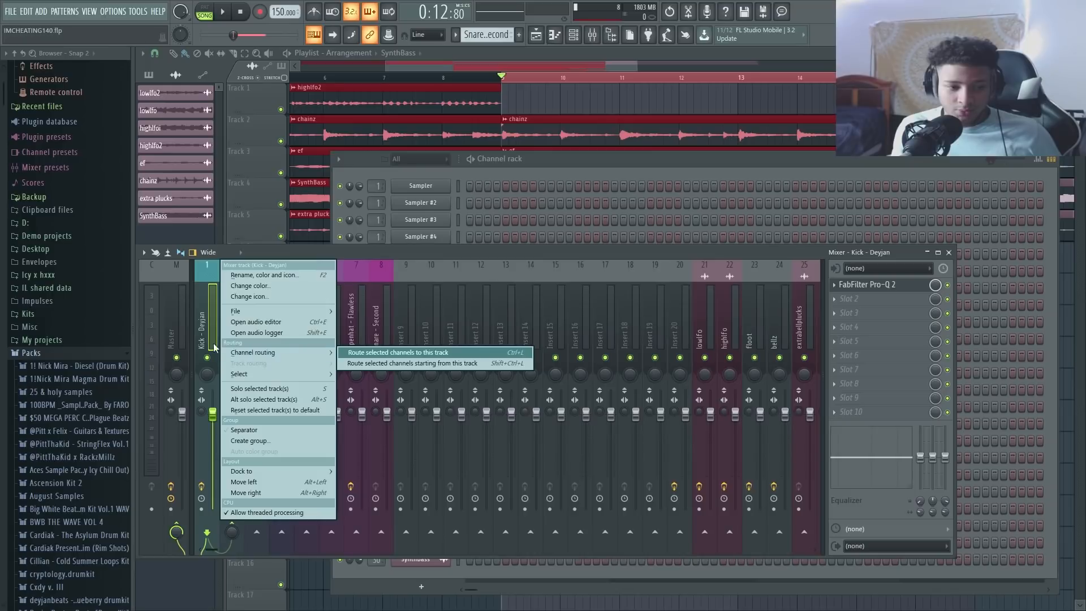
pyautogui.moveTo(266, 354)
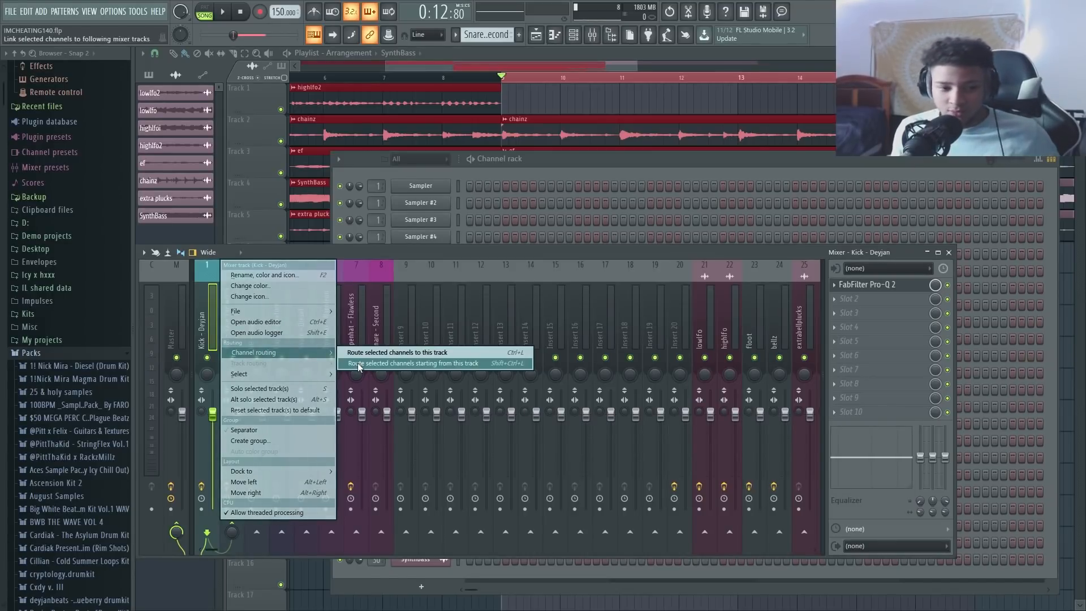
pyautogui.moveTo(365, 257); pyautogui.dragTo(361, 257)
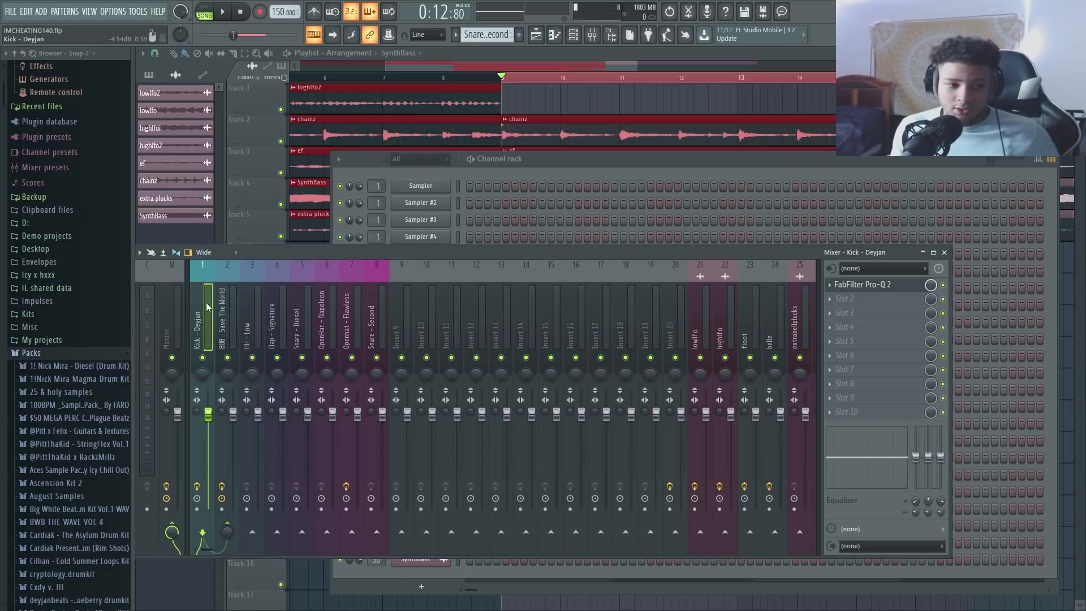
pyautogui.moveTo(207, 308); pyautogui.dragTo(211, 334)
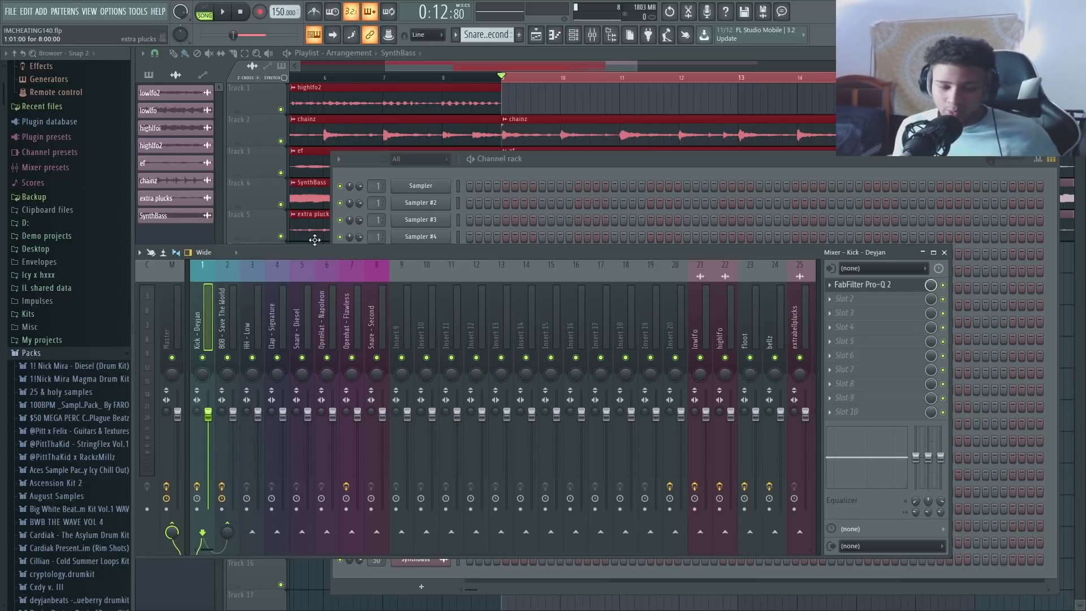
# - Play the song and lower the volume of the Openhat - Flawless mixer track considerably
pyautogui.press('space')
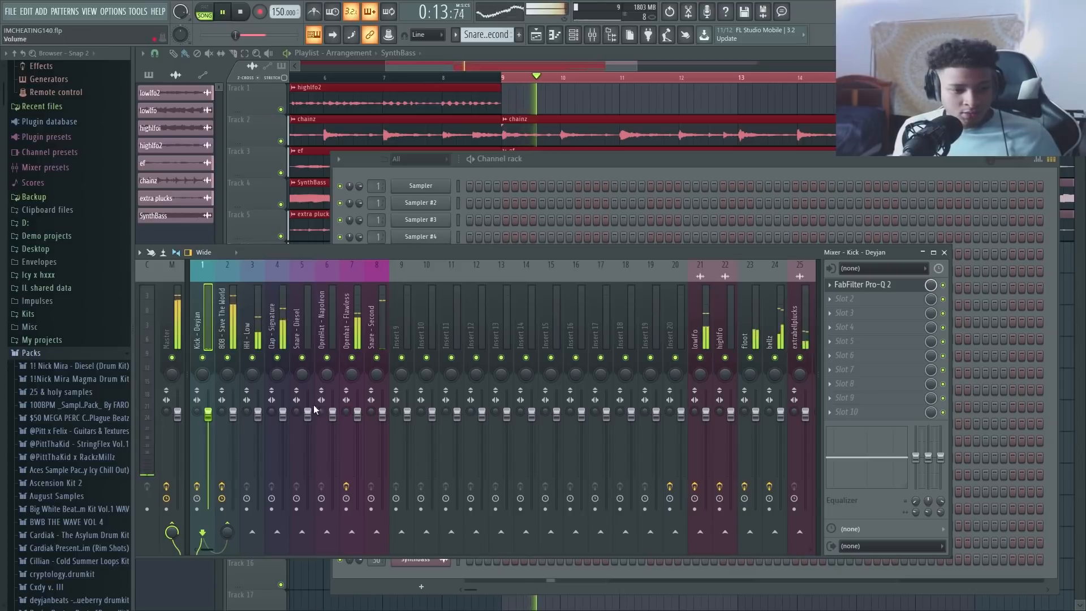
pyautogui.moveTo(358, 414); pyautogui.dragTo(357, 454)
pyautogui.press('space')
pyautogui.press('space')
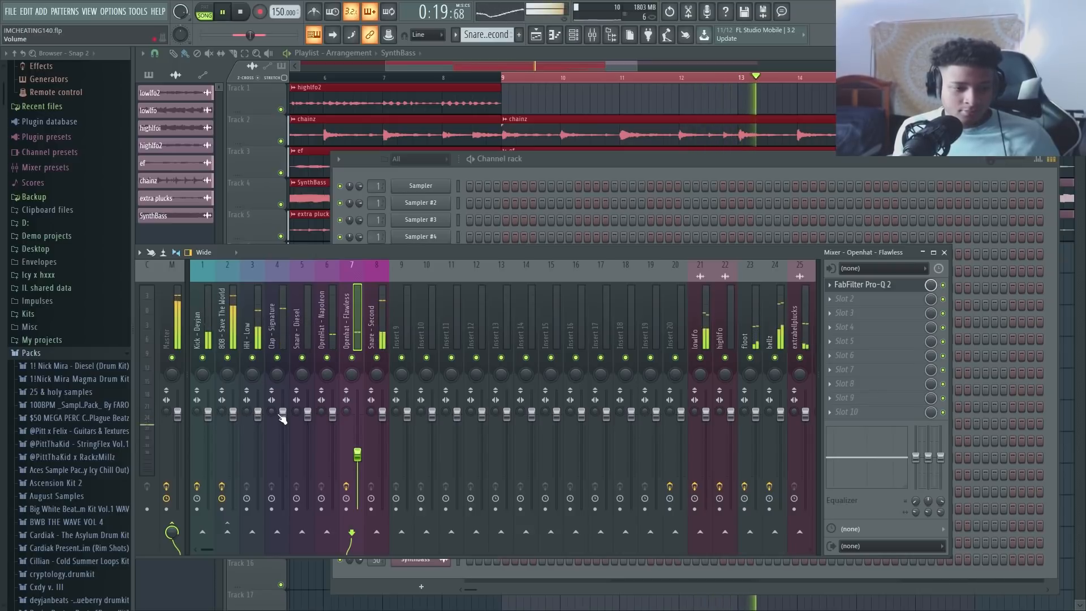
# - Slightly raise the Clap - Signature, Snare - Second and Snare - Diesel volumes during playback, and lower Openhat - Flawless a touch more
pyautogui.moveTo(283, 415); pyautogui.dragTo(283, 408)
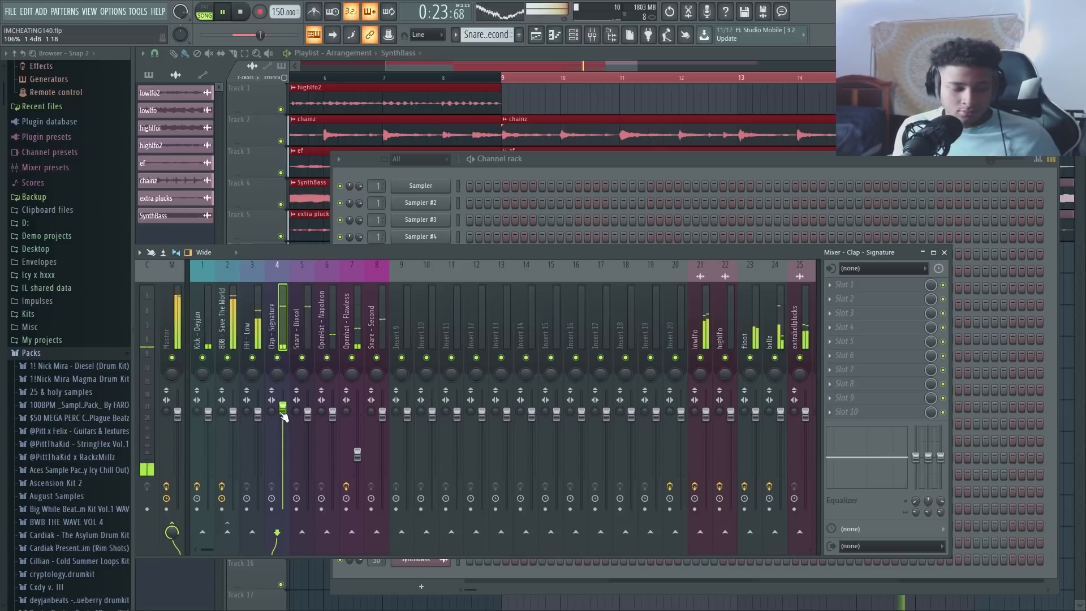
pyautogui.moveTo(283, 408); pyautogui.dragTo(282, 405)
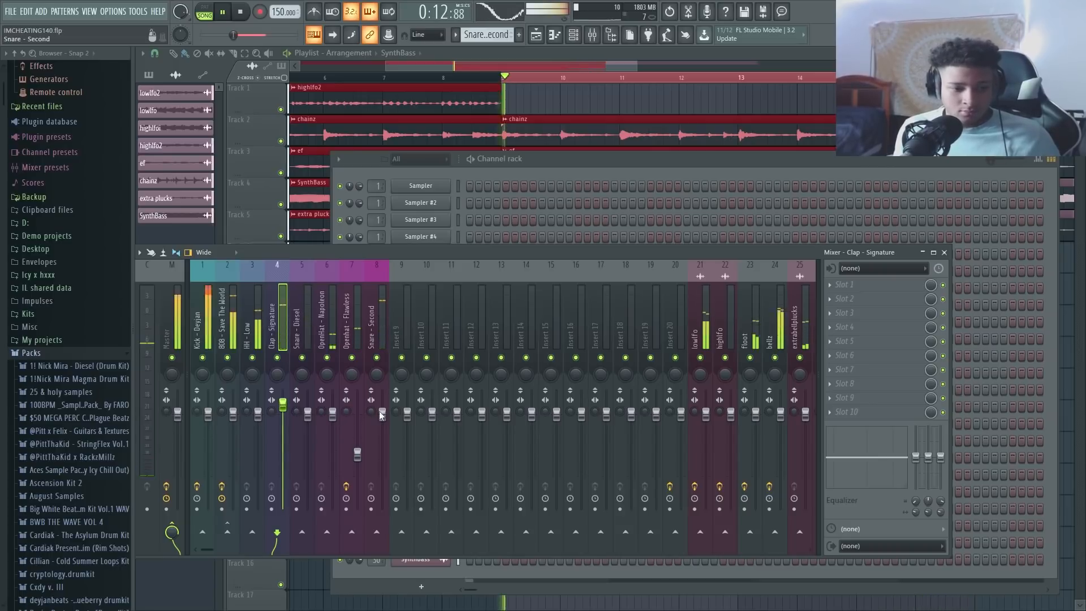
pyautogui.moveTo(382, 412); pyautogui.dragTo(383, 407)
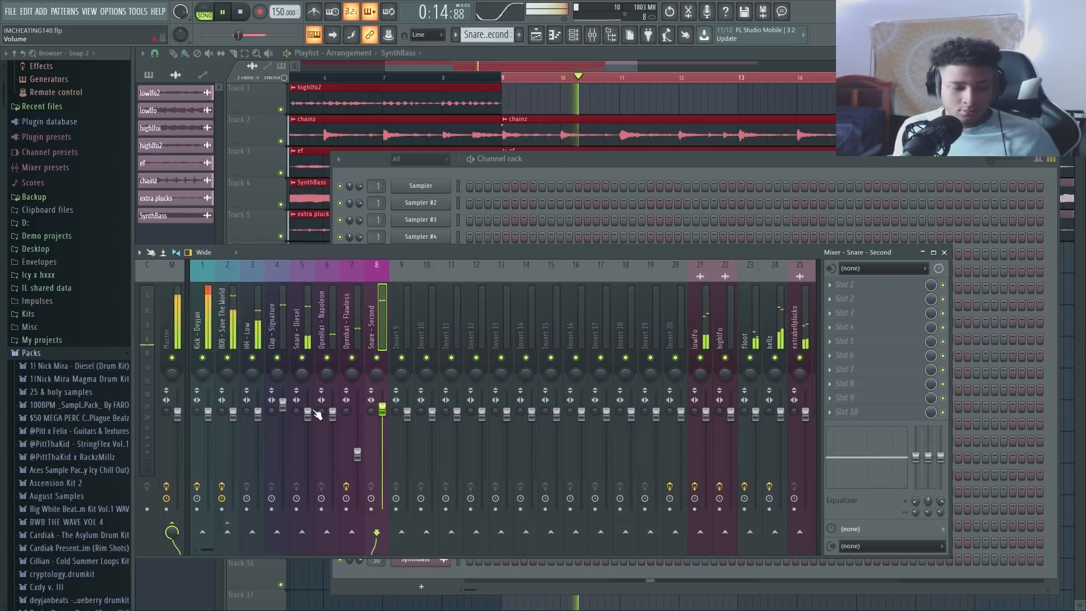
pyautogui.moveTo(308, 411); pyautogui.dragTo(308, 410)
pyautogui.click(383, 411)
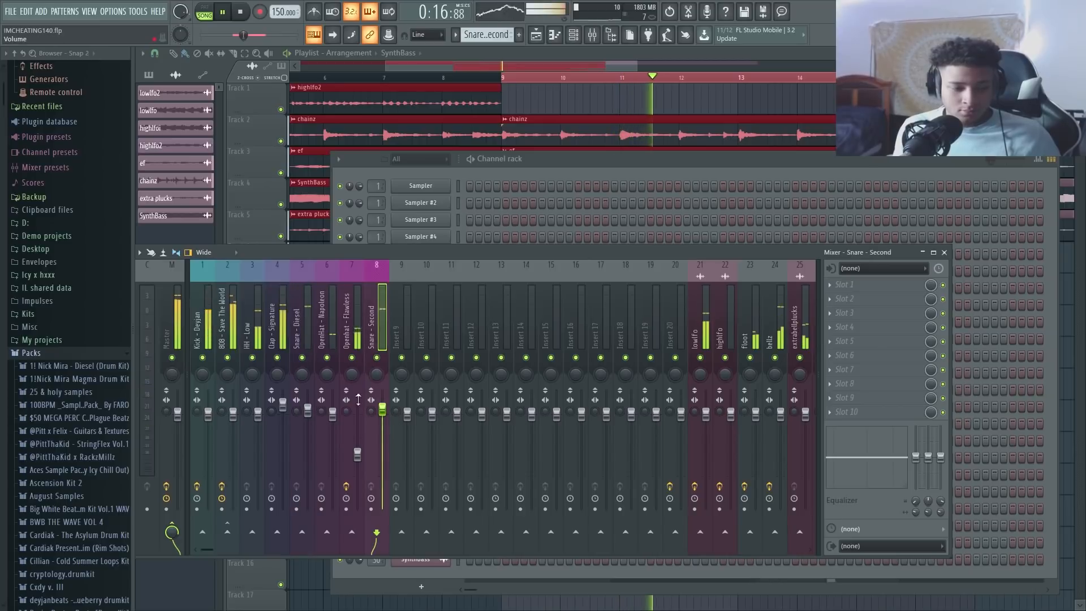
pyautogui.moveTo(358, 454); pyautogui.dragTo(357, 457)
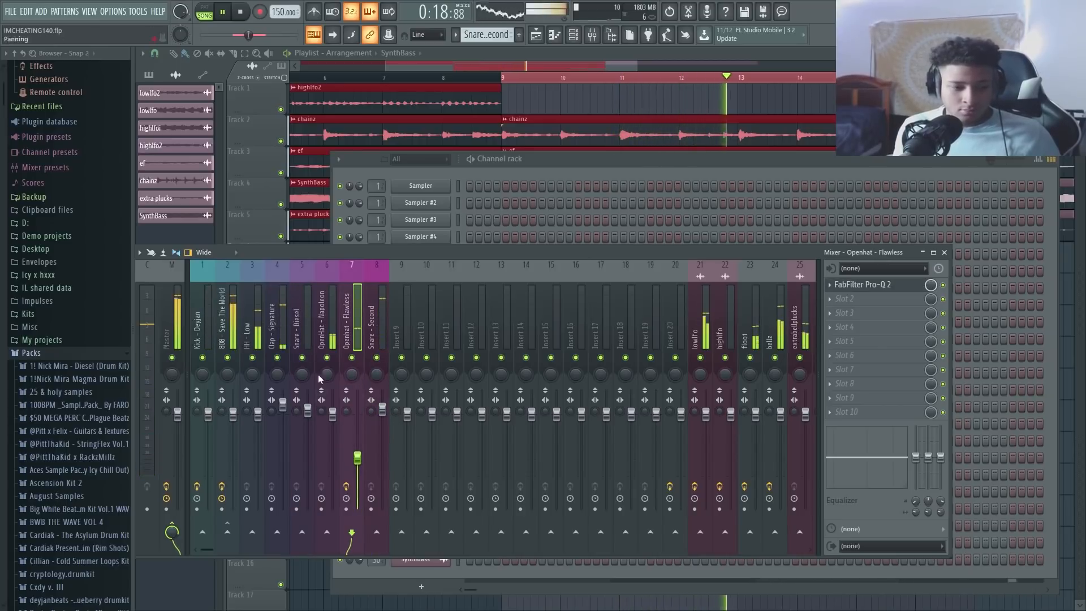
# - Compare the Kick - Deyjan and 808 - Save The World mixer tracks during playback and stop the song
pyautogui.click(208, 328)
pyautogui.click(229, 330)
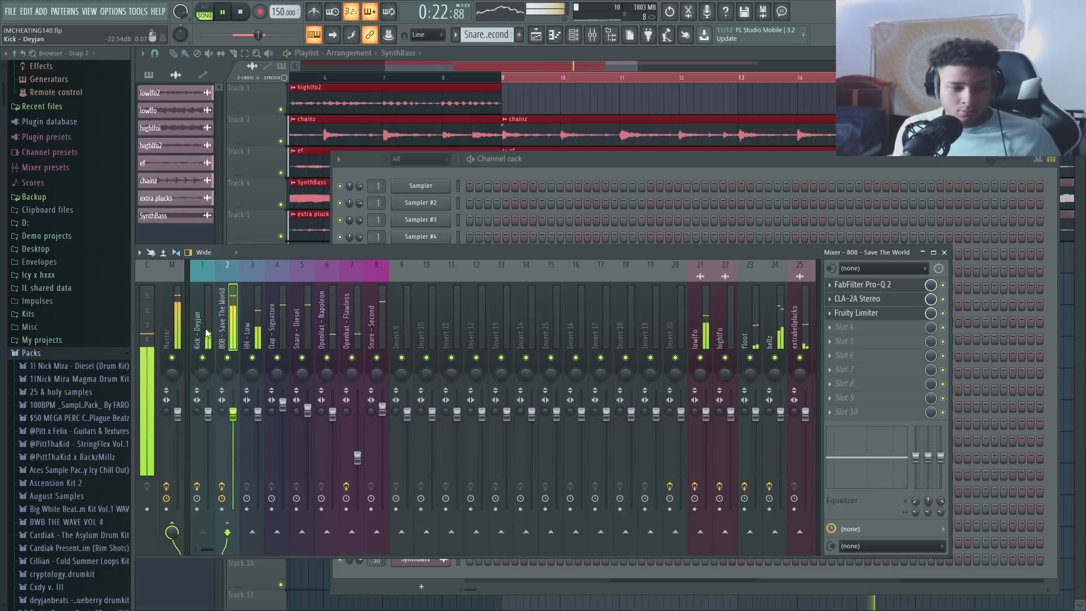
pyautogui.click(206, 332)
pyautogui.click(229, 330)
pyautogui.press('space')
pyautogui.click(204, 330)
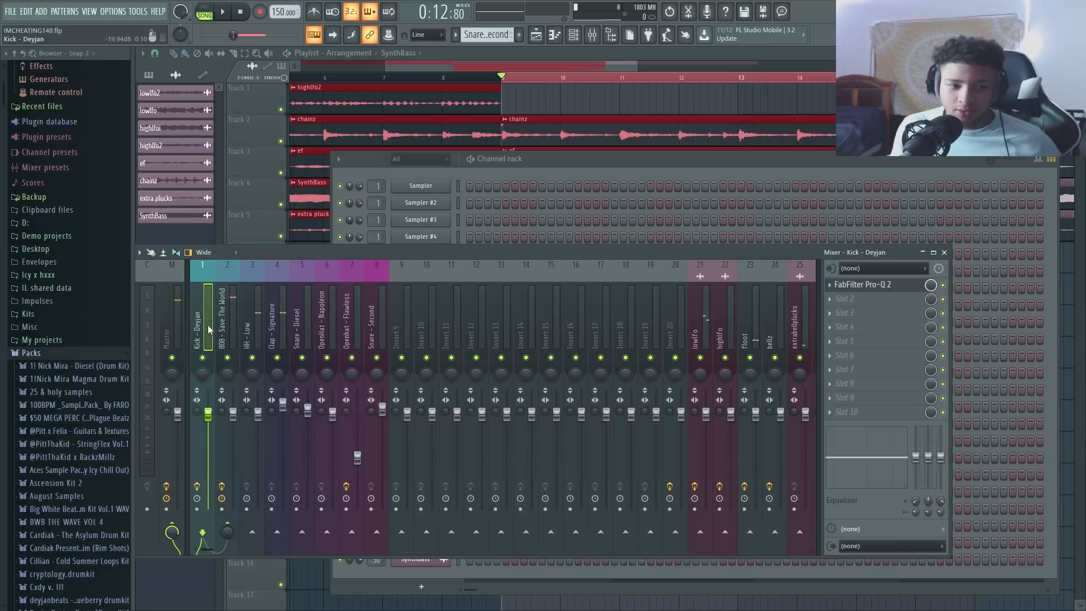
# - Remove the Fruity Limiter from the third effect slot of the 808 - Save The World track and open that track's FabFilter Pro-Q 2
pyautogui.click(230, 345)
pyautogui.click(831, 316)
pyautogui.moveTo(848, 327)
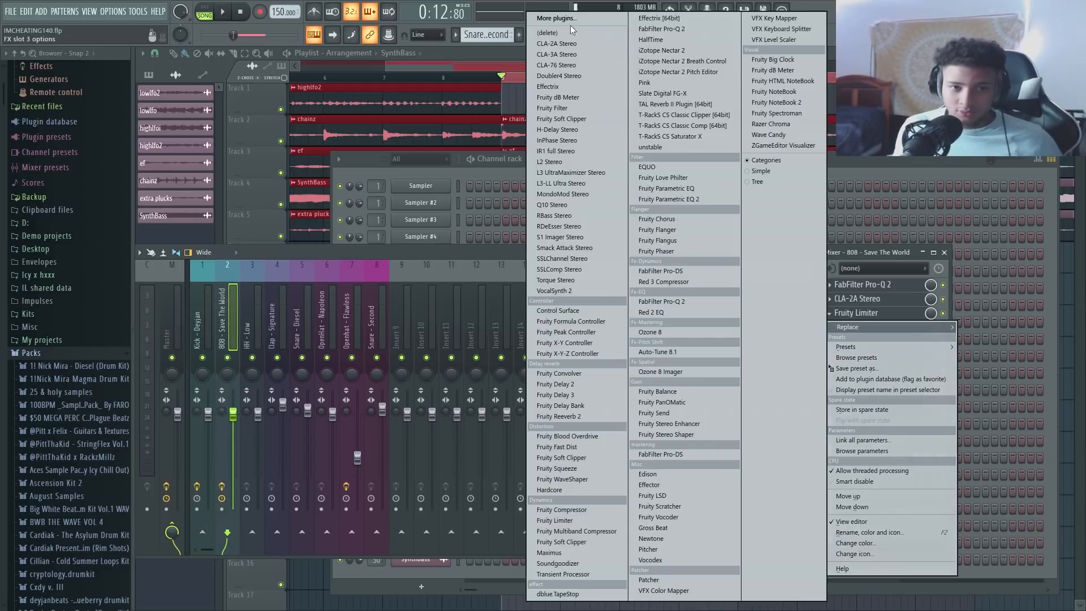
pyautogui.click(570, 31)
pyautogui.click(857, 286)
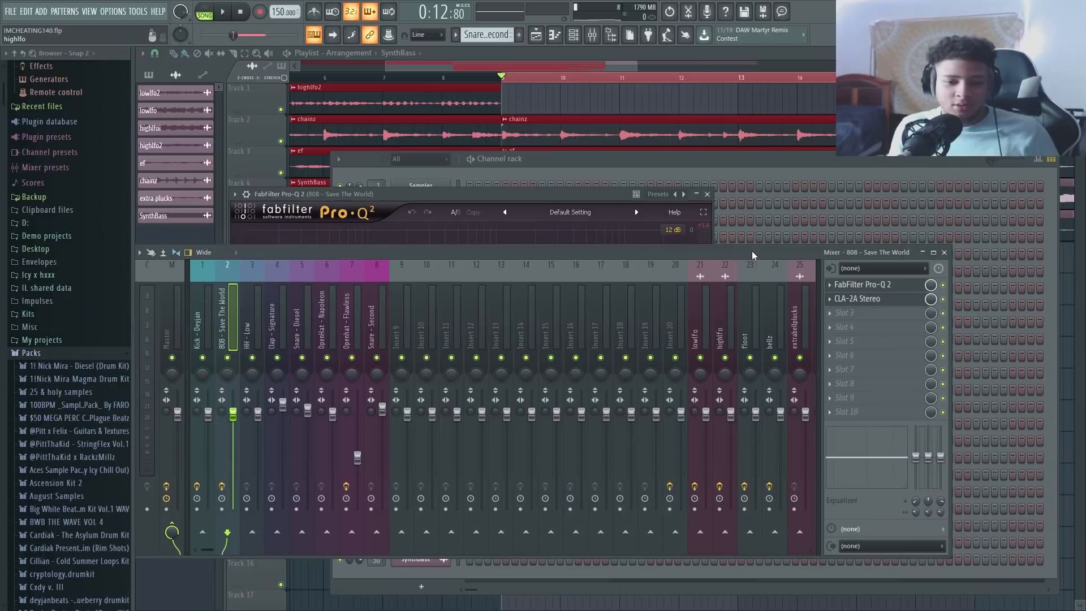
pyautogui.click(351, 320)
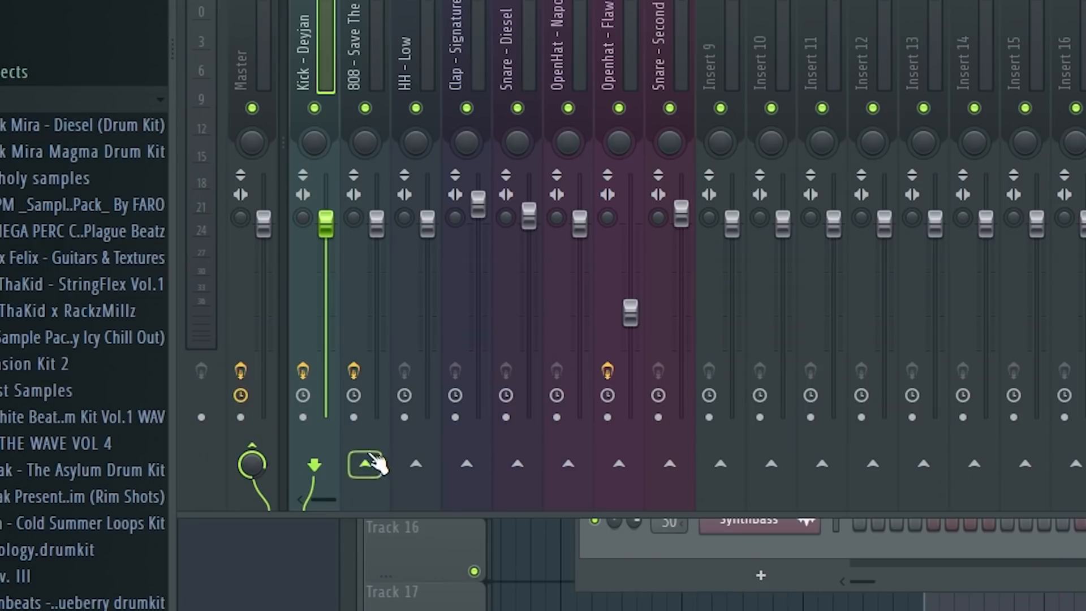
# - Sidechain the Kick - Deyjan track to 808 - Save The World and load Fruity Limiter in the 808 track's third effect slot
pyautogui.rightClick(371, 466)
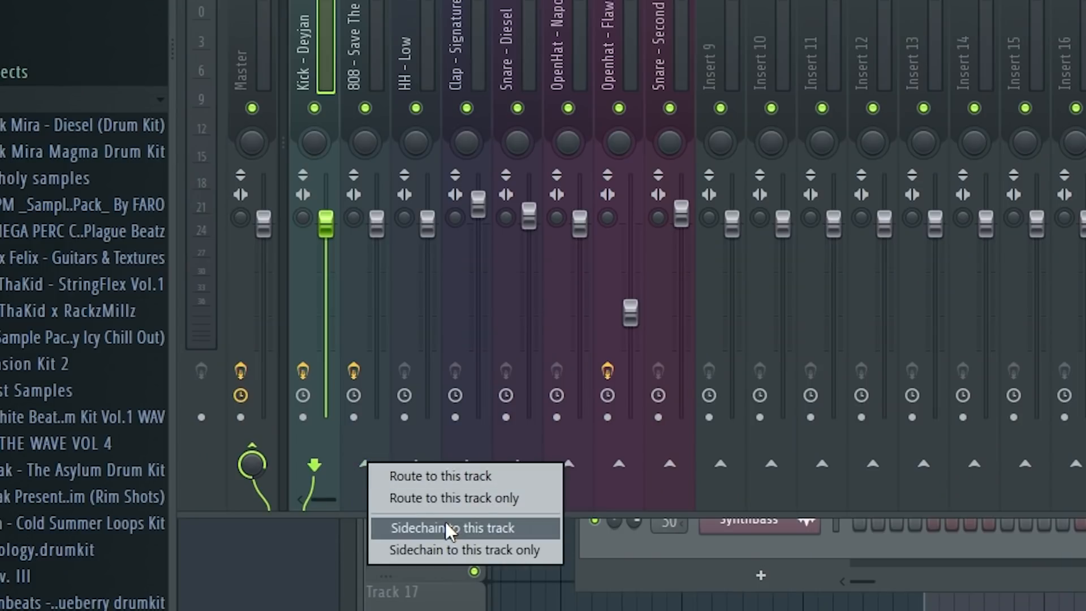
pyautogui.click(447, 528)
pyautogui.click(362, 45)
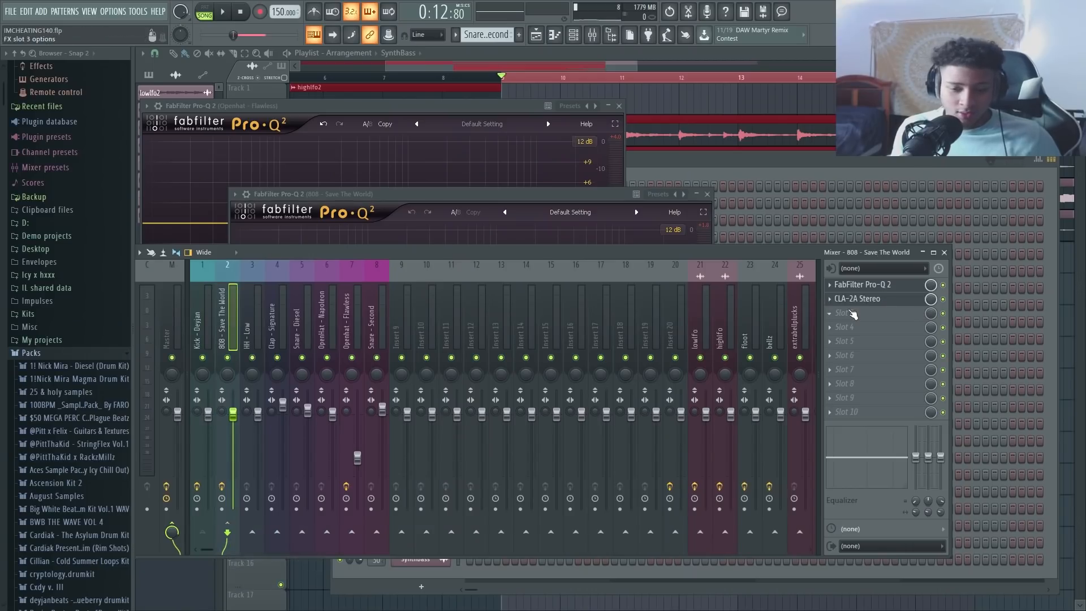
pyautogui.click(852, 314)
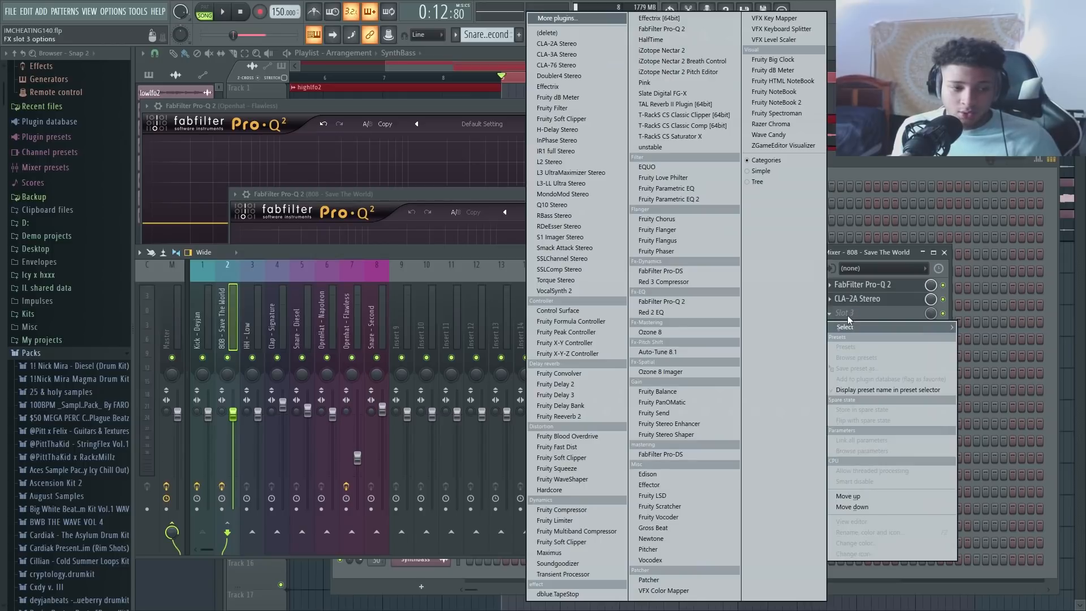
pyautogui.click(233, 362)
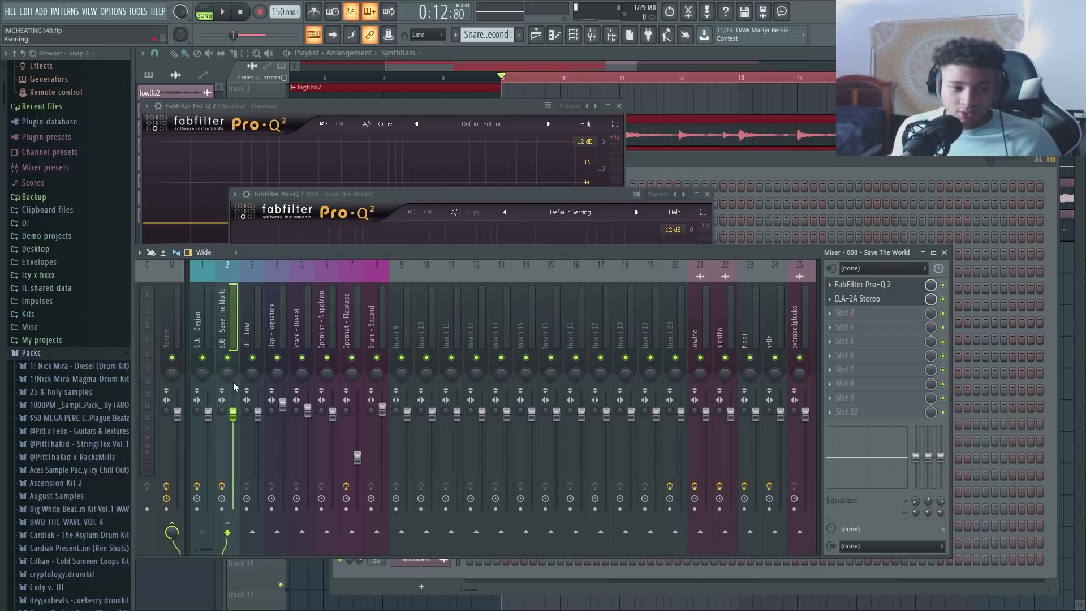
pyautogui.click(858, 315)
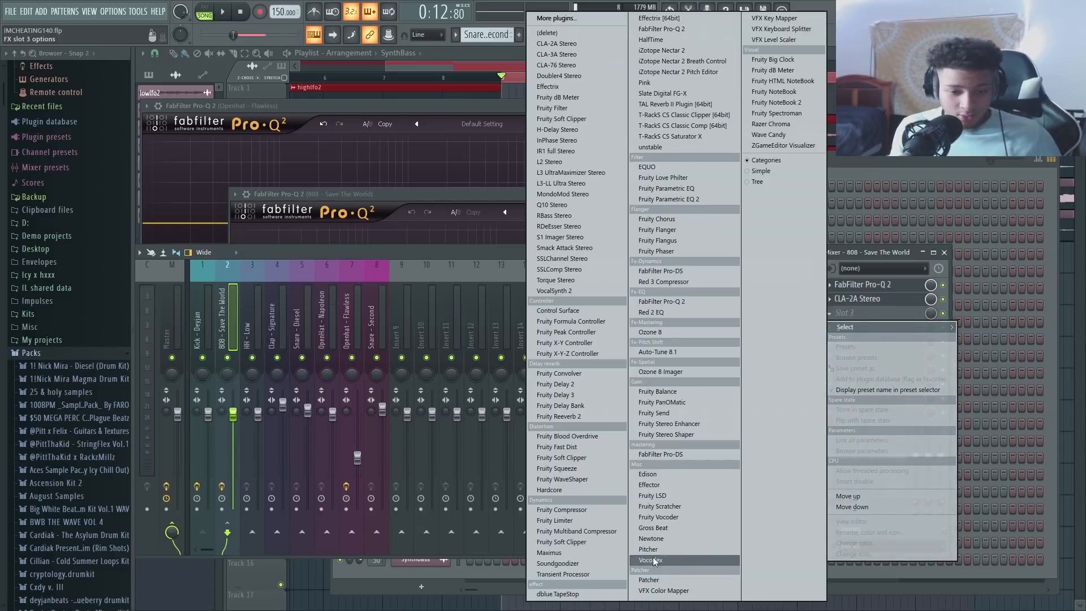
pyautogui.click(557, 520)
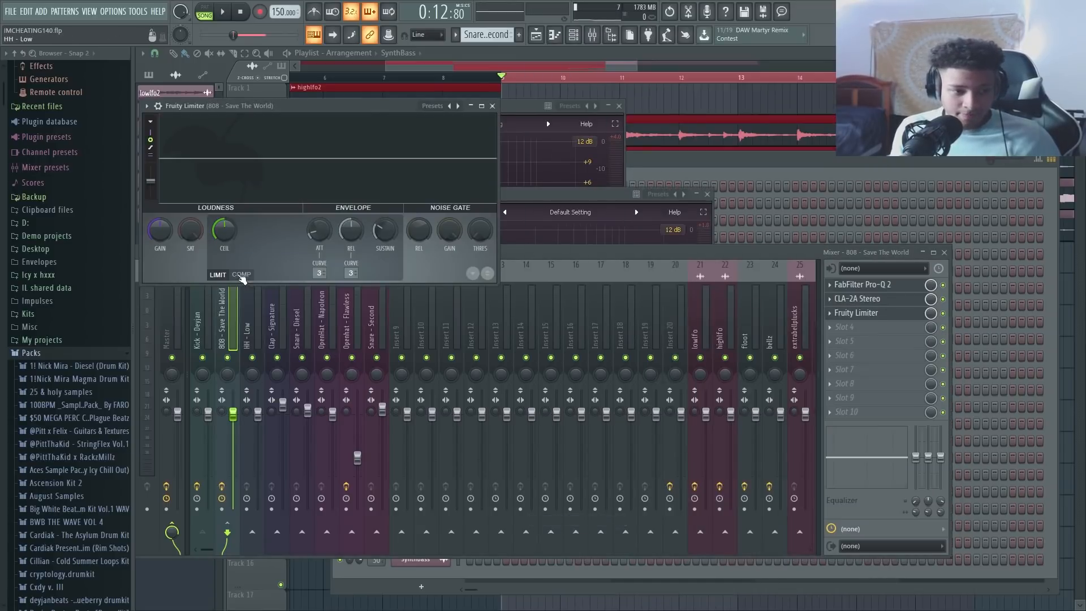
# - Switch the Fruity Limiter to compressor mode, with Kick - Deyjan as its sidechain source and a lowered threshold
pyautogui.click(242, 275)
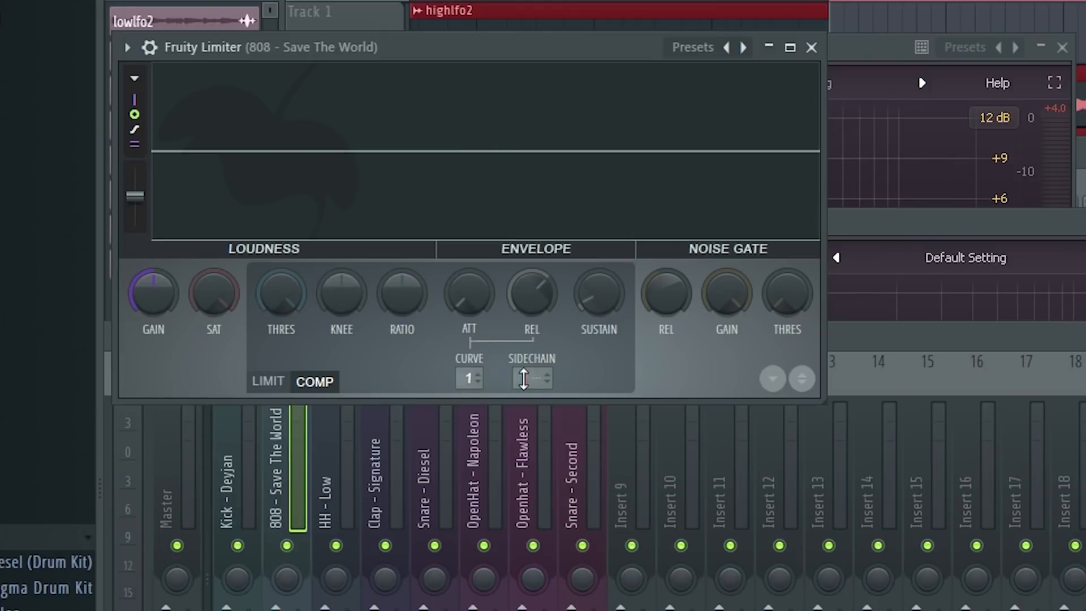
pyautogui.click(523, 379)
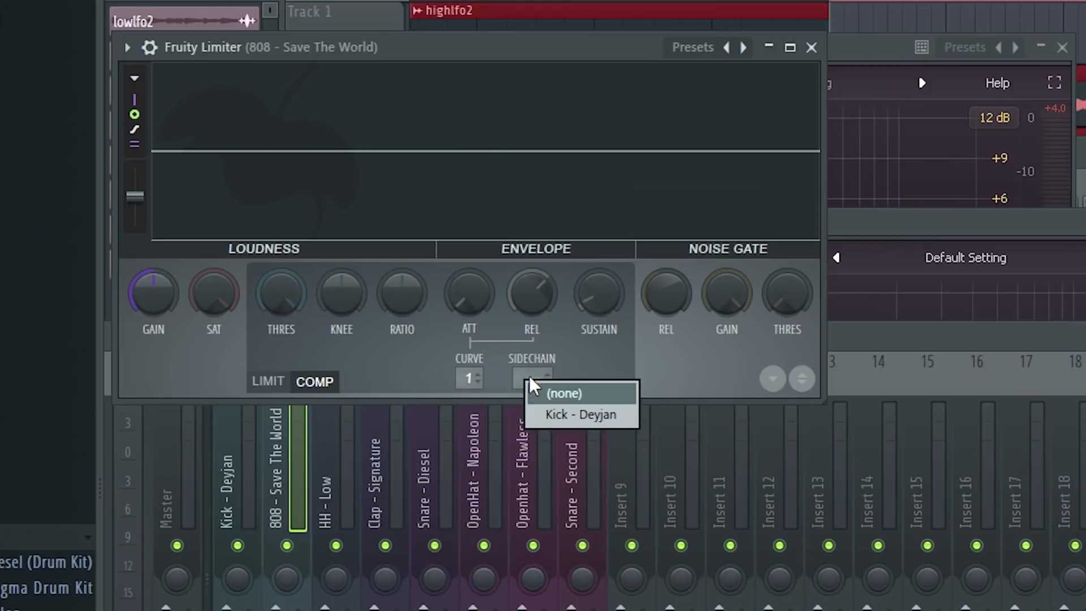
pyautogui.click(582, 416)
pyautogui.moveTo(280, 295); pyautogui.dragTo(280, 266)
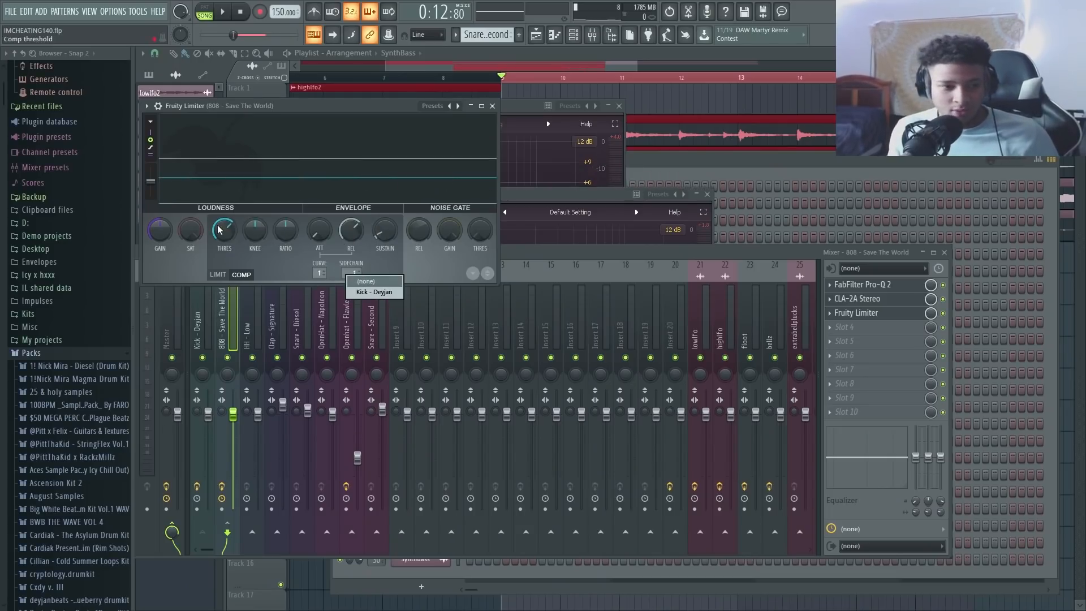
pyautogui.click(376, 293)
# - Raise the 808 compressor's knee and ratio and lower its threshold further, to around -11.3 dB or slightly below
pyautogui.moveTo(252, 234); pyautogui.dragTo(253, 211)
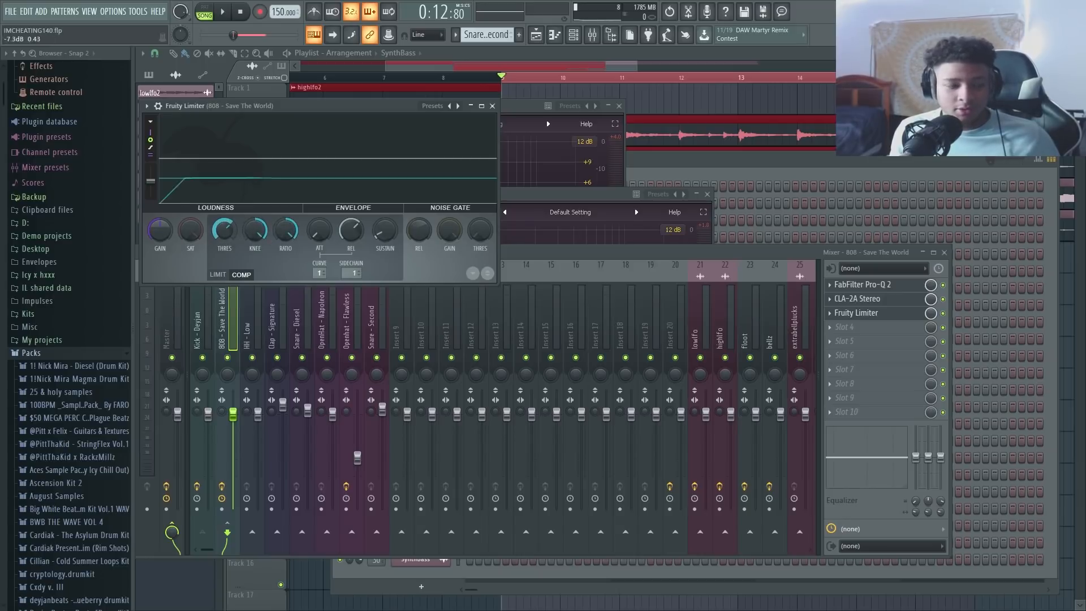
pyautogui.moveTo(224, 230); pyautogui.dragTo(224, 232)
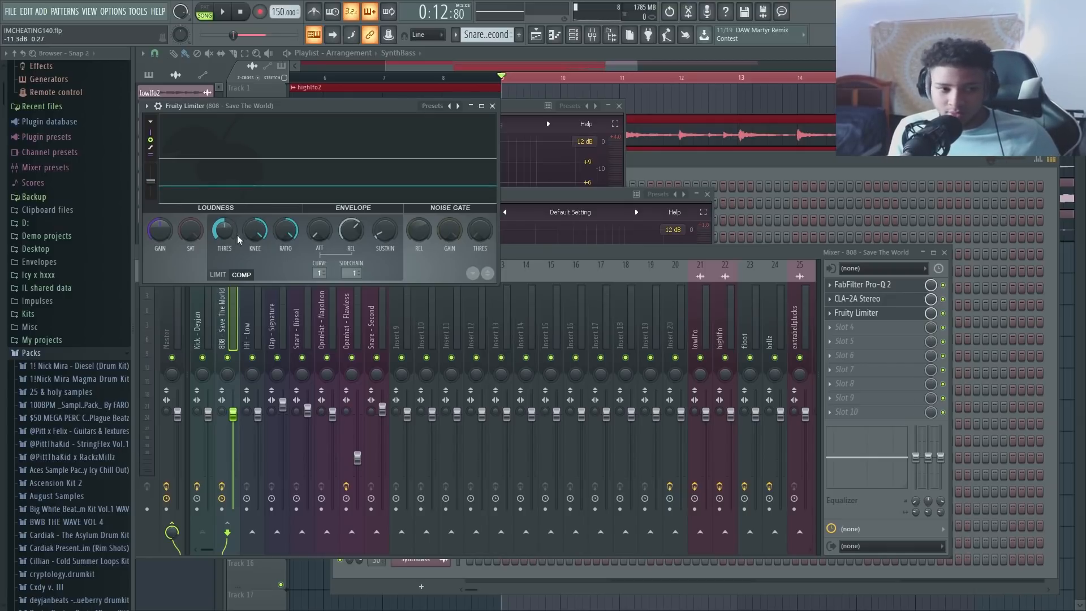
pyautogui.moveTo(255, 229); pyautogui.dragTo(285, 226)
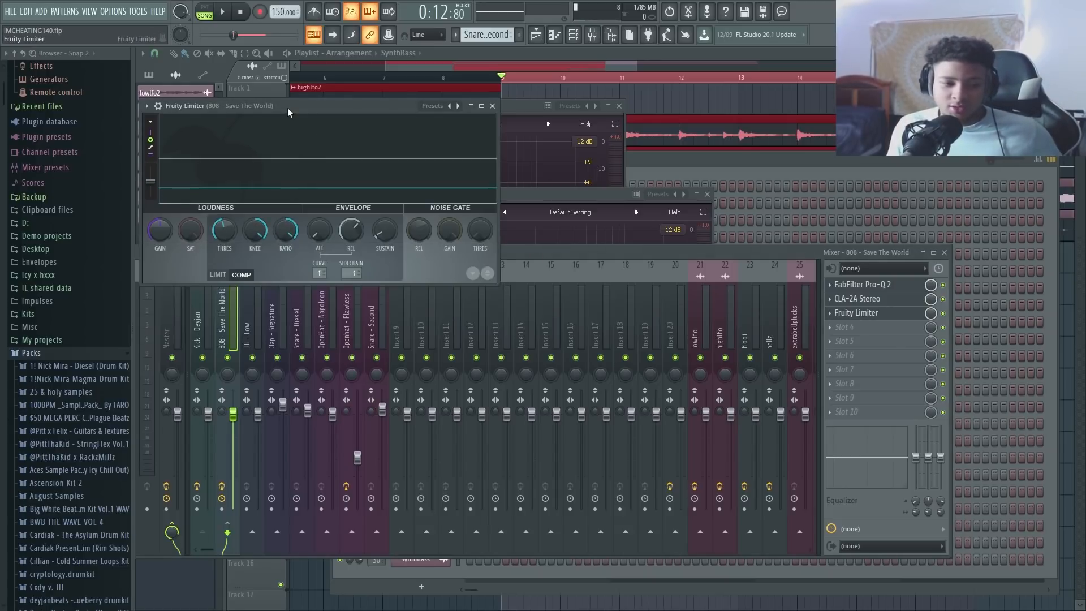
# - Play the song with the Fruity Limiter window moved aside, fine-tune its threshold, return to the mixer and stop playback
pyautogui.press('space')
pyautogui.moveTo(287, 107); pyautogui.dragTo(620, 146)
pyautogui.moveTo(555, 269); pyautogui.dragTo(555, 266)
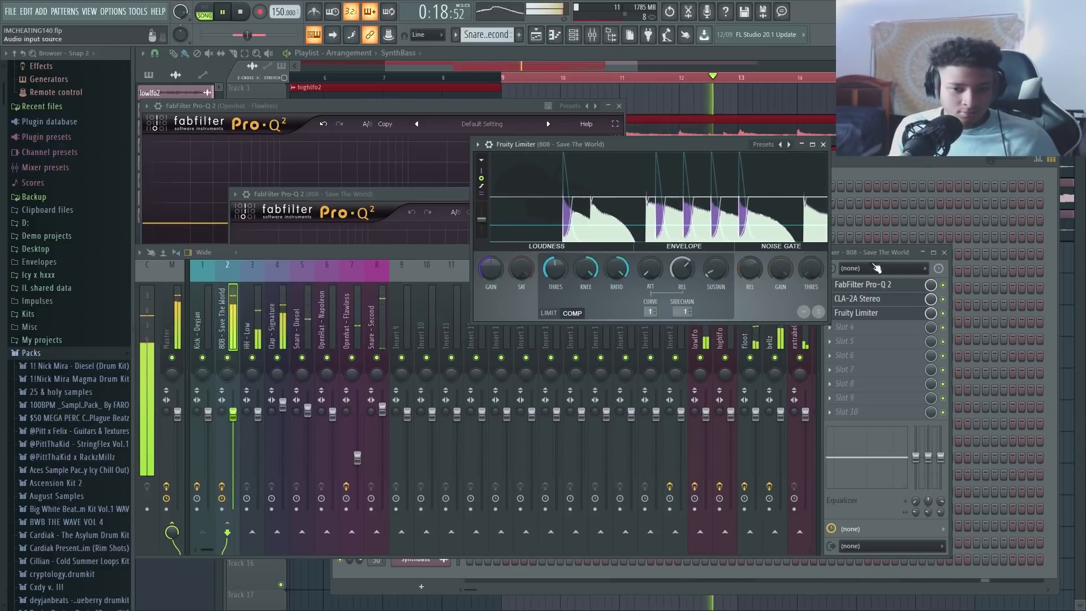
pyautogui.moveTo(876, 254); pyautogui.dragTo(873, 255)
pyautogui.click(253, 335)
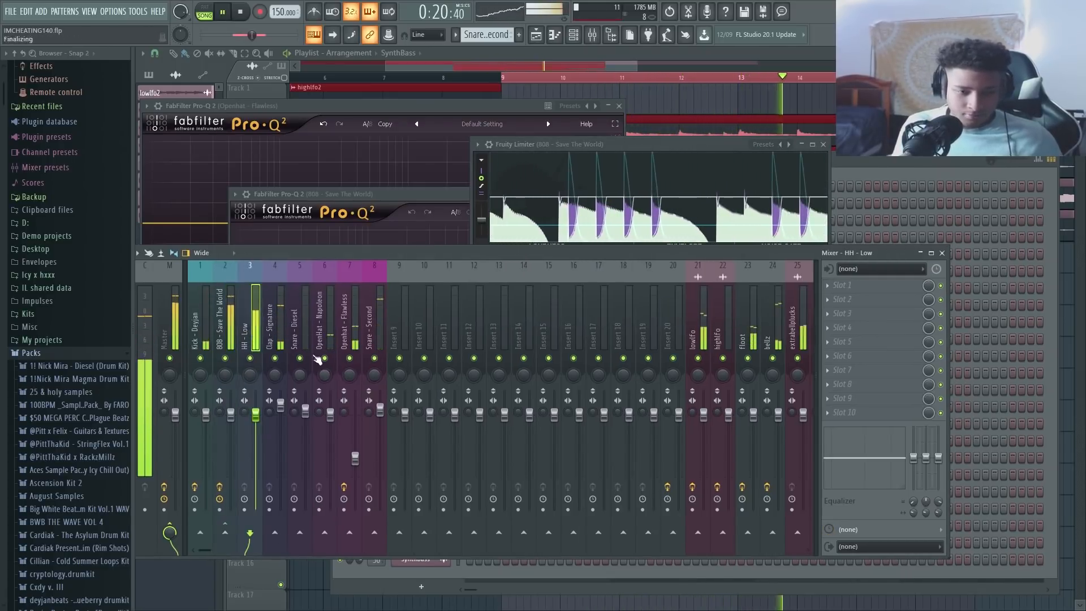
pyautogui.press('space')
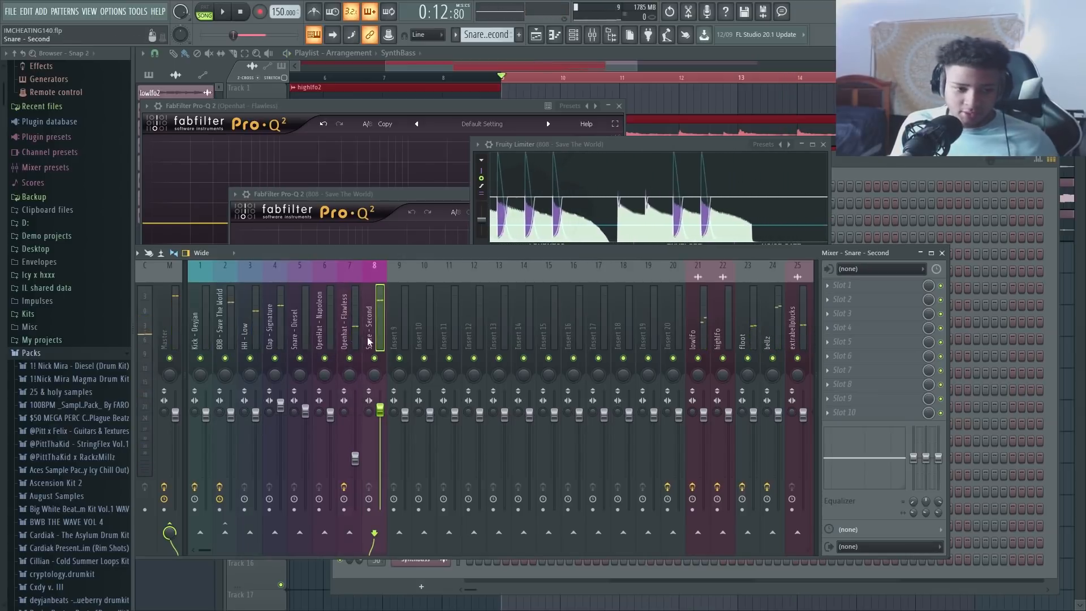
# - Review the drum mixer tracks from Kick - Deyjan to Snare - Second and the effects loaded on them
pyautogui.click(371, 339)
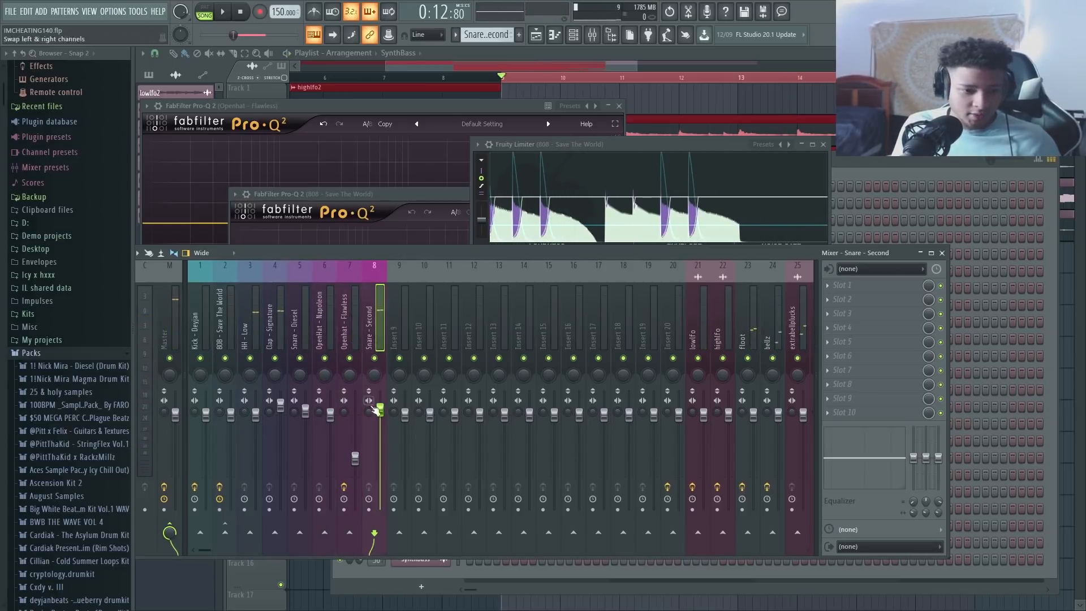
pyautogui.click(351, 324)
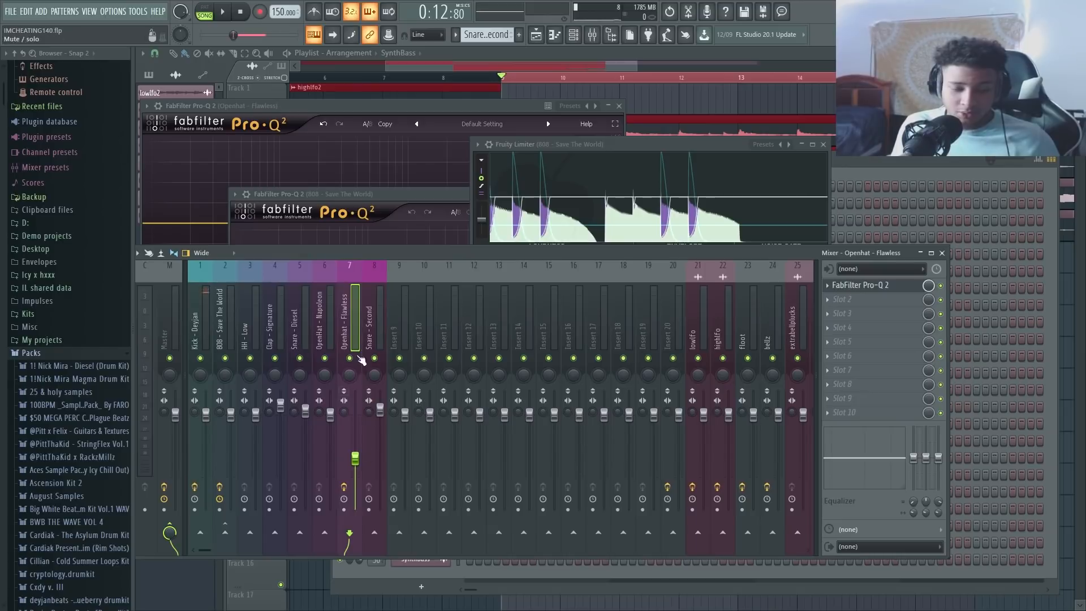
pyautogui.click(305, 340)
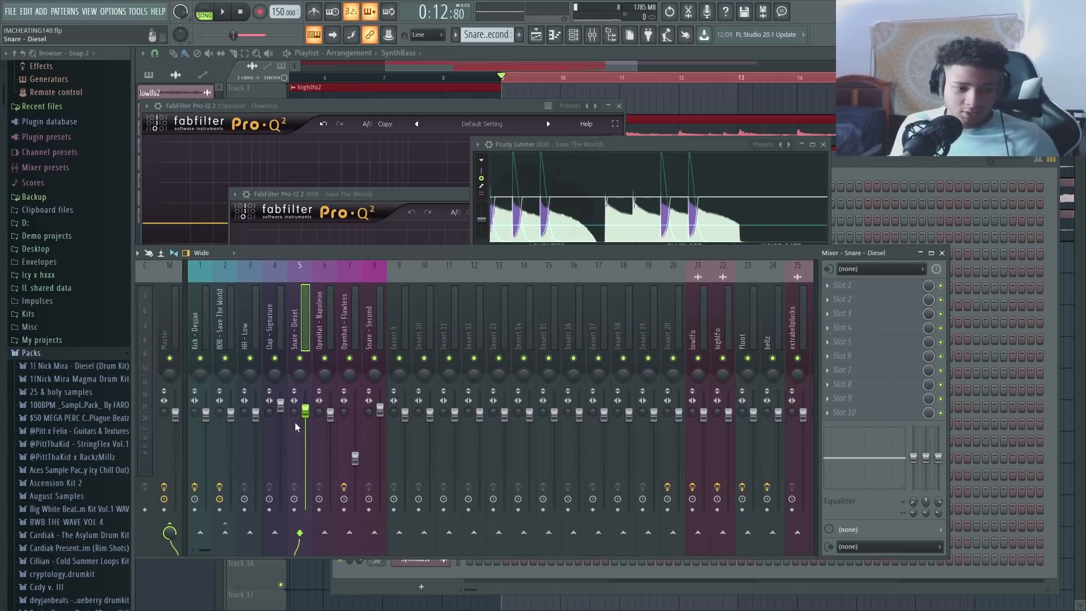
pyautogui.click(275, 359)
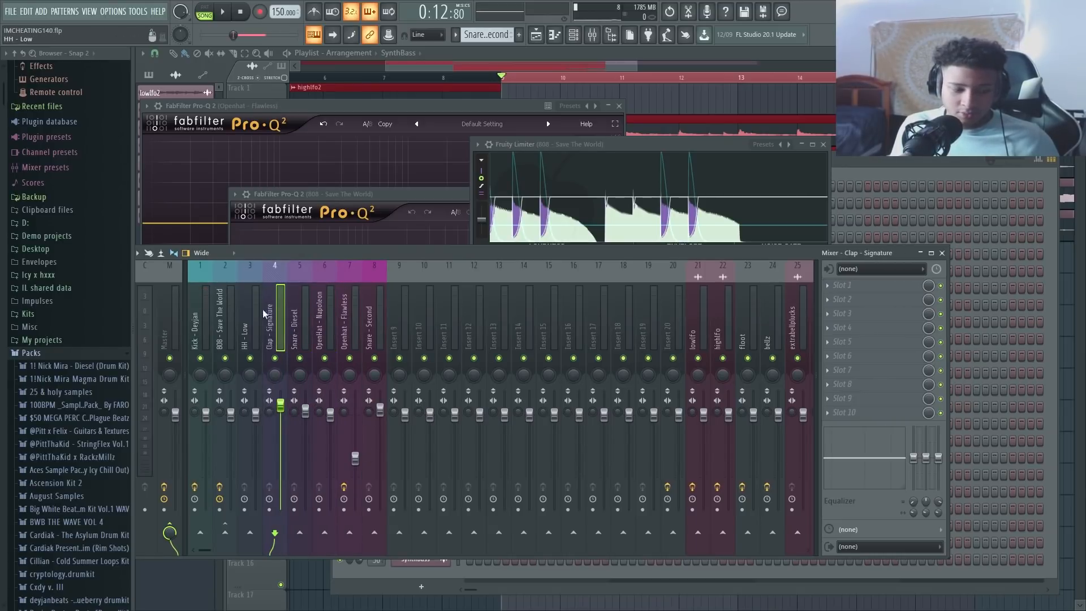
pyautogui.click(254, 339)
pyautogui.click(295, 334)
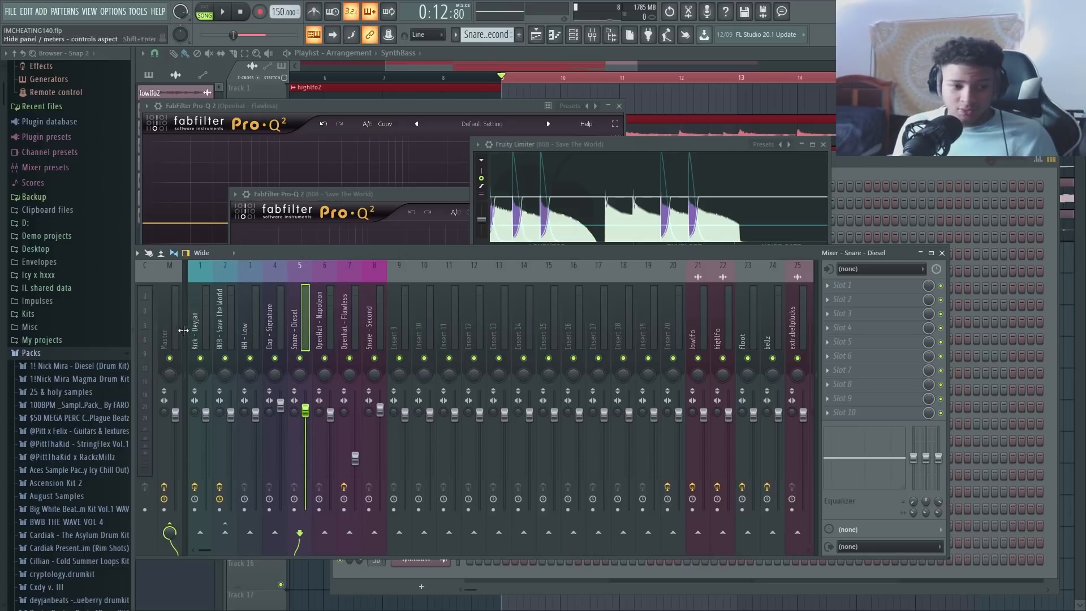
pyautogui.click(204, 330)
pyautogui.click(219, 327)
pyautogui.moveTo(243, 324); pyautogui.dragTo(222, 340)
pyautogui.click(258, 325)
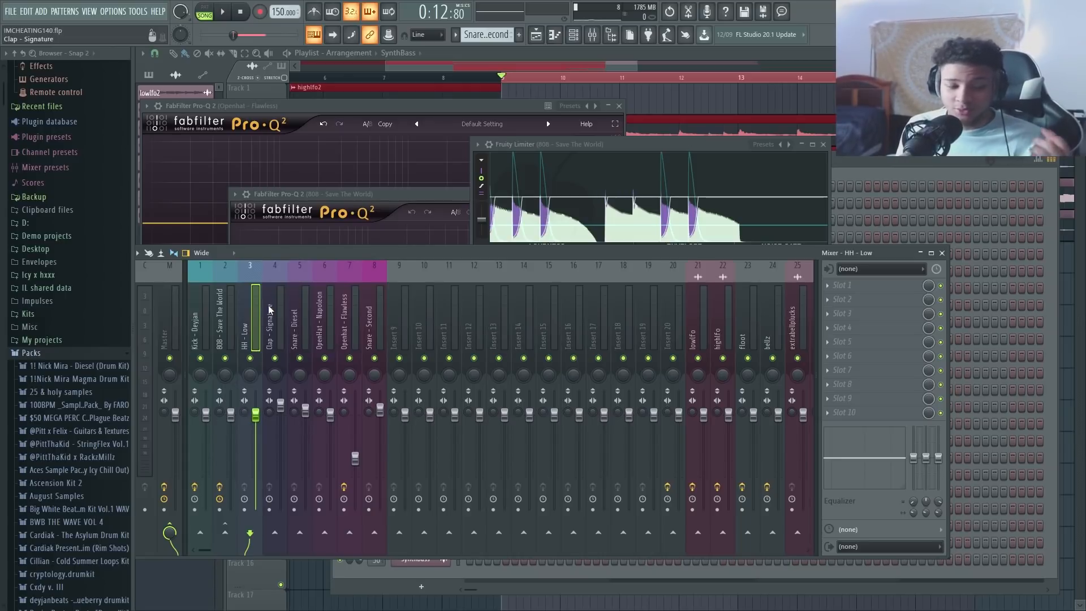
pyautogui.click(280, 331)
pyautogui.click(302, 320)
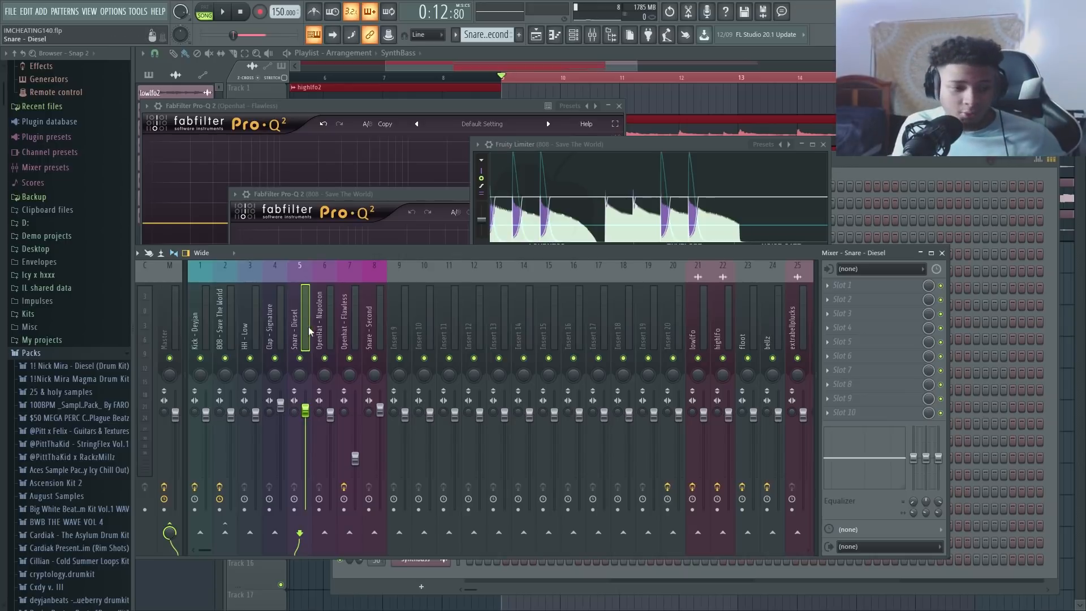
pyautogui.click(256, 326)
pyautogui.click(209, 322)
pyautogui.click(229, 318)
pyautogui.click(208, 320)
pyautogui.click(233, 315)
pyautogui.click(208, 320)
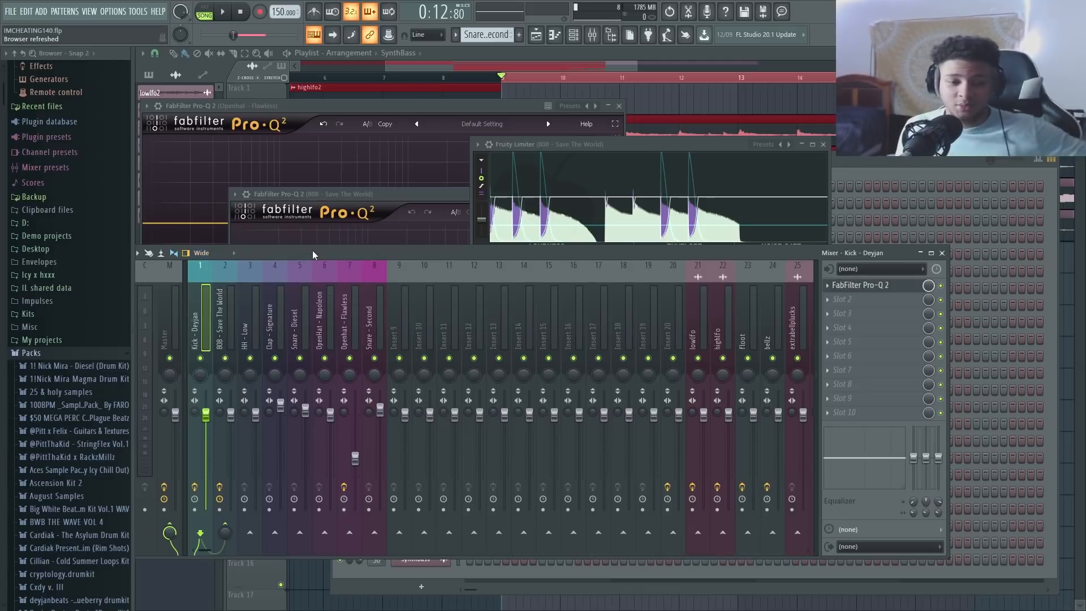
pyautogui.click(232, 333)
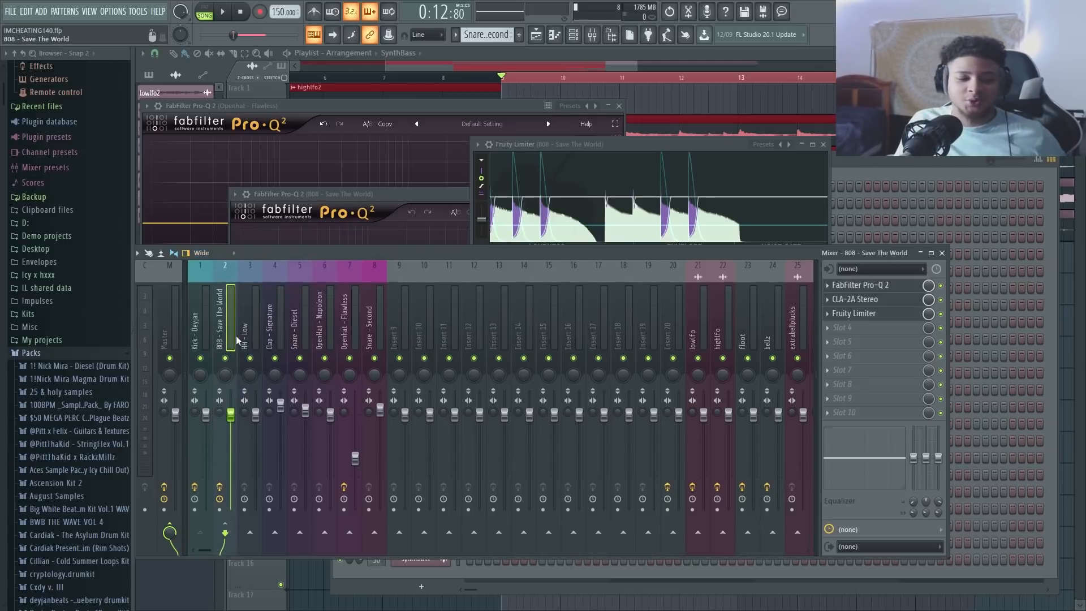
pyautogui.click(250, 326)
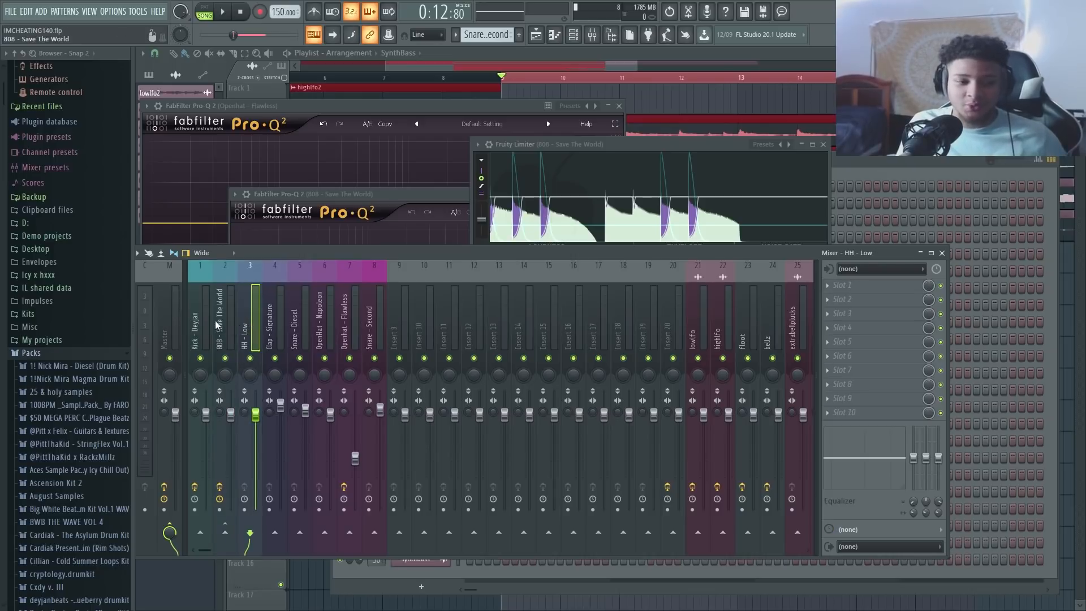
pyautogui.click(230, 322)
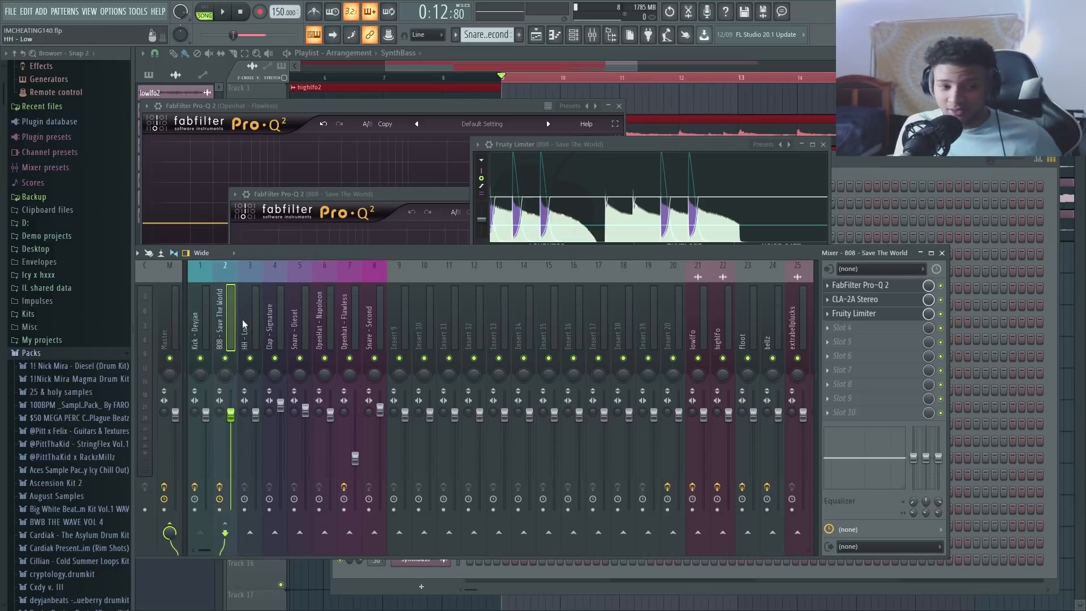
# - Play the song and load FabFilter Pro-Q 2 in the first effect slot of the HH - Low track
pyautogui.click(249, 331)
pyautogui.press('space')
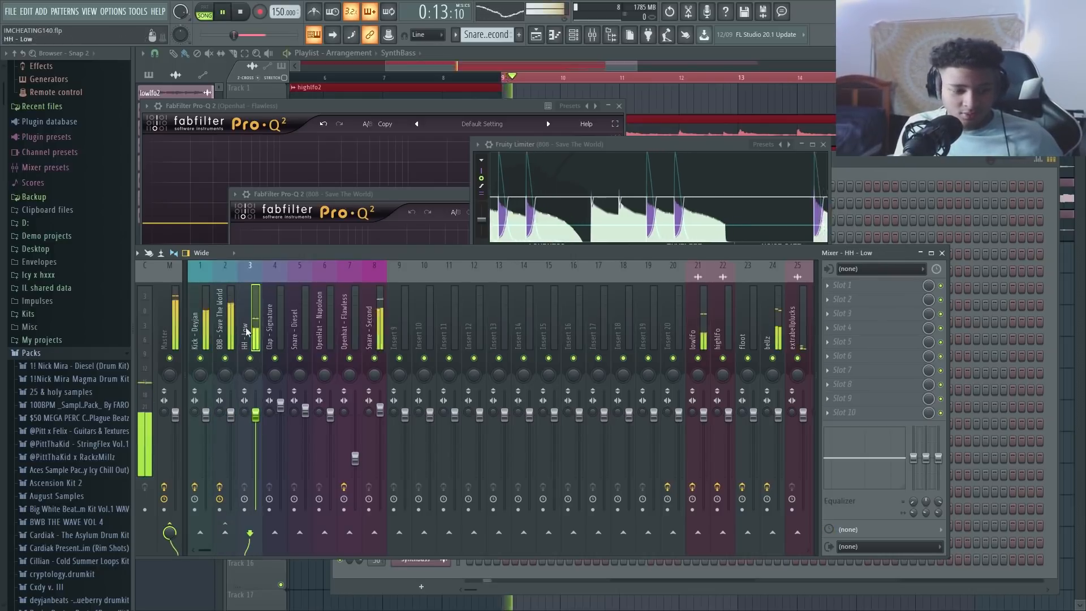
pyautogui.click(840, 288)
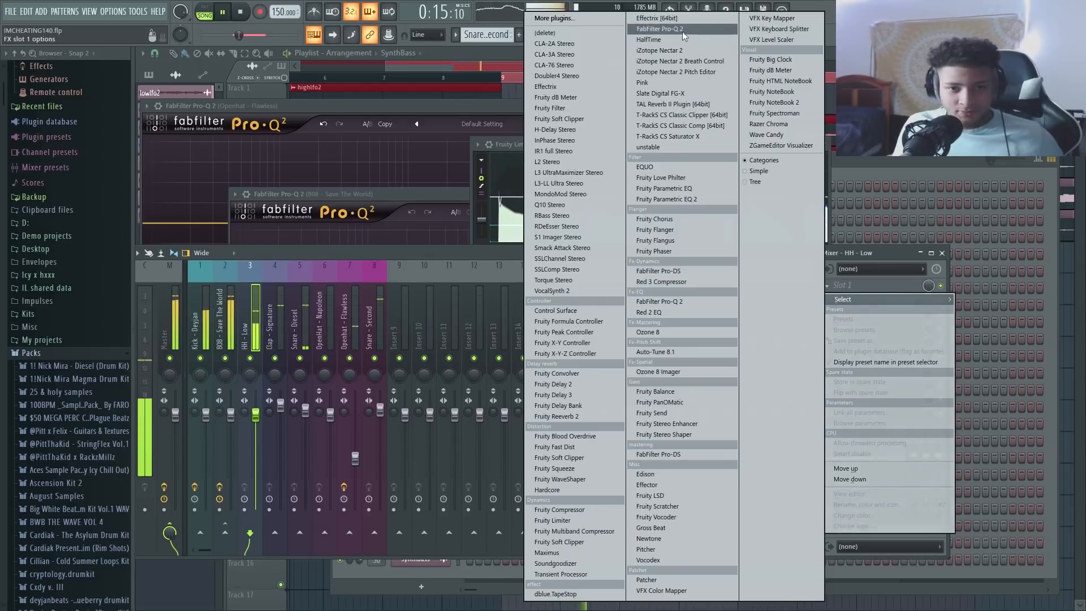
# - Sweep a narrow bell boost with Q 3.874 through the HH - Low EQ, leaving it near 12.3 kHz at about +1.4 dB
pyautogui.click(539, 226)
pyautogui.moveTo(504, 223)
pyautogui.mouseDown()
pyautogui.moveTo(502, 206)
pyautogui.moveTo(515, 202)
pyautogui.moveTo(502, 159)
pyautogui.moveTo(543, 181)
pyautogui.moveTo(576, 177)
pyautogui.moveTo(575, 210)
pyautogui.moveTo(487, 213)
pyautogui.moveTo(496, 209)
pyautogui.mouseUp()
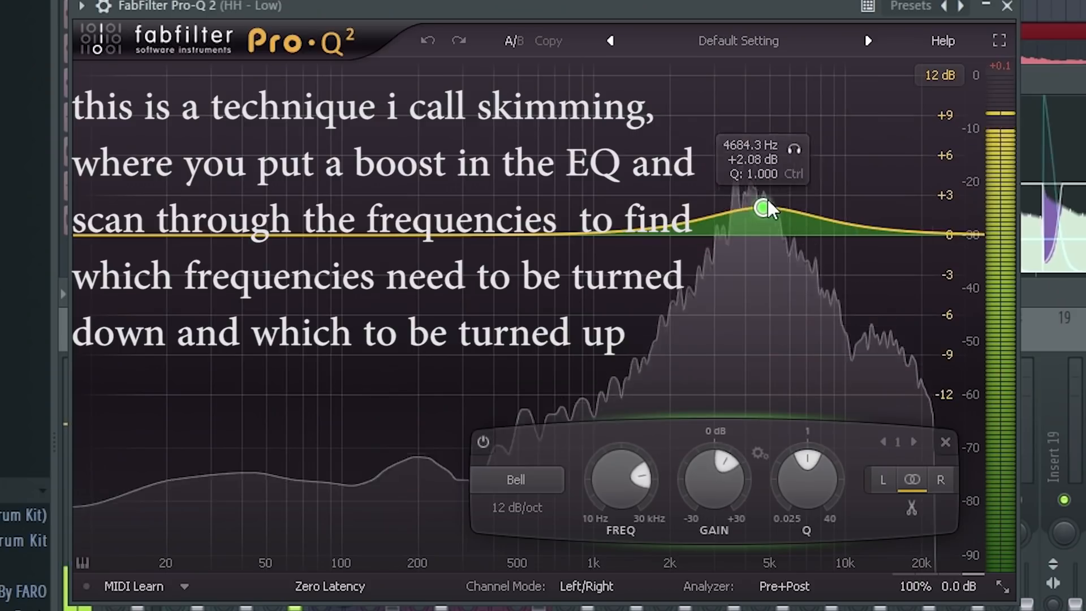
pyautogui.moveTo(768, 204); pyautogui.dragTo(722, 214)
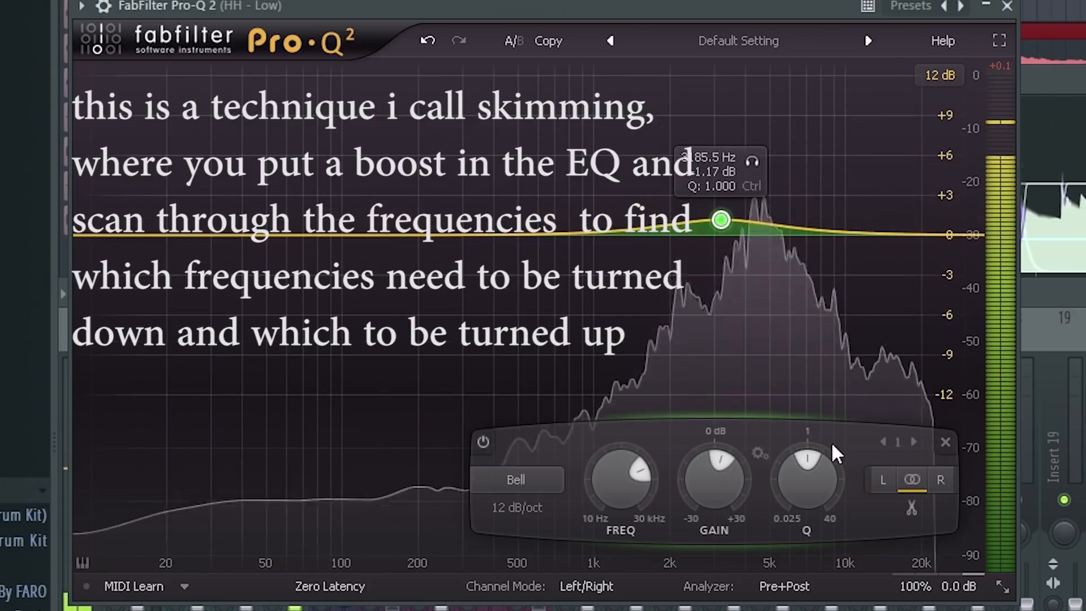
pyautogui.moveTo(812, 471); pyautogui.dragTo(765, 356)
pyautogui.moveTo(721, 219); pyautogui.dragTo(784, 211)
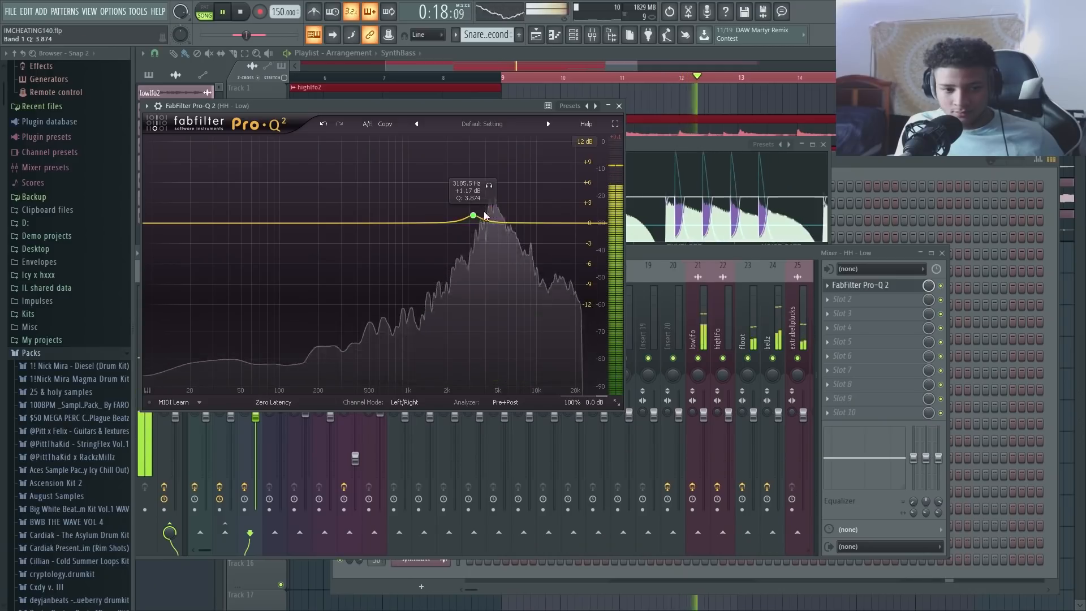
pyautogui.moveTo(506, 210); pyautogui.dragTo(547, 213)
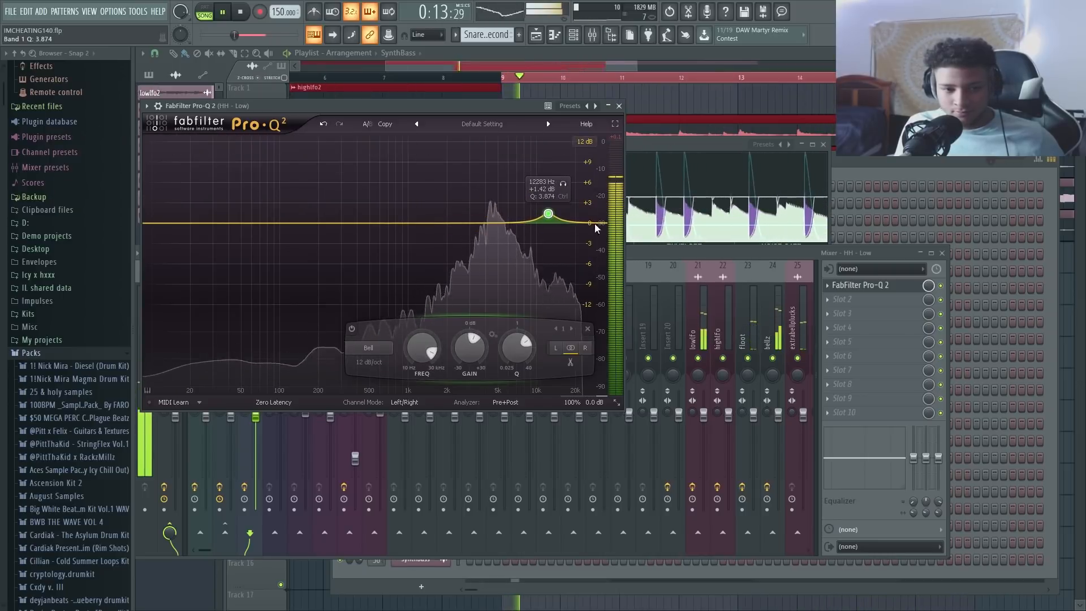
# - Open the Pro-Q 2 on the Openhat - Flawless track and pull a bell cut down around 4 to 5 kHz
pyautogui.click(638, 281)
pyautogui.click(354, 348)
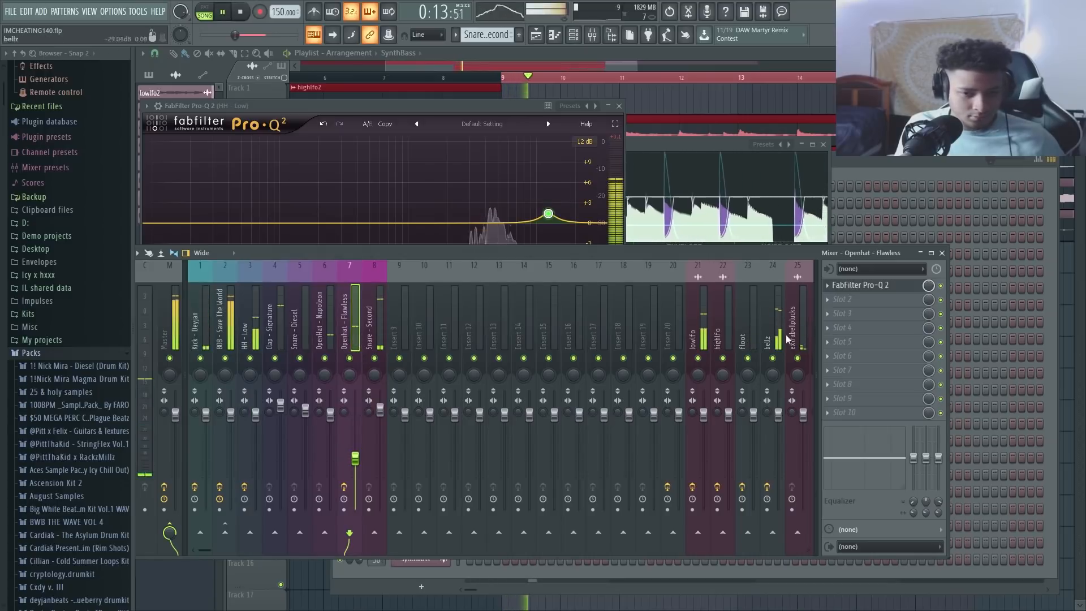
pyautogui.click(859, 285)
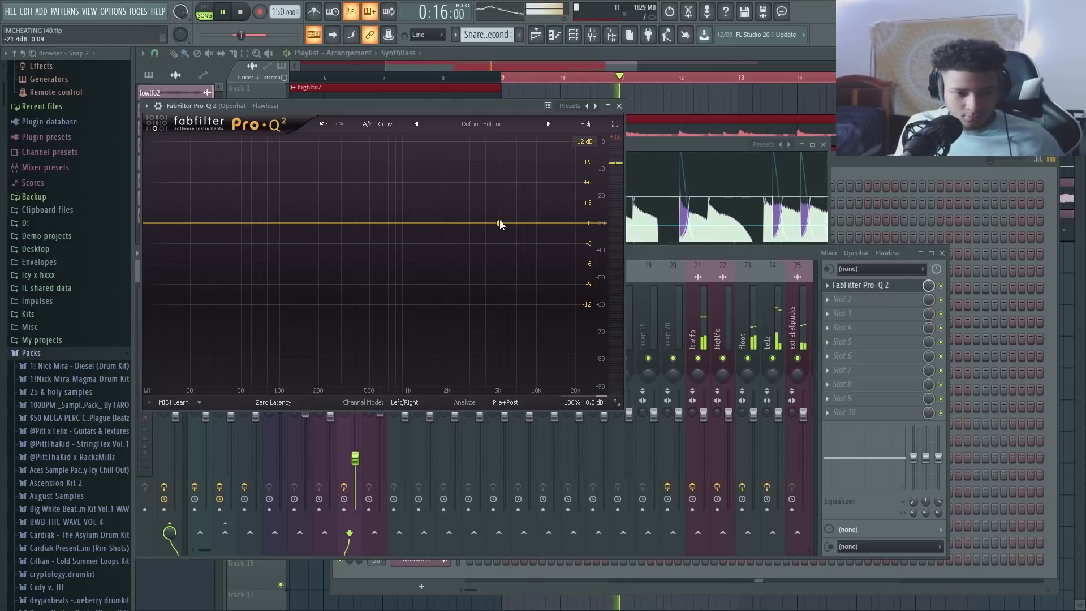
pyautogui.moveTo(498, 223); pyautogui.dragTo(487, 245)
# - Load Doubler4 Stereo in the Openhat - Flawless track's second effect slot and audition its Doubler4Voices preset with the song playing
pyautogui.click(852, 299)
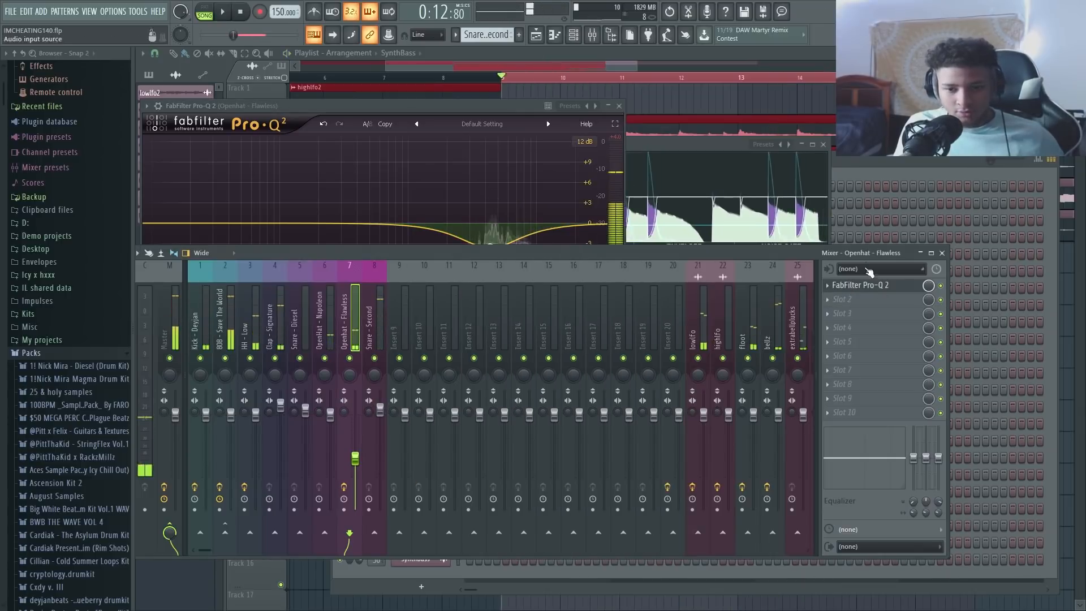
pyautogui.click(850, 299)
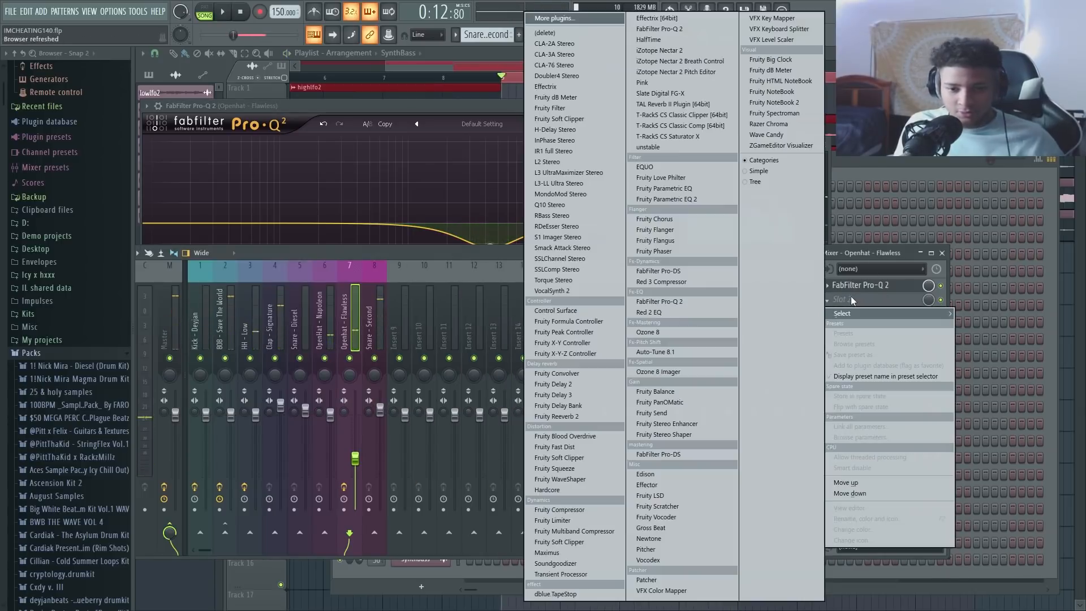
pyautogui.click(589, 76)
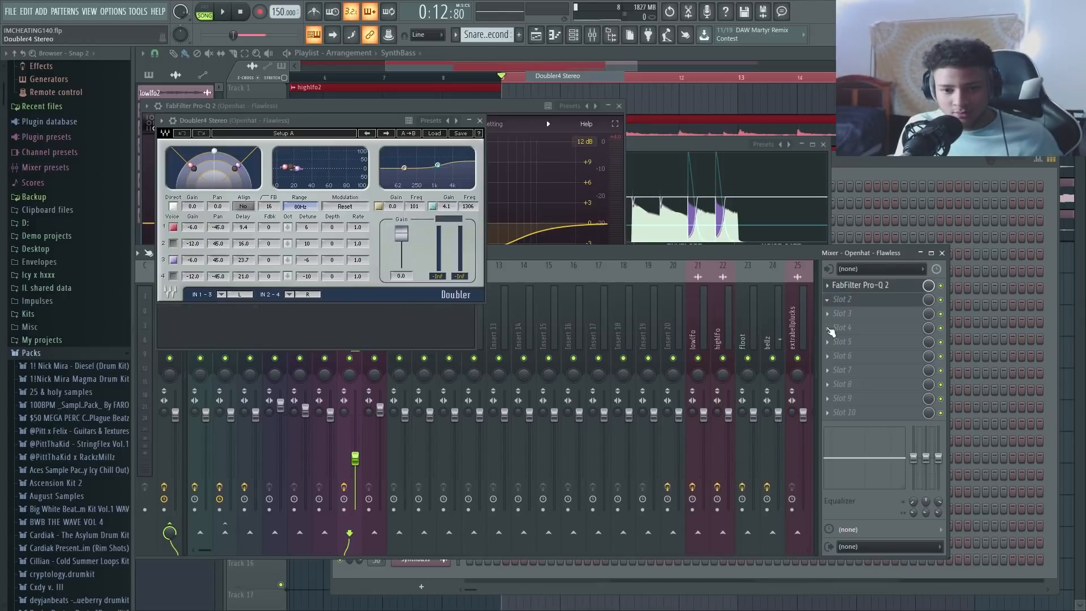
pyautogui.press('space')
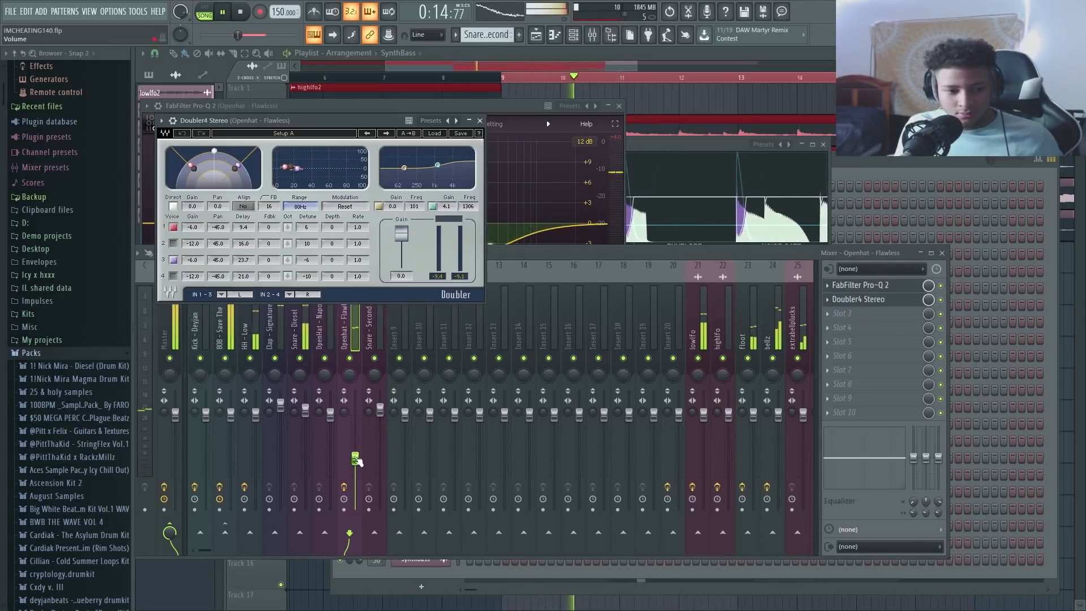
pyautogui.click(434, 133)
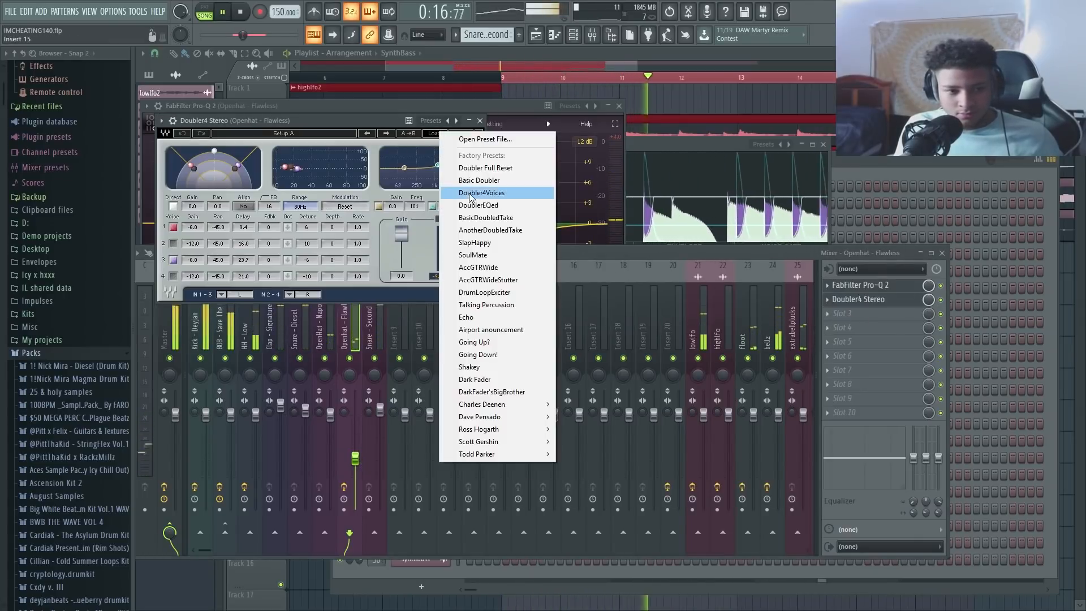
pyautogui.click(475, 194)
# - Move Doubler4 Stereo down to the third effect slot and load its Basic Doubler preset
pyautogui.rightClick(883, 299)
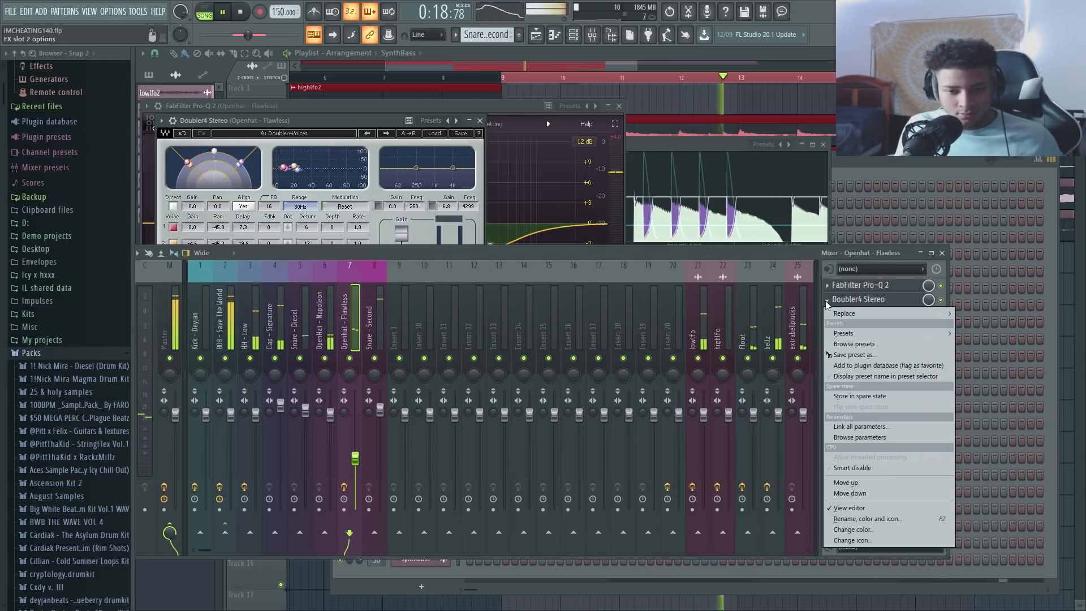
pyautogui.click(859, 479)
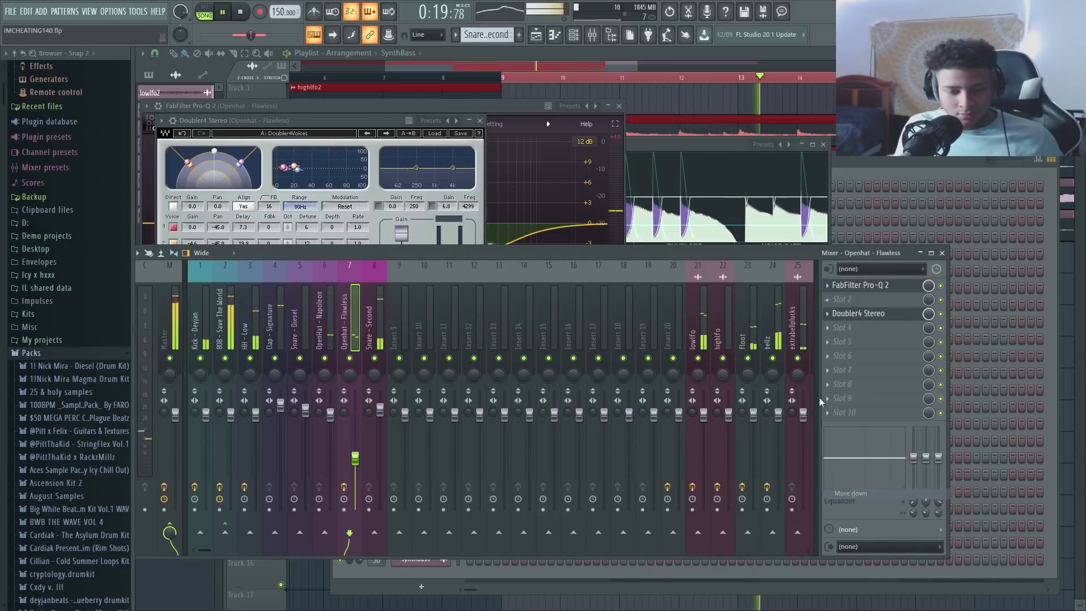
pyautogui.click(863, 315)
pyautogui.click(865, 315)
pyautogui.click(434, 133)
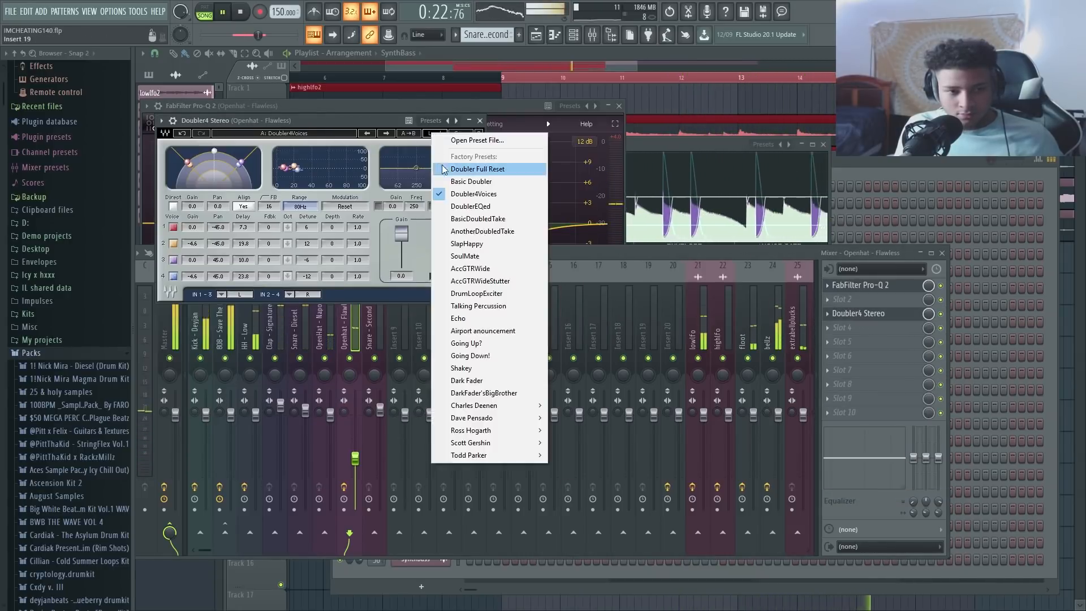
pyautogui.click(471, 181)
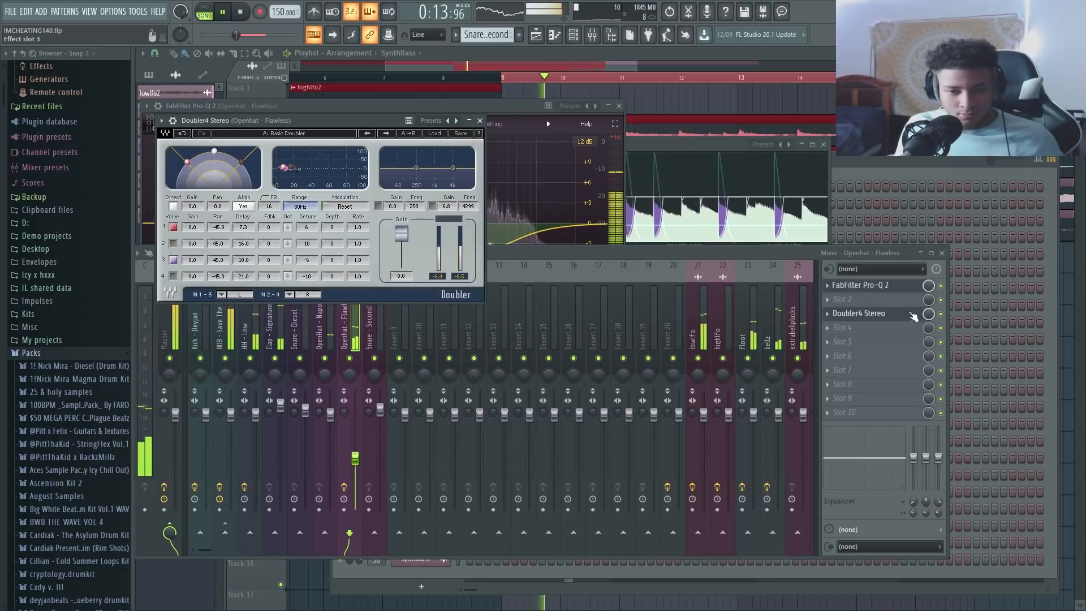
# - Reshape the Openhat - Flawless EQ with a shallow cut near 5 kHz and a narrower boost near 8 kHz, and stop playback
pyautogui.click(859, 285)
pyautogui.moveTo(490, 223)
pyautogui.mouseDown()
pyautogui.moveTo(487, 249)
pyautogui.moveTo(468, 153)
pyautogui.moveTo(475, 181)
pyautogui.moveTo(514, 189)
pyautogui.moveTo(514, 213)
pyautogui.moveTo(541, 224)
pyautogui.moveTo(553, 206)
pyautogui.moveTo(502, 224)
pyautogui.moveTo(501, 237)
pyautogui.mouseUp()
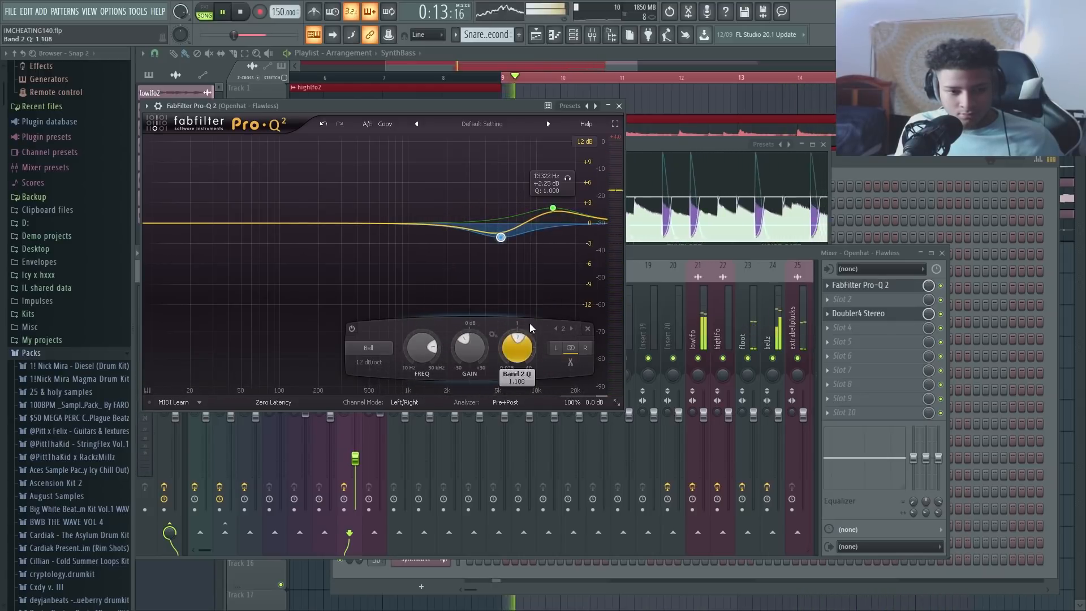
pyautogui.scroll(6, 553, 209)
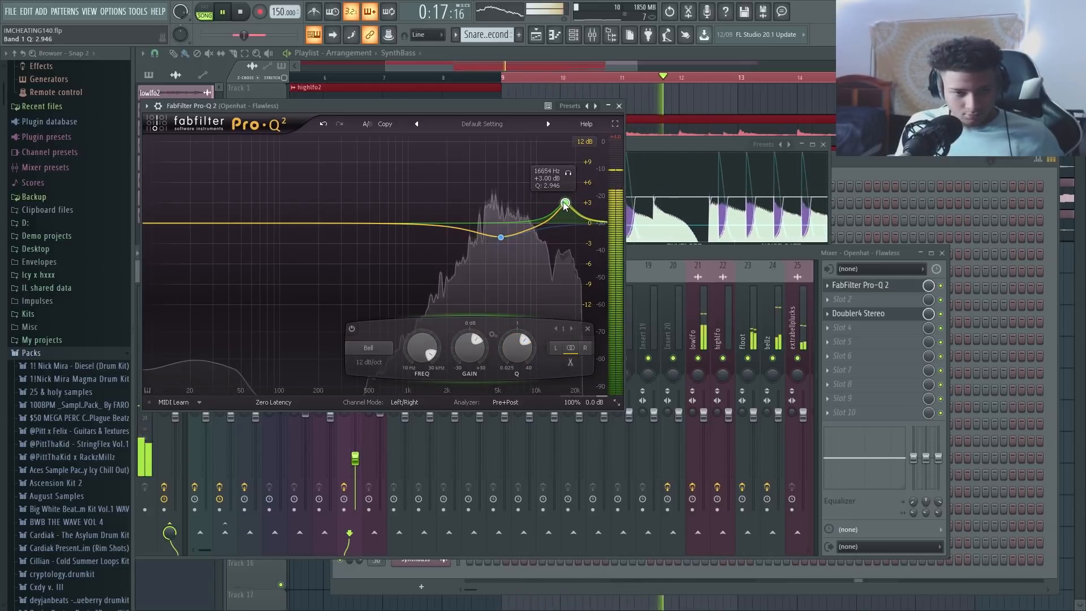
pyautogui.moveTo(552, 209); pyautogui.dragTo(525, 217)
pyautogui.click(682, 258)
pyautogui.press('space')
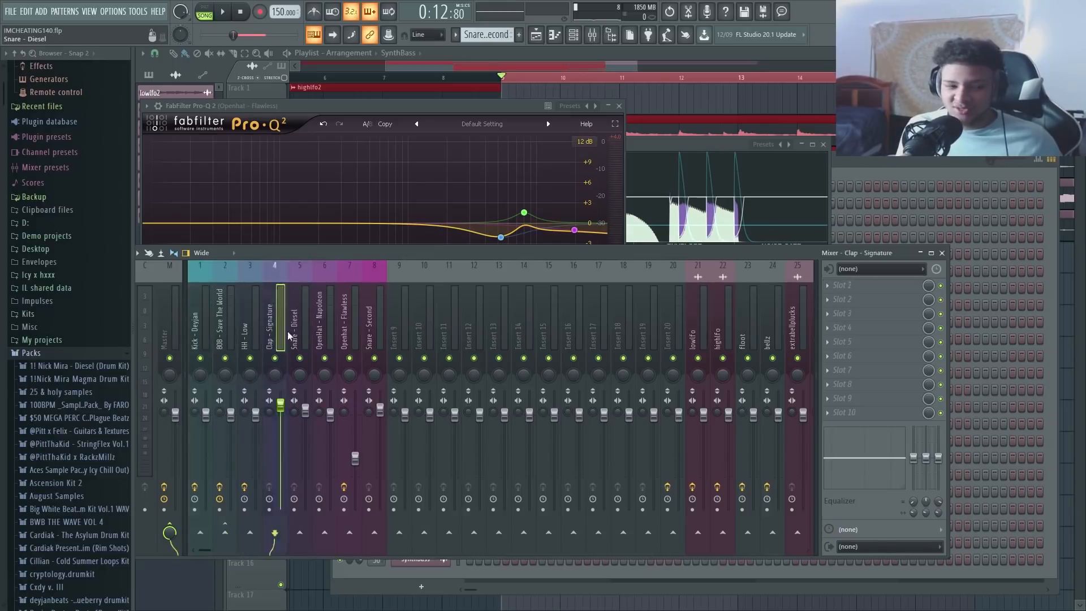
# - Review the drum tracks in the mixer, focusing on the kick, 808 and hi-hat and their loaded effects
pyautogui.click(245, 331)
pyautogui.click(402, 307)
pyautogui.click(209, 317)
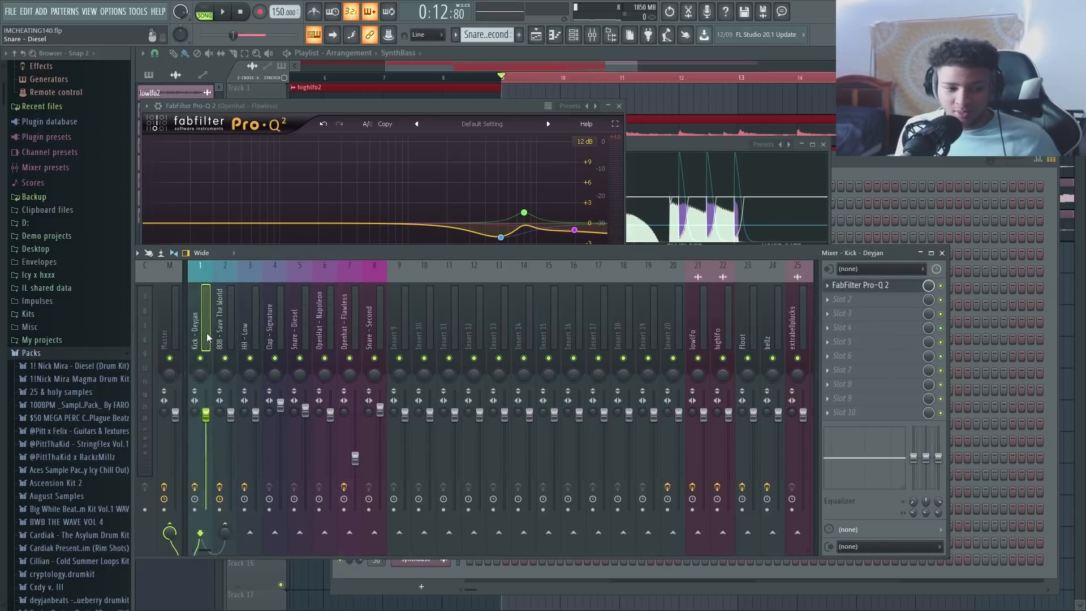
pyautogui.click(247, 332)
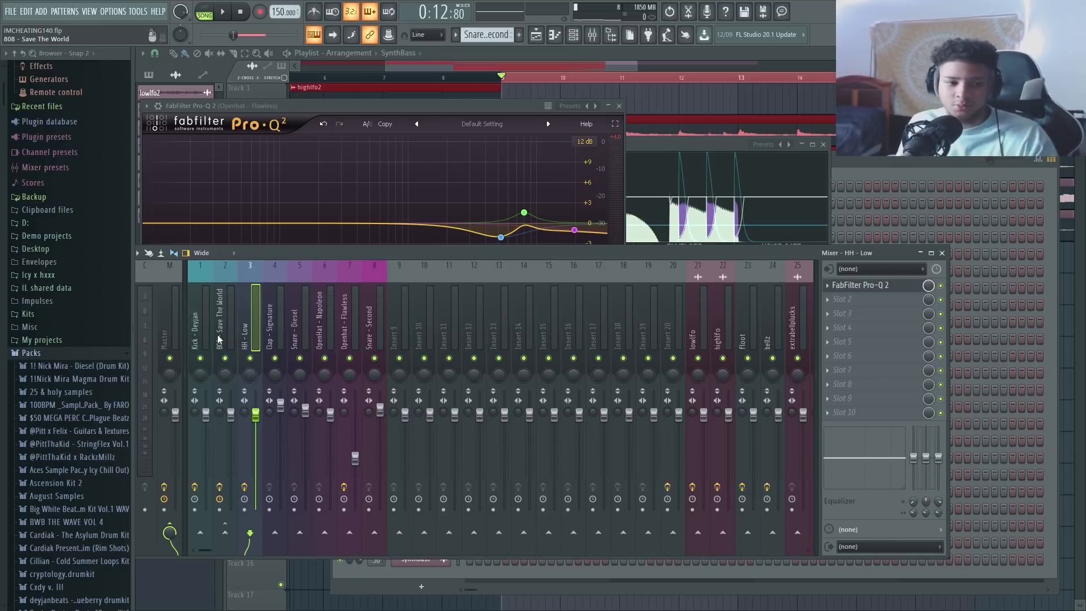
pyautogui.moveTo(202, 329); pyautogui.dragTo(388, 321)
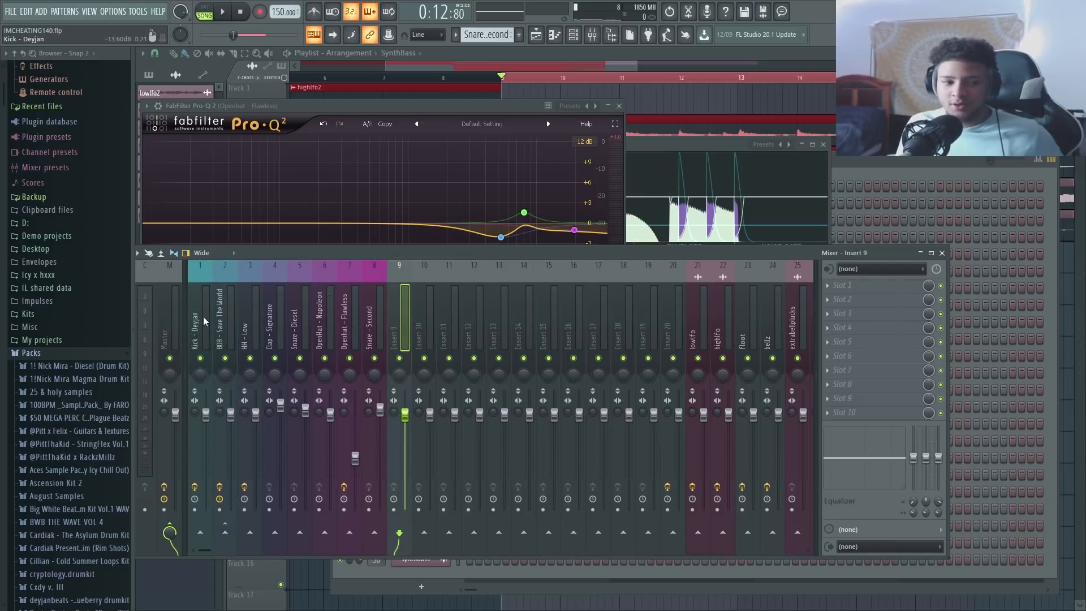
pyautogui.moveTo(204, 322); pyautogui.dragTo(249, 315)
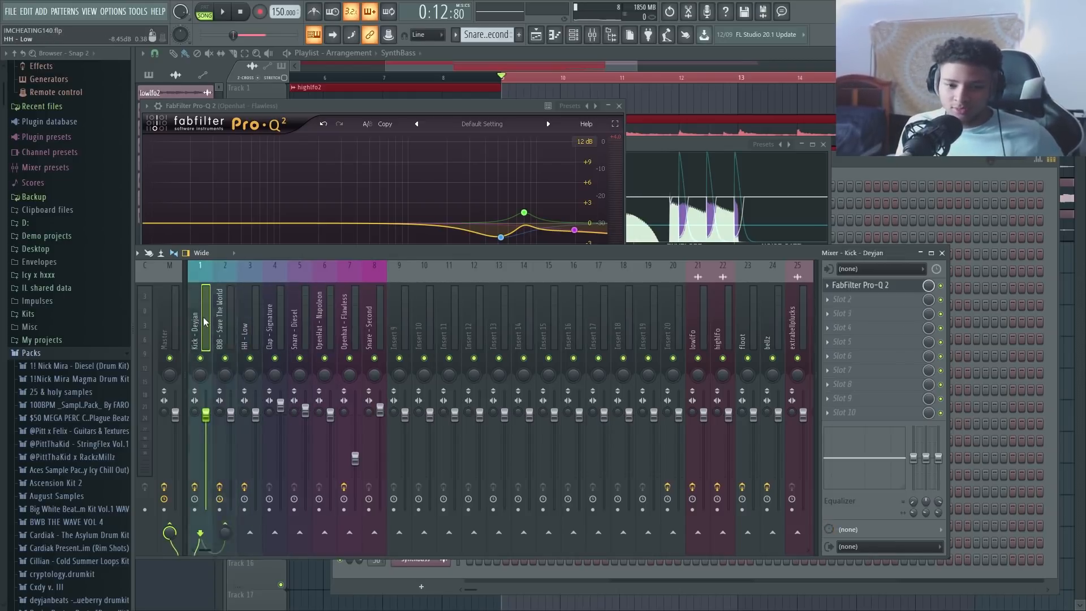
pyautogui.moveTo(252, 314); pyautogui.dragTo(195, 339)
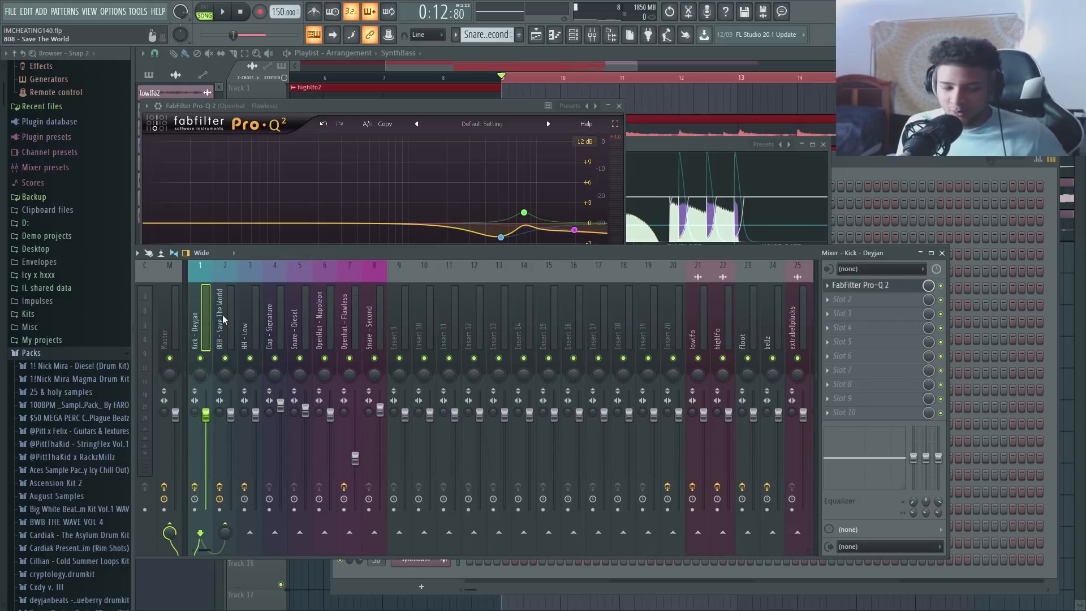
pyautogui.moveTo(331, 340); pyautogui.dragTo(249, 332)
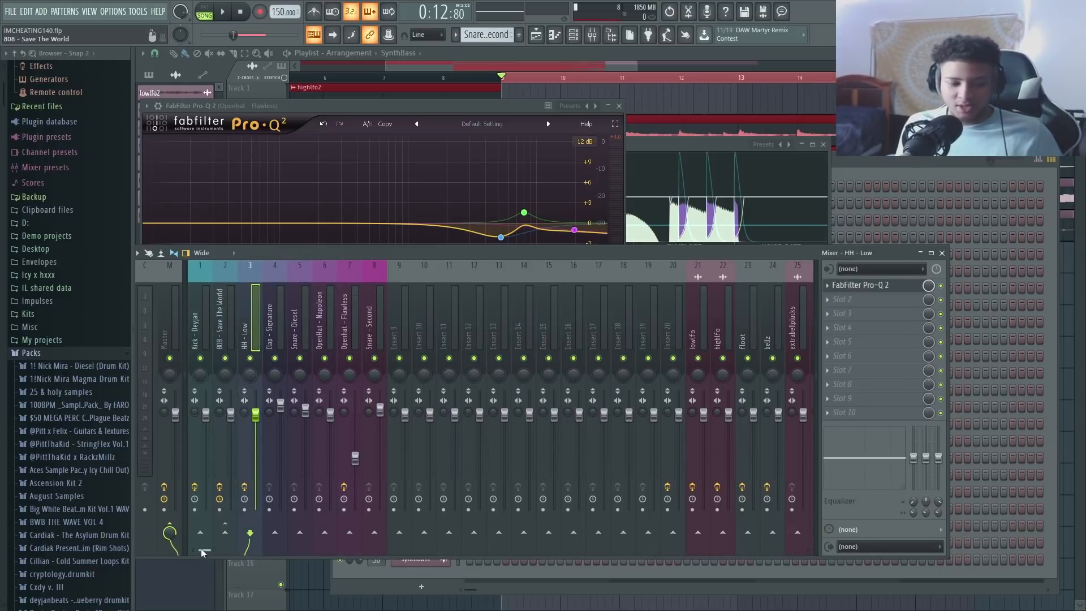
# - Select the lowlfo mixer track and clear away the open plugin windows, leaving the mixer over the playlist
pyautogui.moveTo(202, 553); pyautogui.dragTo(226, 553)
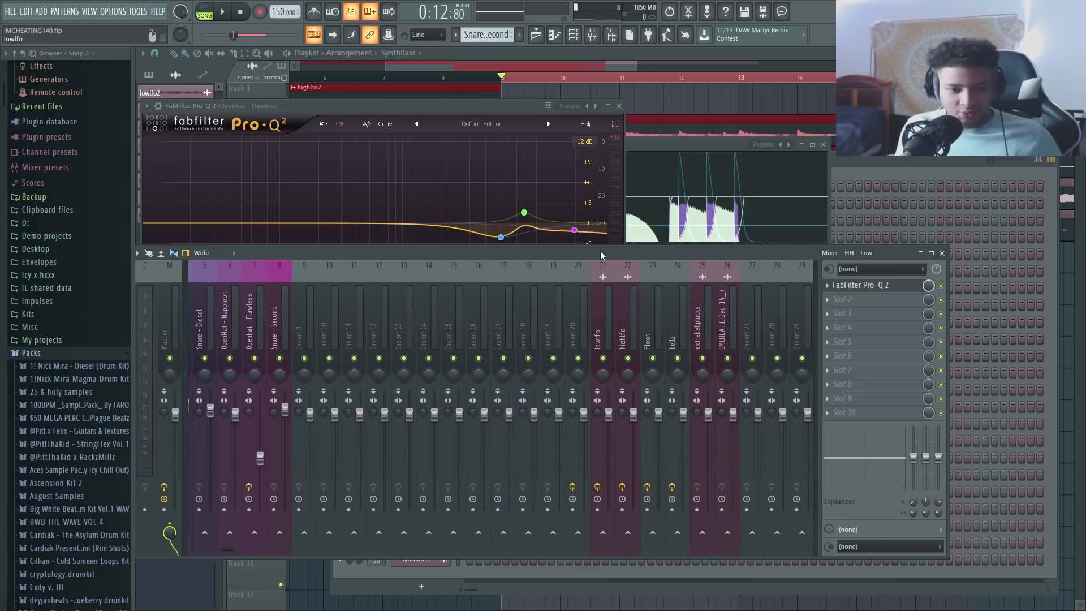
pyautogui.click(609, 326)
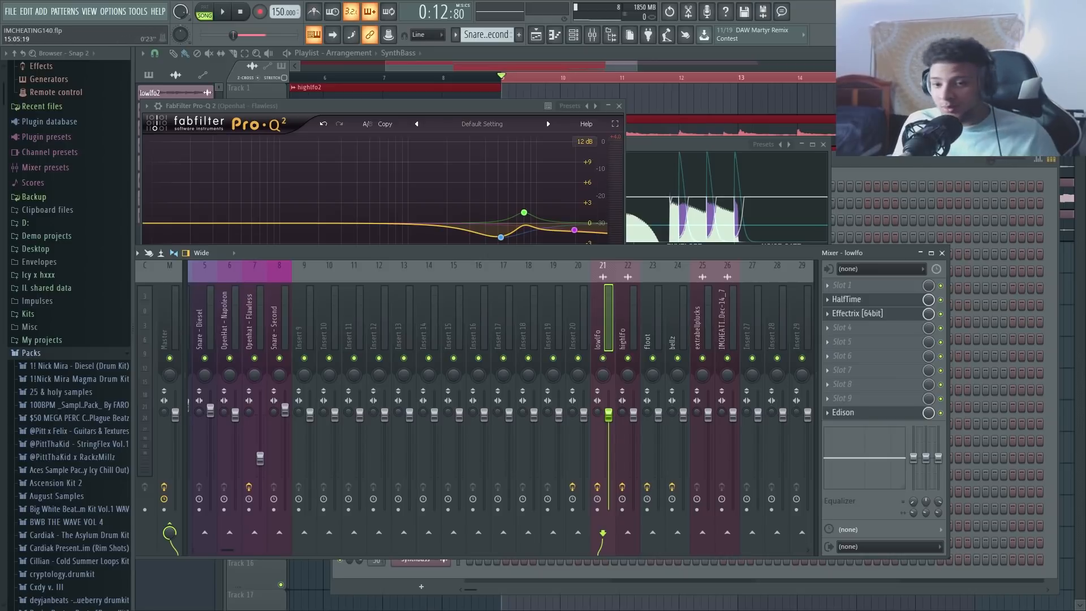
pyautogui.rightClick(874, 100)
pyautogui.scroll(-3, 544, 136)
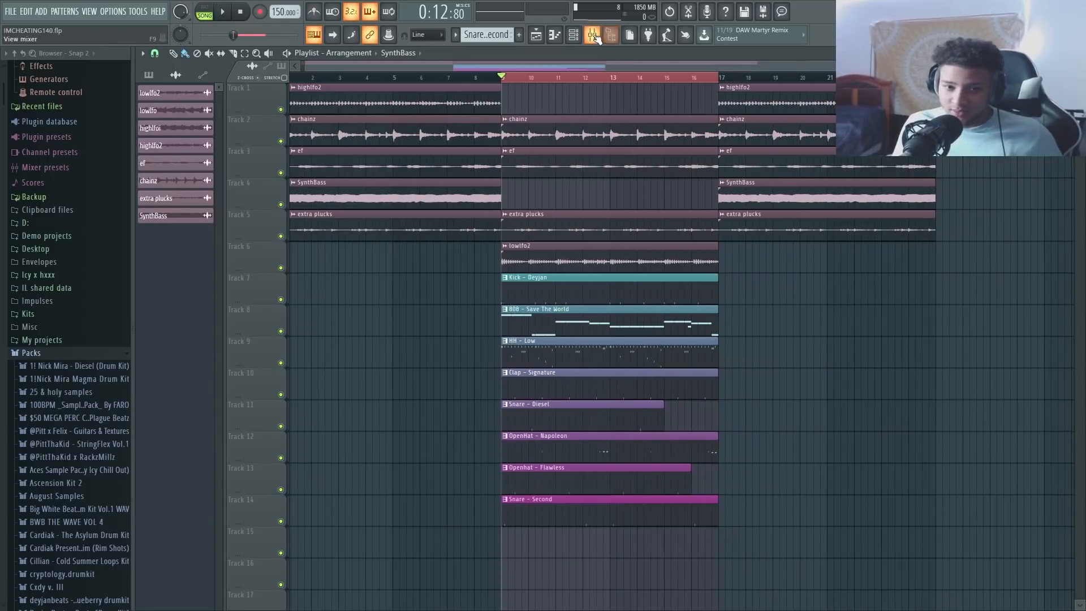
pyautogui.click(595, 37)
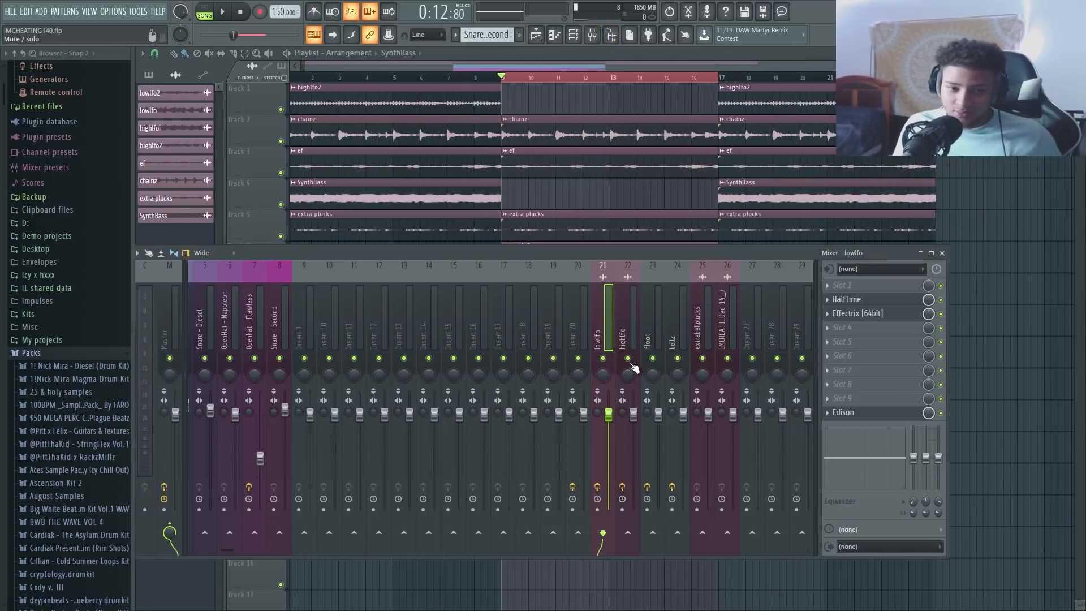
# - Solo the lowlfo mixer track, play the song and save the project
pyautogui.rightClick(603, 358)
pyautogui.press('space')
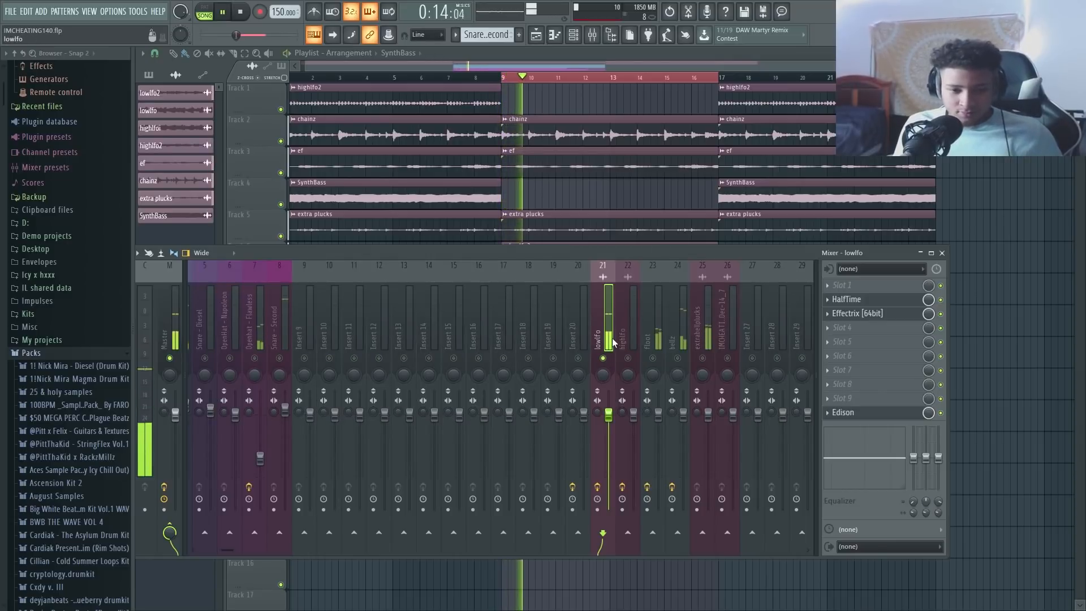
pyautogui.hotkey('ctrl', 's')
# - Load FabFilter Pro-Q 2 in lowlfo's first effect slot and Fruity Reeverb 2 in the fourth, lowering the reverb's mix level
pyautogui.click(843, 285)
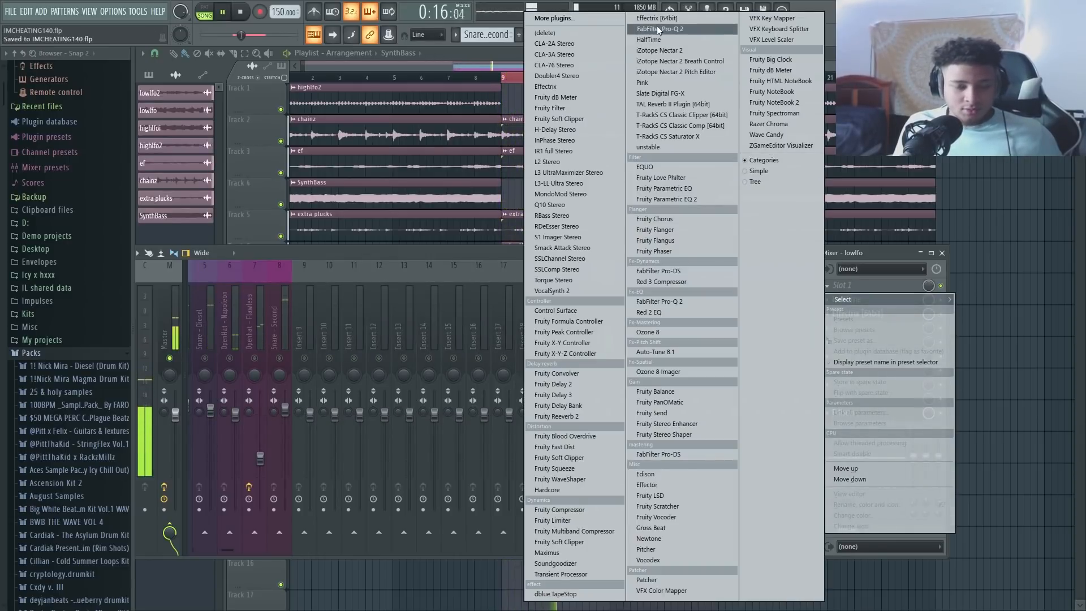
pyautogui.click(658, 28)
pyautogui.click(839, 328)
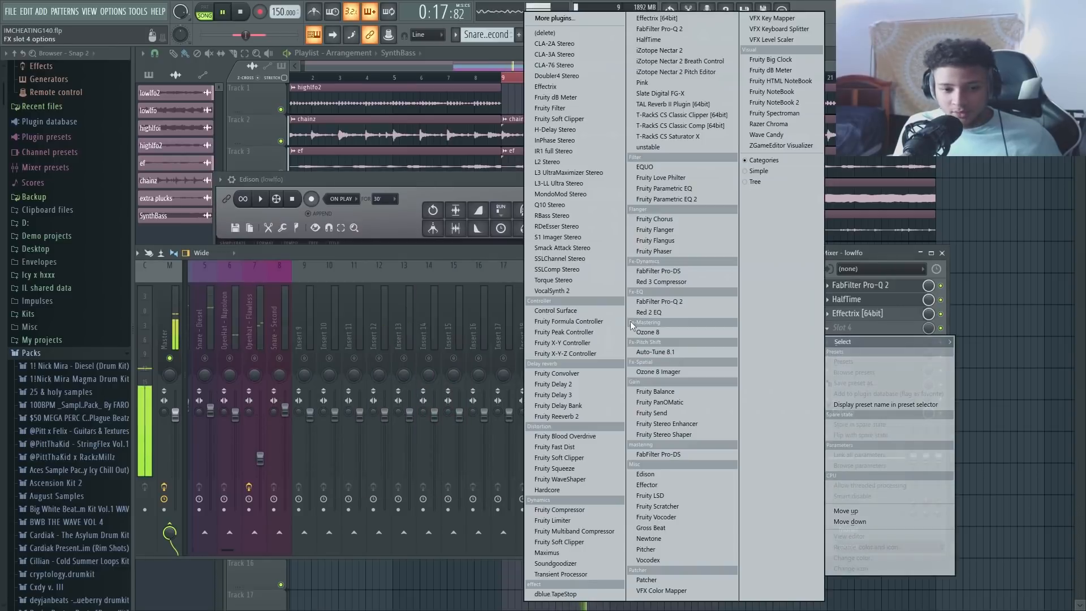
pyautogui.click(590, 417)
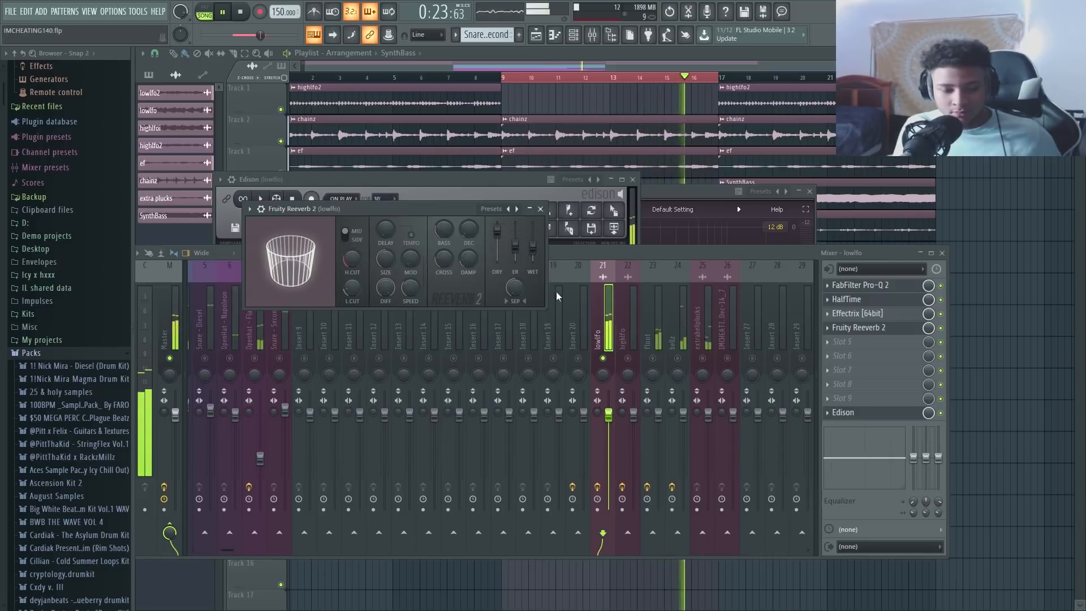
pyautogui.moveTo(929, 328); pyautogui.dragTo(928, 333)
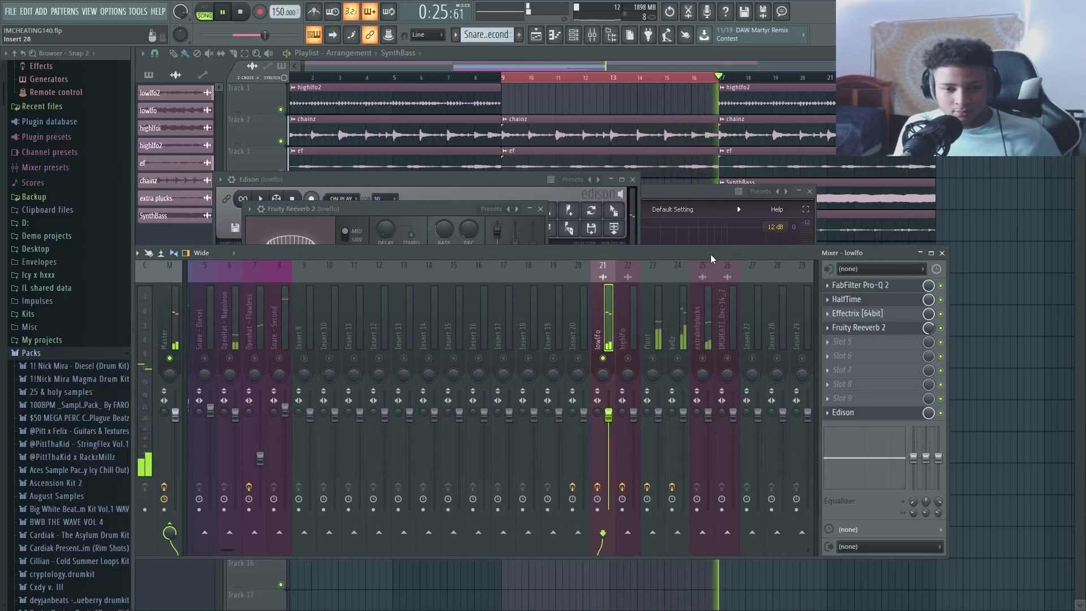
# - Try a bell boost of about 4 dB just above 1 kHz in lowlfo's Pro-Q 2, delete the band and stop playback
pyautogui.click(860, 284)
pyautogui.moveTo(614, 308); pyautogui.dragTo(612, 279)
pyautogui.rightClick(613, 279)
pyautogui.click(654, 412)
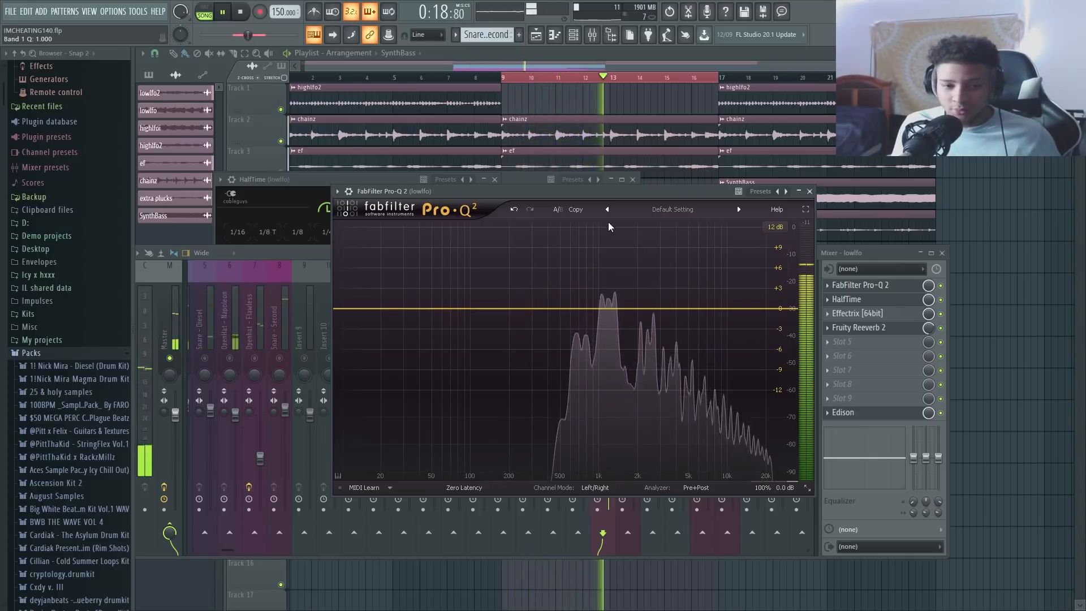
pyautogui.press('space')
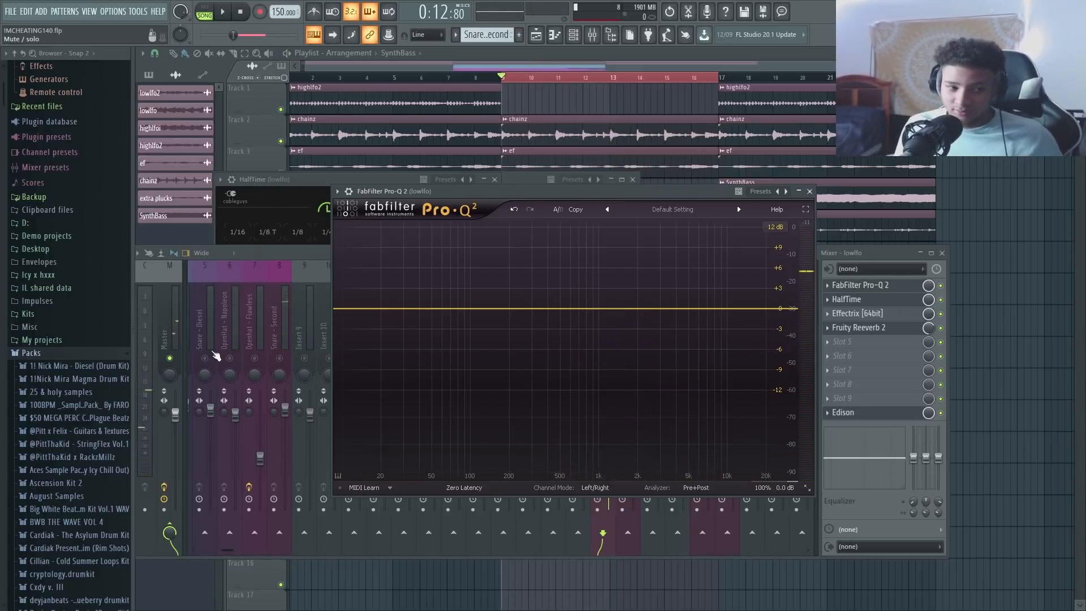
# - Apply the Low Cut Brickwall preset in lowlfo's Pro-Q 2 during playback, setting the cutoff to about 482 Hz and Q to about 0.7
pyautogui.moveTo(656, 191); pyautogui.dragTo(606, 196)
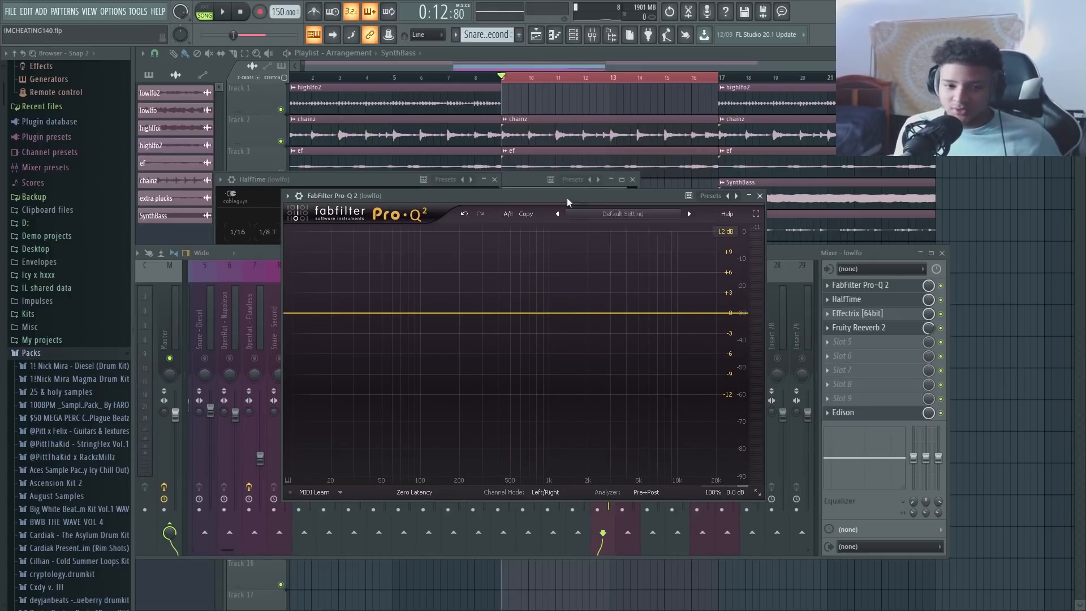
pyautogui.press('space')
pyautogui.click(571, 215)
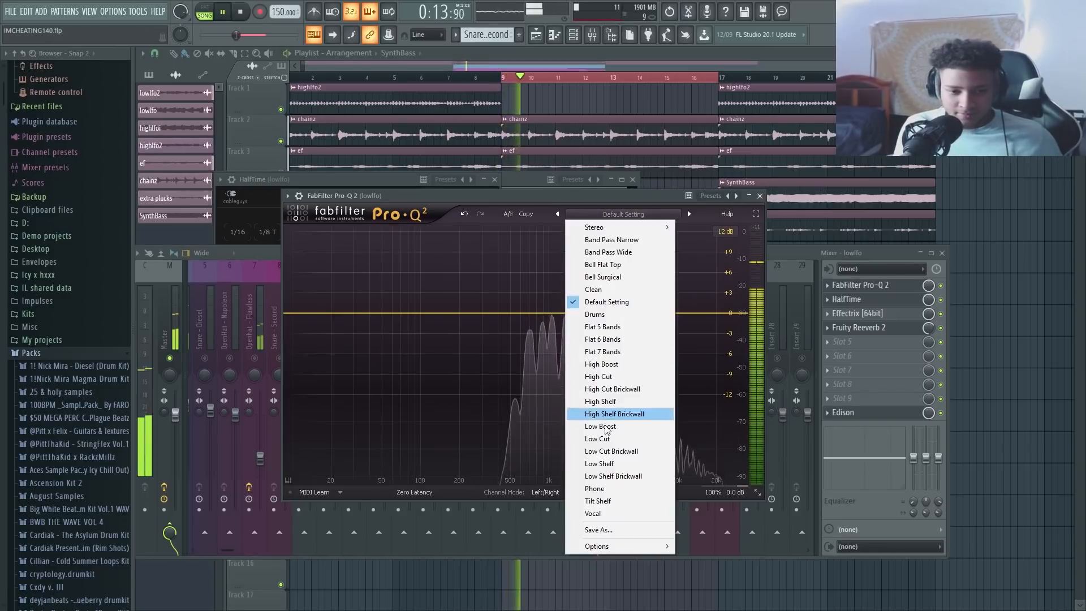
pyautogui.click(639, 451)
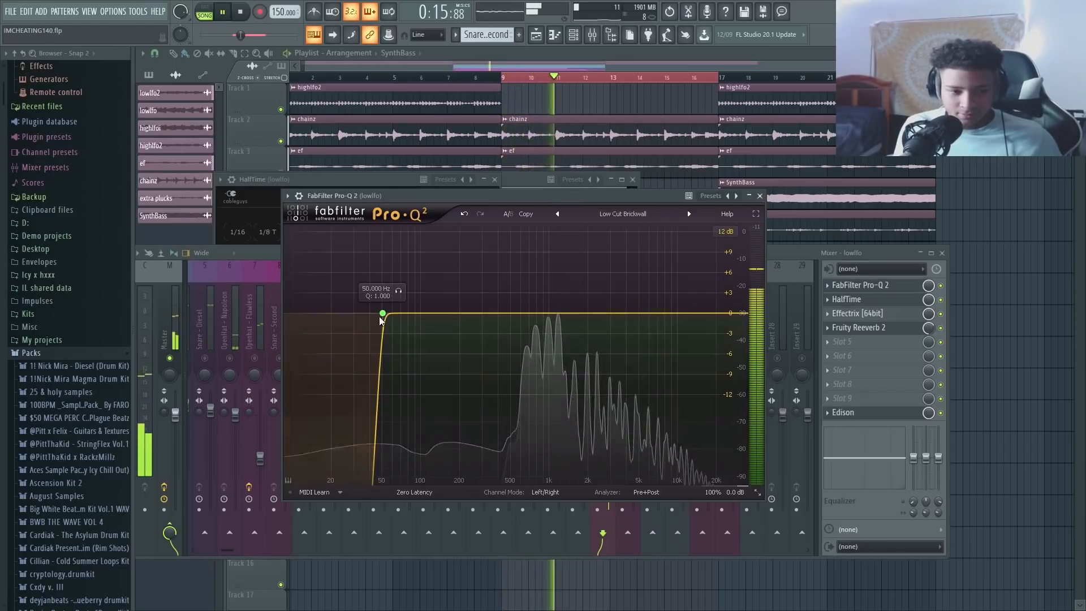
pyautogui.moveTo(380, 315); pyautogui.dragTo(512, 318)
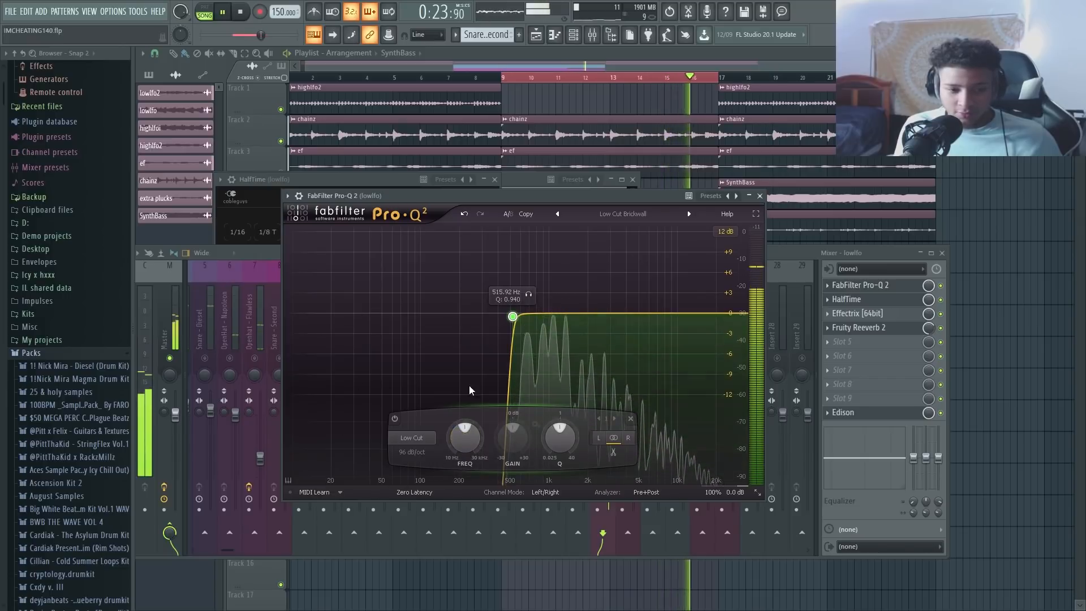
pyautogui.moveTo(512, 316); pyautogui.dragTo(256, 341)
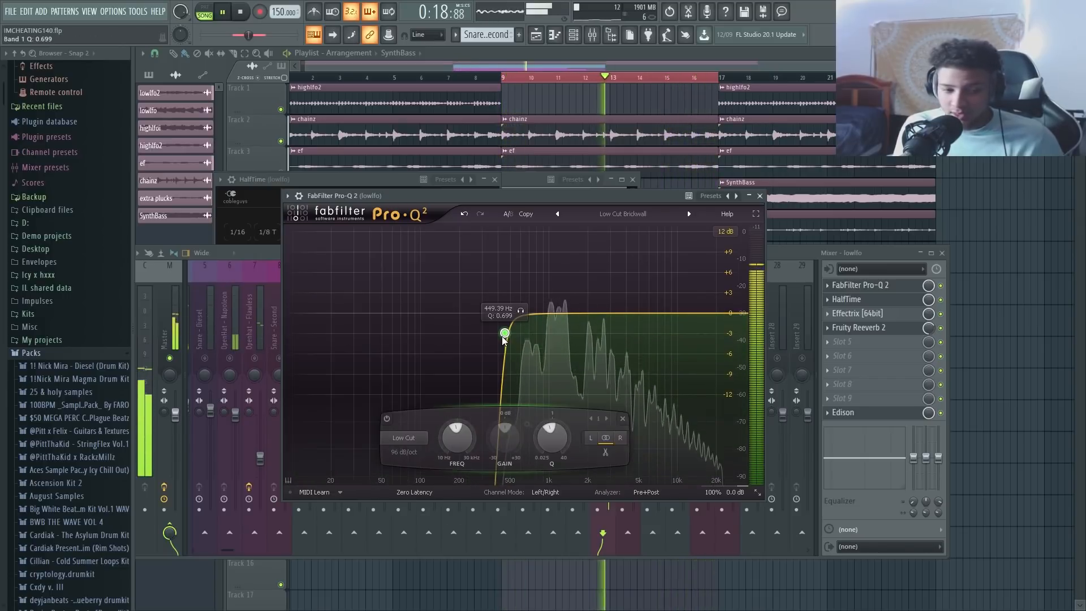
pyautogui.moveTo(504, 332); pyautogui.dragTo(509, 333)
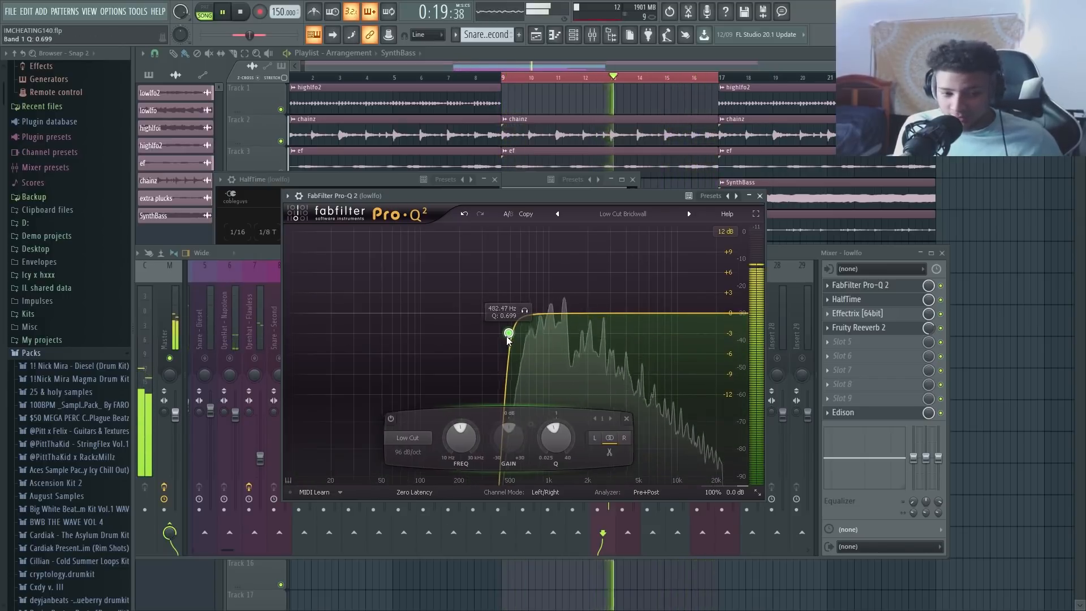
# - Add a slight bell boost around 4 kHz with Q about 1.6 and a dip of about 0.75 dB near 1 kHz to lowlfo
pyautogui.moveTo(573, 315); pyautogui.dragTo(624, 306)
pyautogui.moveTo(665, 444); pyautogui.dragTo(664, 427)
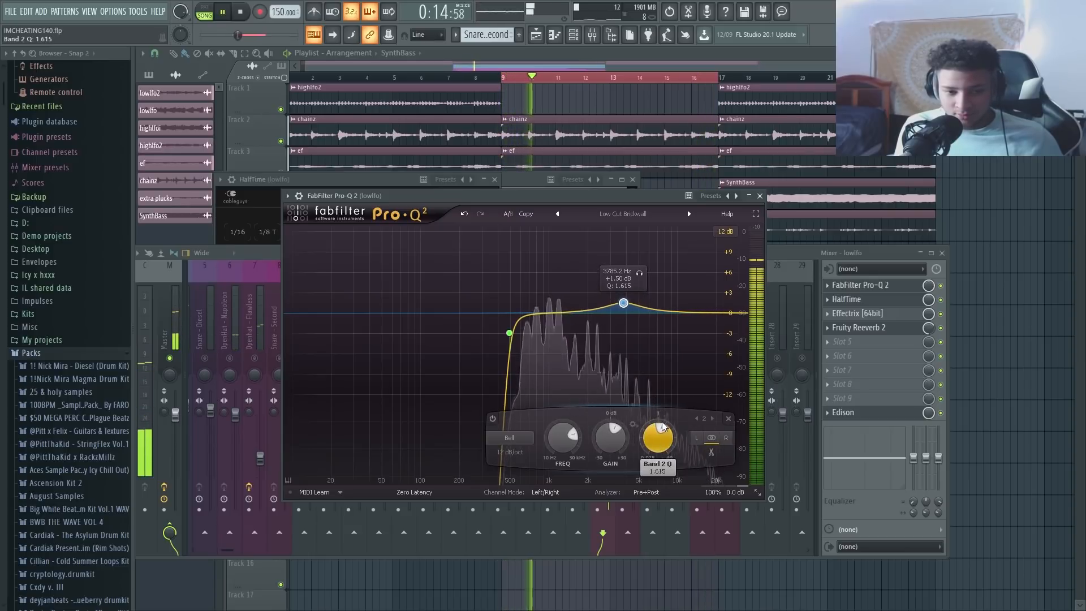
pyautogui.moveTo(624, 303)
pyautogui.mouseDown()
pyautogui.moveTo(630, 271)
pyautogui.moveTo(560, 238)
pyautogui.moveTo(676, 286)
pyautogui.moveTo(636, 305)
pyautogui.mouseUp()
pyautogui.click(553, 319)
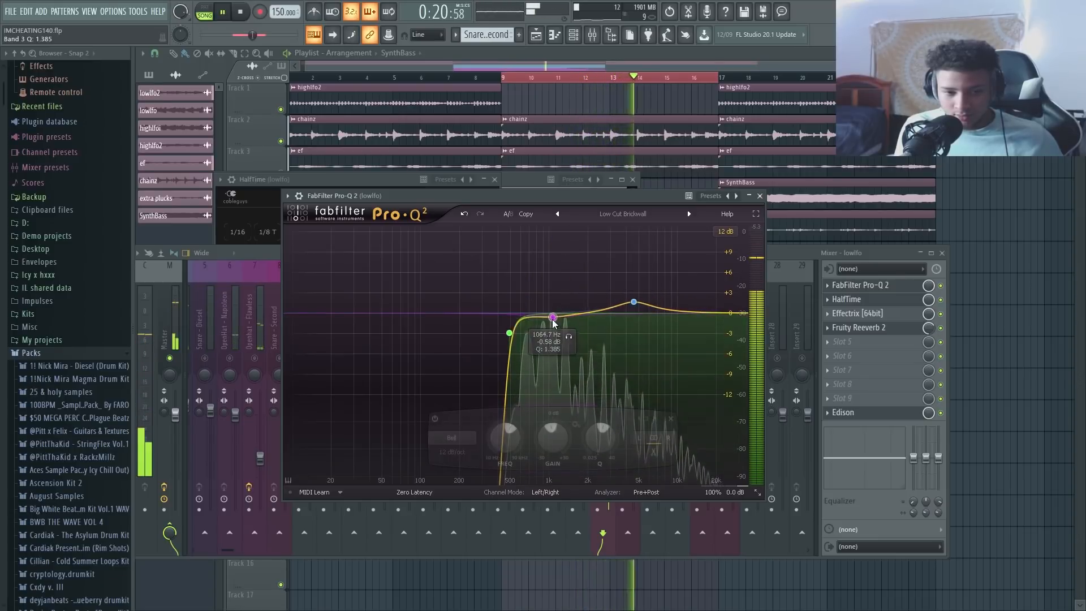
pyautogui.moveTo(634, 302); pyautogui.dragTo(627, 294)
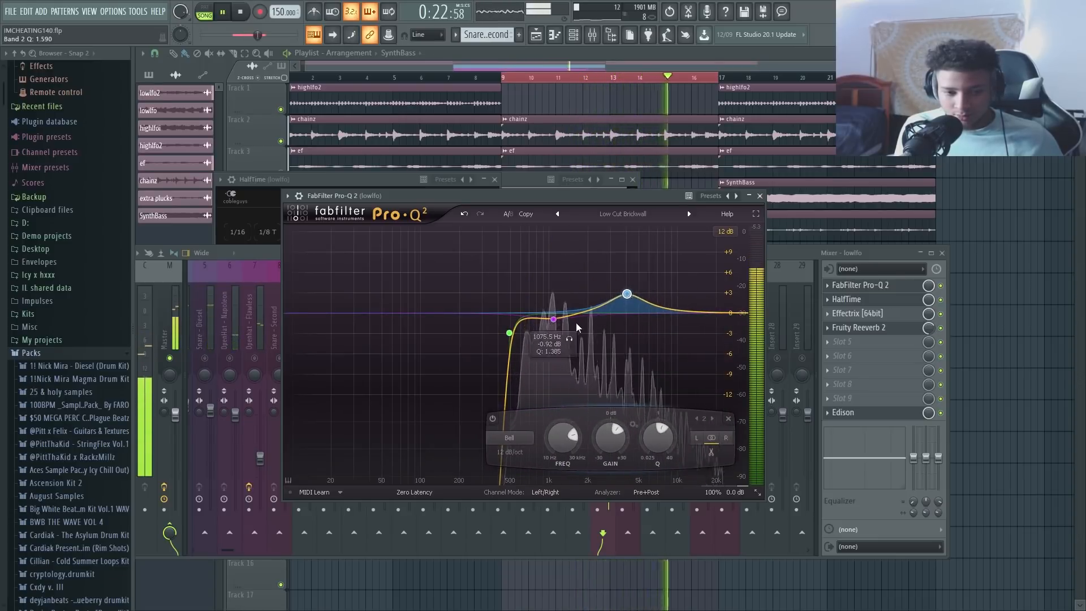
pyautogui.click(554, 320)
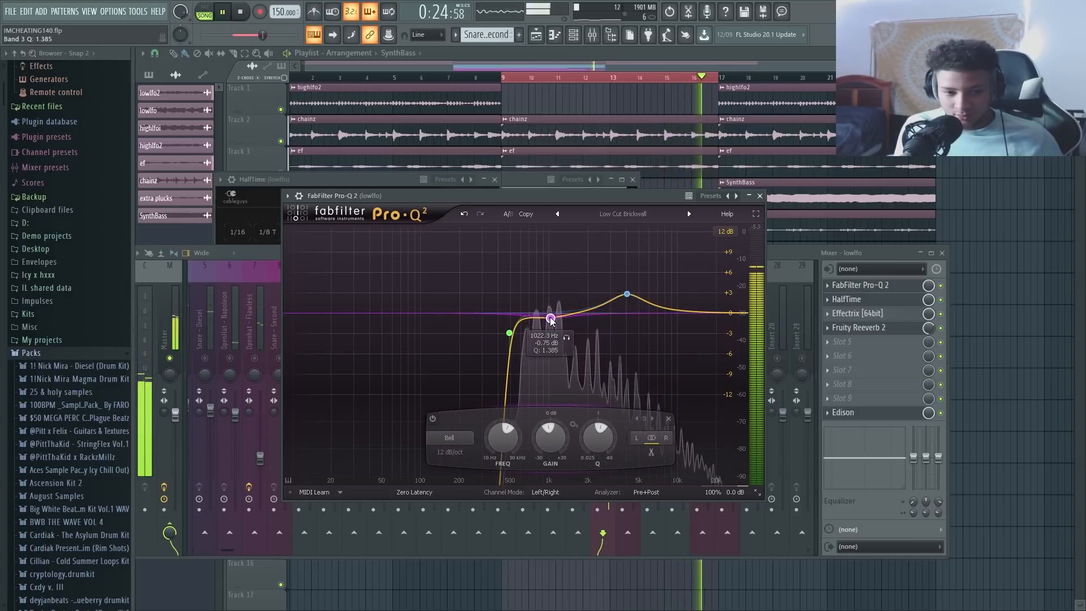
pyautogui.moveTo(628, 294)
pyautogui.mouseDown()
pyautogui.moveTo(672, 290)
pyautogui.moveTo(630, 305)
pyautogui.mouseUp()
pyautogui.click(781, 256)
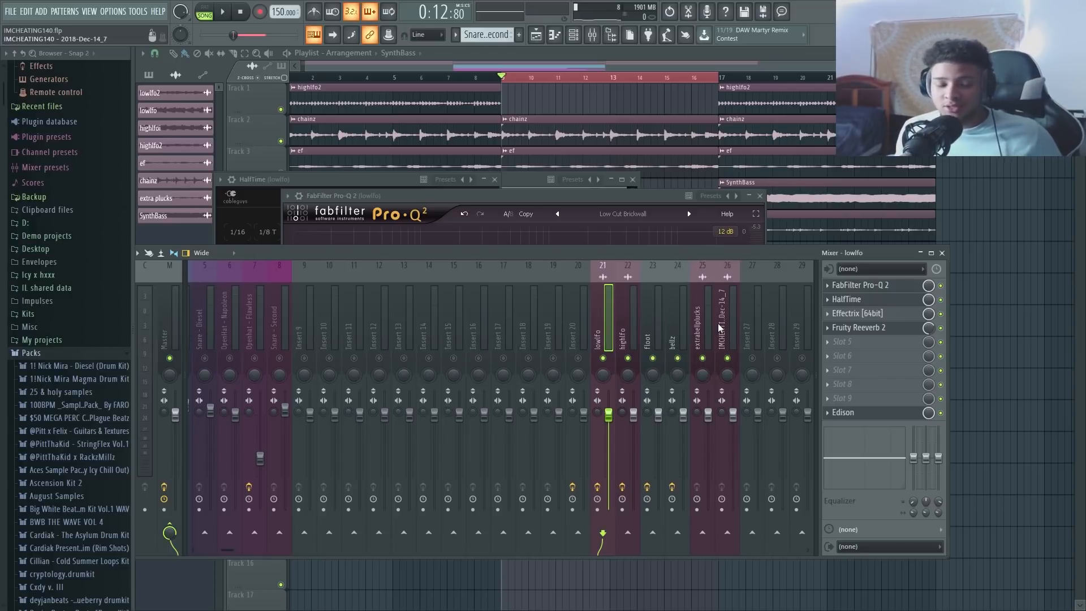
# - Play the song and load FabFilter Pro-Q 2 in the bellz mixer track's first effect slot
pyautogui.press('space')
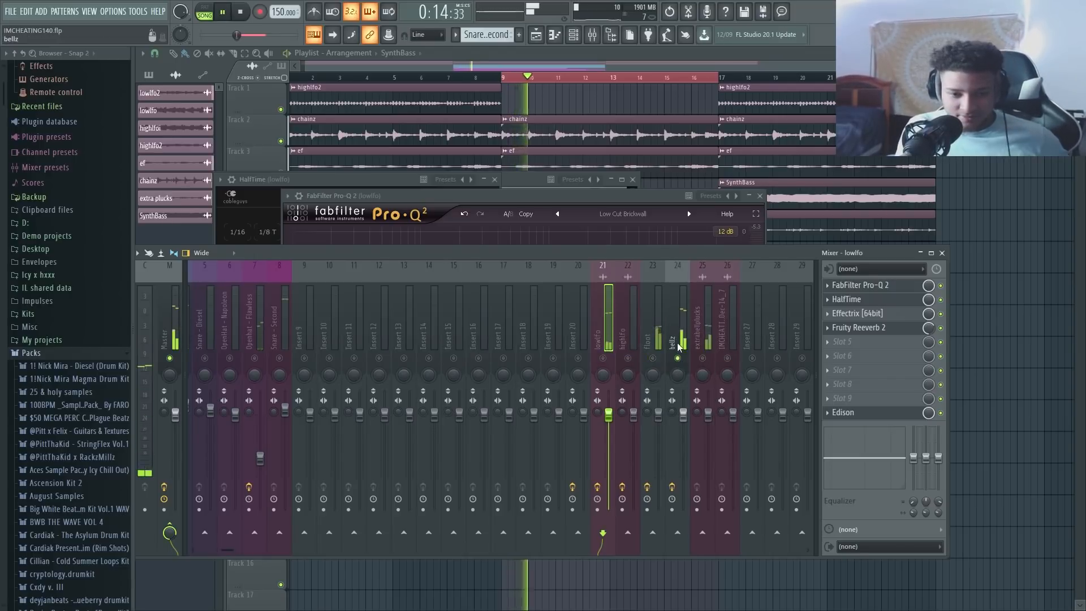
pyautogui.click(679, 346)
pyautogui.click(862, 290)
pyautogui.click(667, 53)
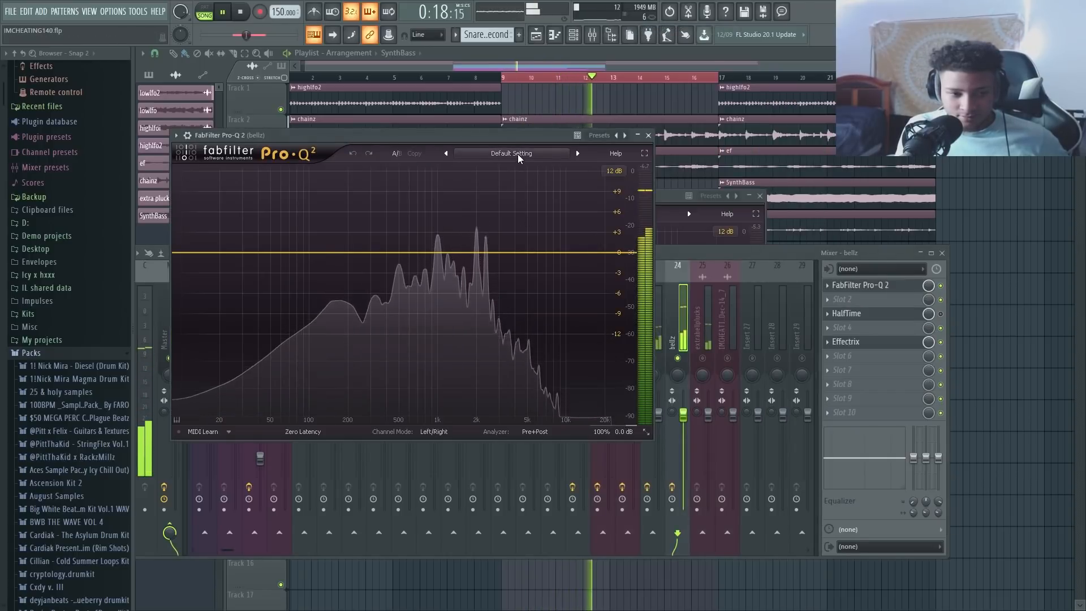
# - Apply a low-cut preset in bellz's Pro-Q 2 and raise its cutoff to about 300 Hz
pyautogui.click(518, 155)
pyautogui.click(318, 261)
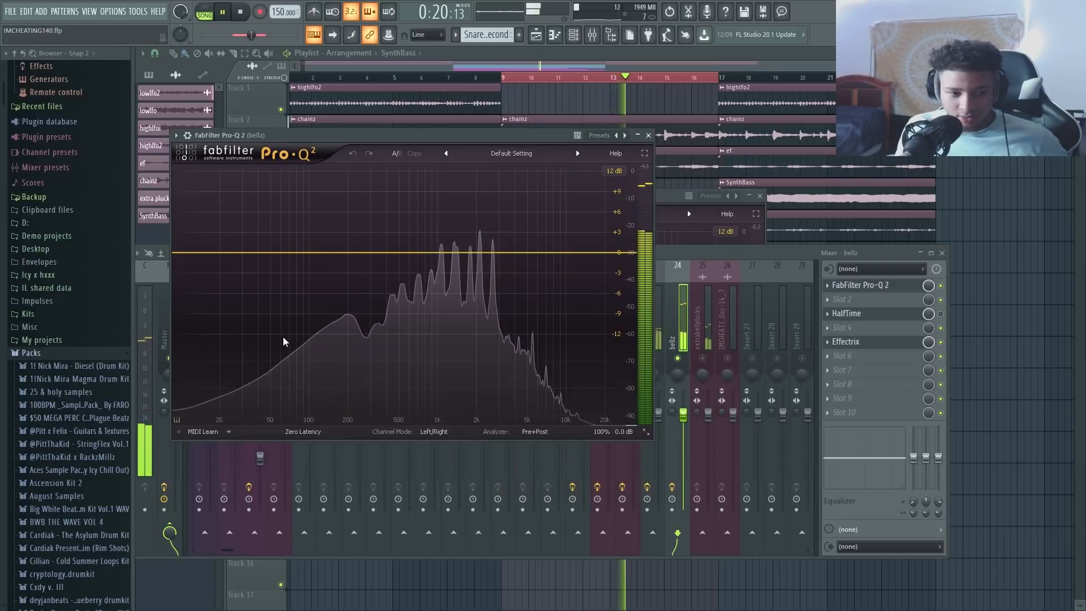
pyautogui.click(511, 153)
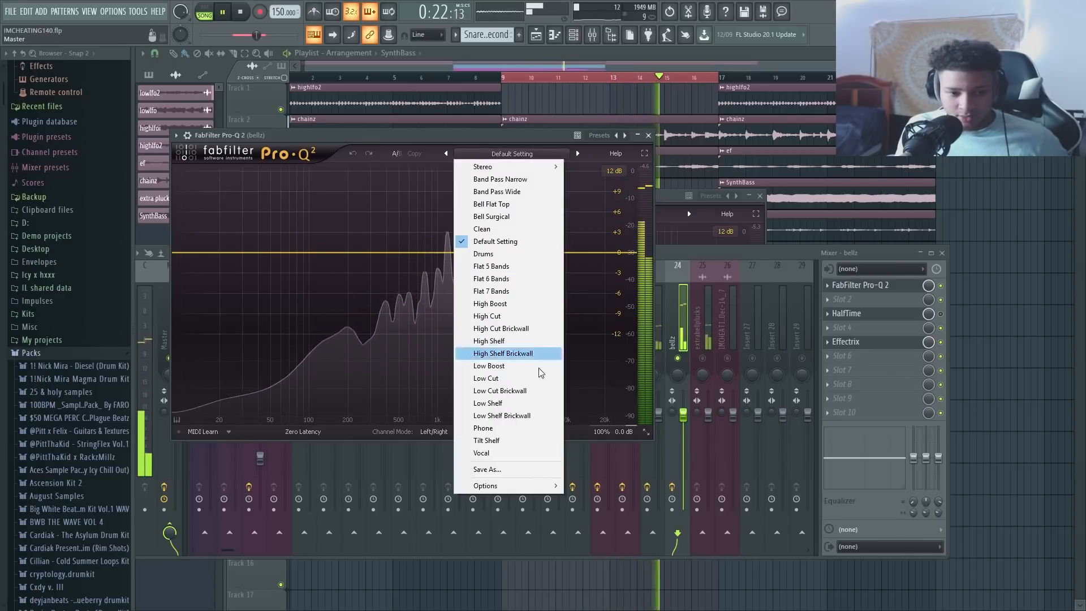
pyautogui.click(498, 352)
pyautogui.moveTo(270, 254); pyautogui.dragTo(372, 252)
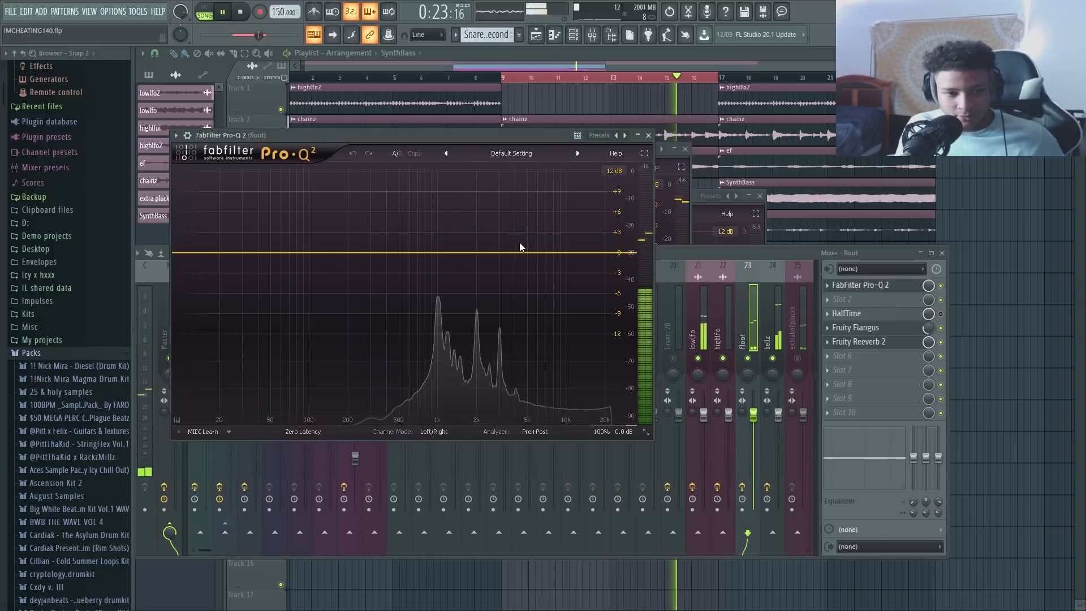
# - Add a bell band in floot's Pro-Q 2, cutting about 6.4 dB at 1400 Hz with a narrow Q of about 4.5
pyautogui.moveTo(512, 250); pyautogui.dragTo(462, 192)
pyautogui.moveTo(509, 376); pyautogui.dragTo(513, 330)
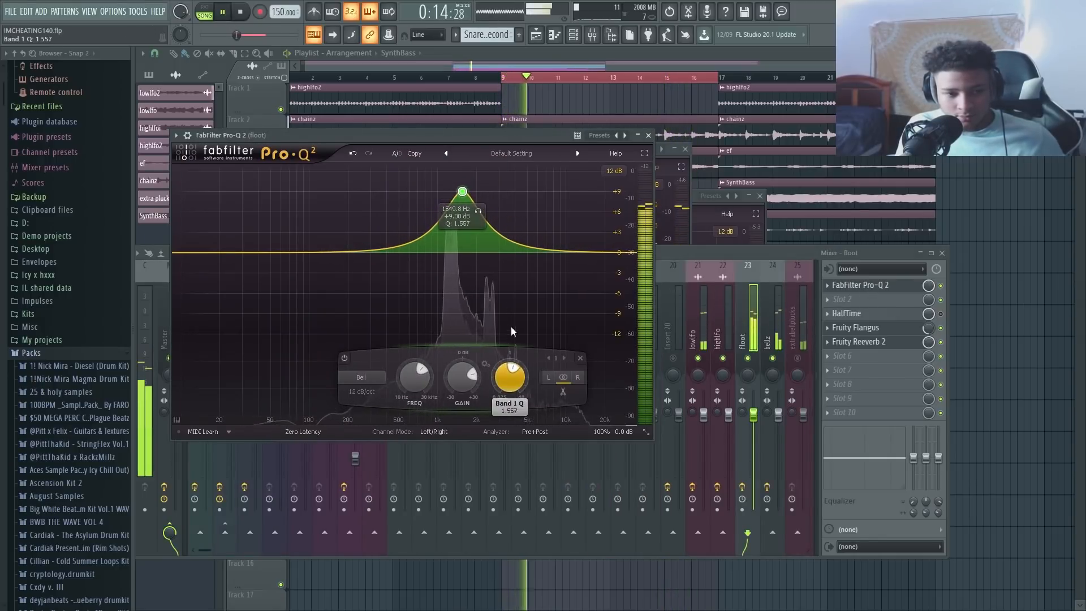
pyautogui.moveTo(466, 192); pyautogui.dragTo(460, 296)
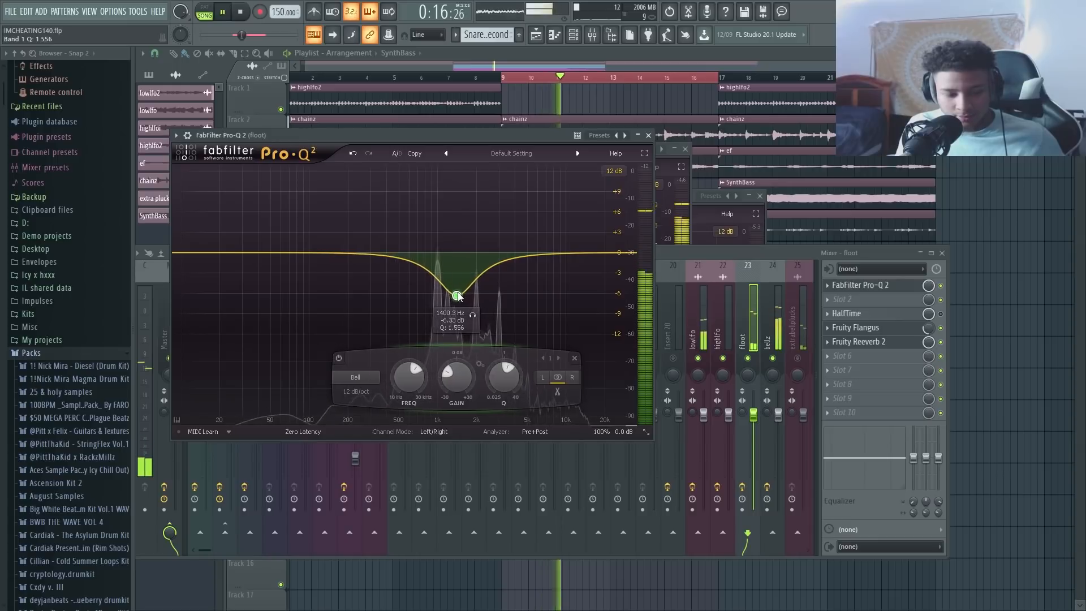
pyautogui.moveTo(503, 382); pyautogui.dragTo(509, 355)
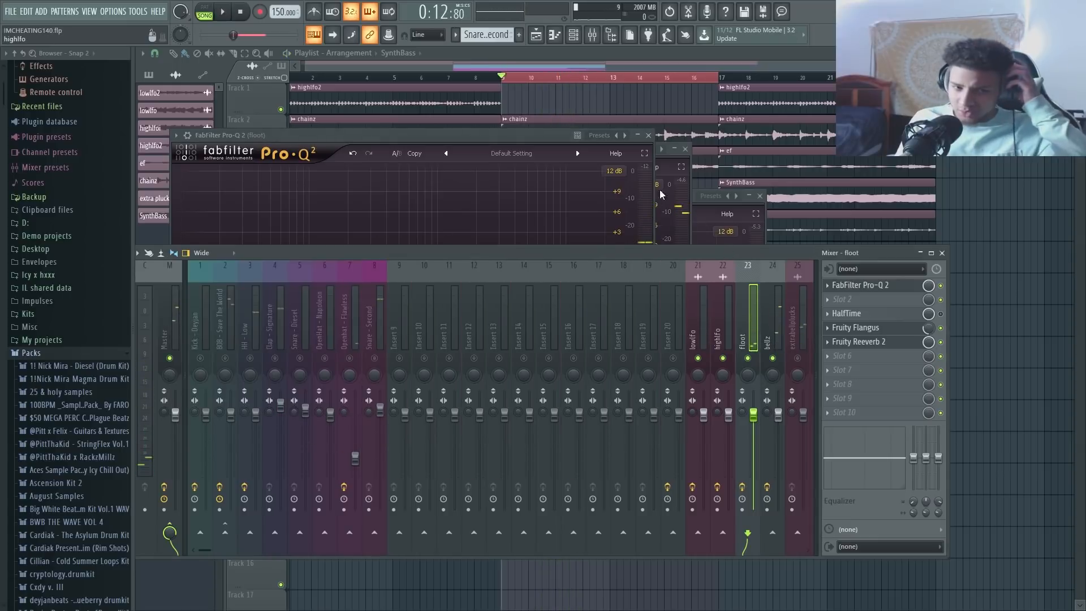
# - Ease floot's bell cut to about -2.2 dB at 1190 Hz while auditioning the song
pyautogui.click(534, 140)
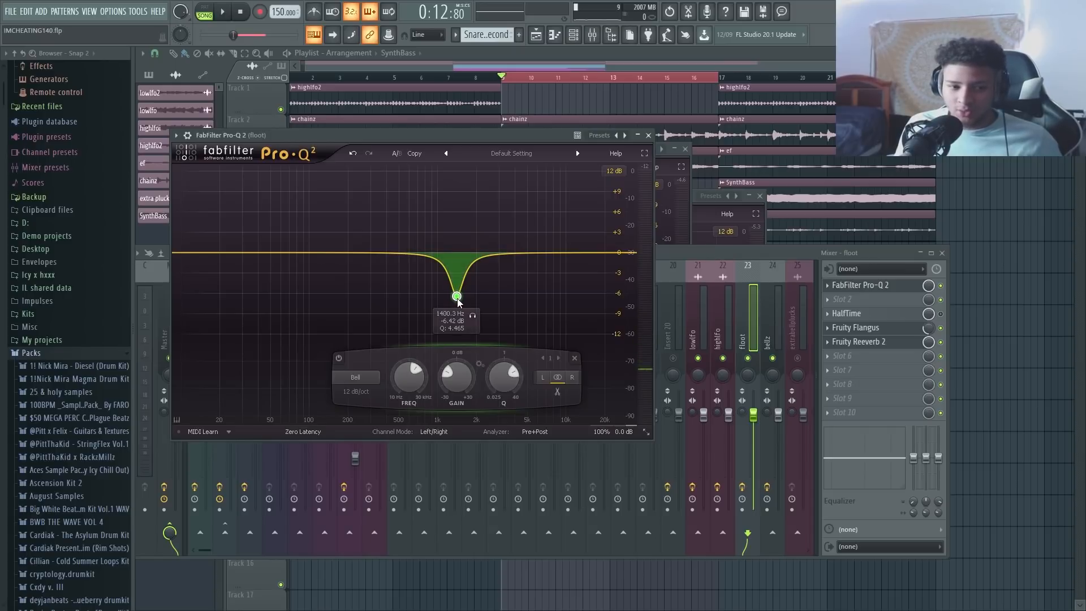
pyautogui.moveTo(457, 296)
pyautogui.mouseDown()
pyautogui.moveTo(514, 187)
pyautogui.moveTo(586, 122)
pyautogui.moveTo(314, 93)
pyautogui.moveTo(553, 94)
pyautogui.moveTo(433, 104)
pyautogui.moveTo(477, 127)
pyautogui.moveTo(443, 183)
pyautogui.moveTo(454, 277)
pyautogui.mouseUp()
pyautogui.press('space')
pyautogui.press('space')
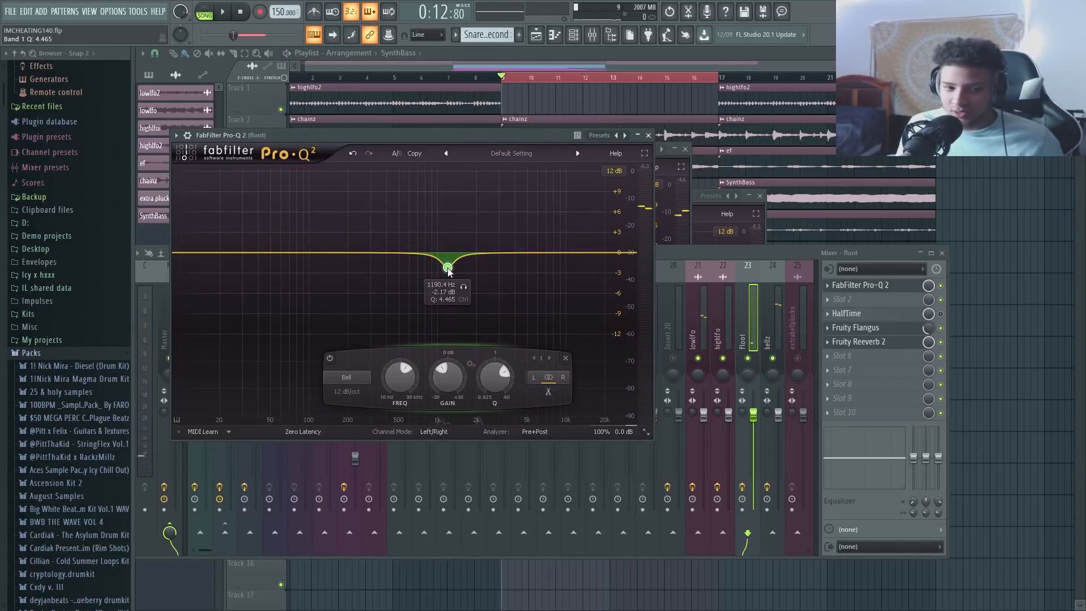
# - Load Pro-Q 2 on extrabellplucks with the Low Cut Brickwall preset, cutting below about 333 Hz and slightly boosting around 2 kHz
pyautogui.click(755, 346)
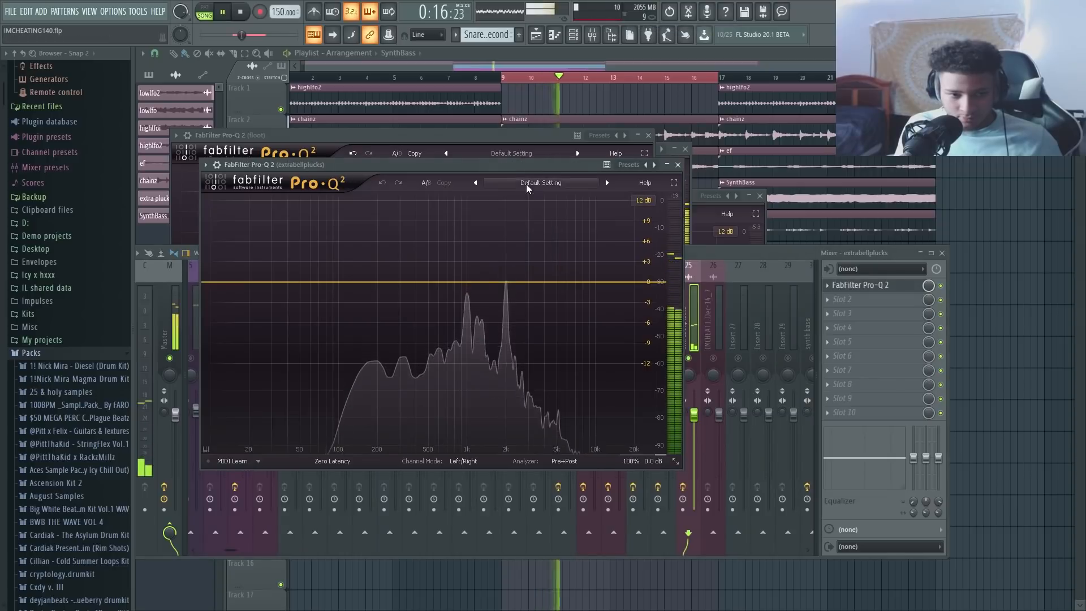
pyautogui.click(526, 183)
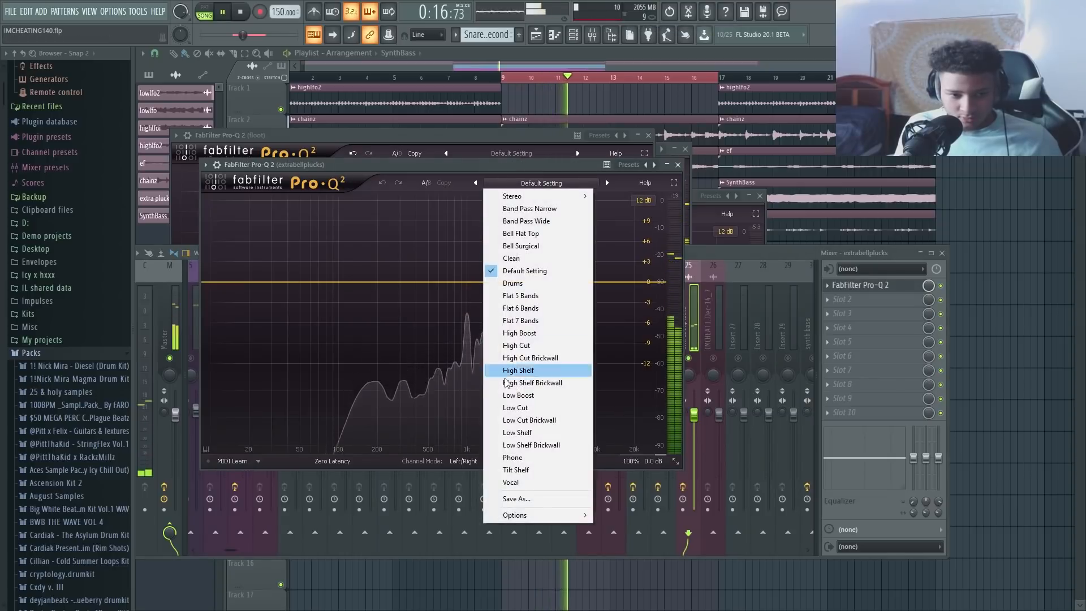
pyautogui.click(522, 421)
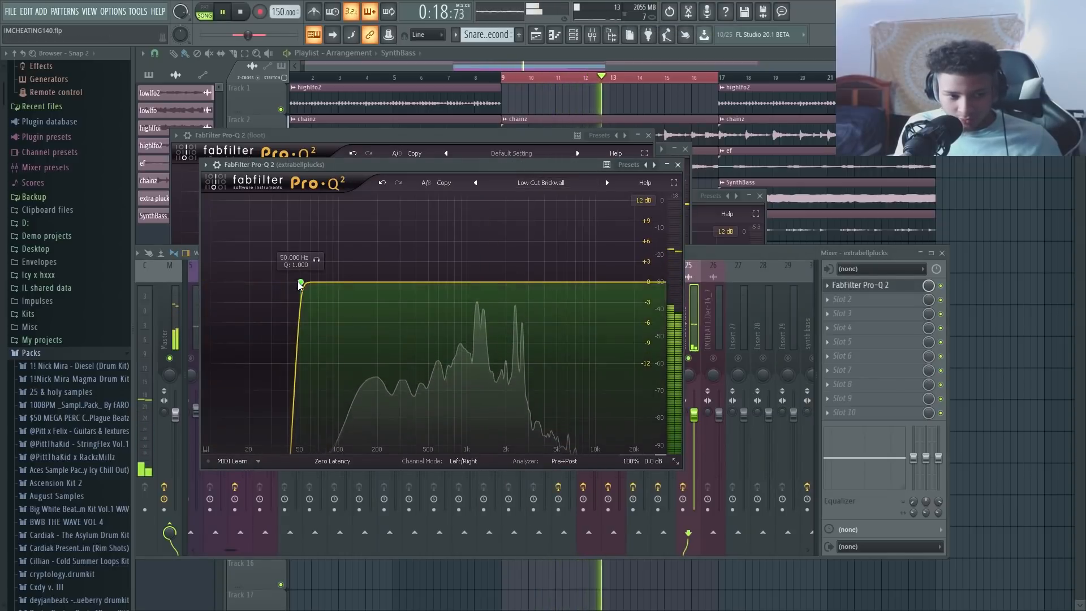
pyautogui.moveTo(303, 281); pyautogui.dragTo(400, 280)
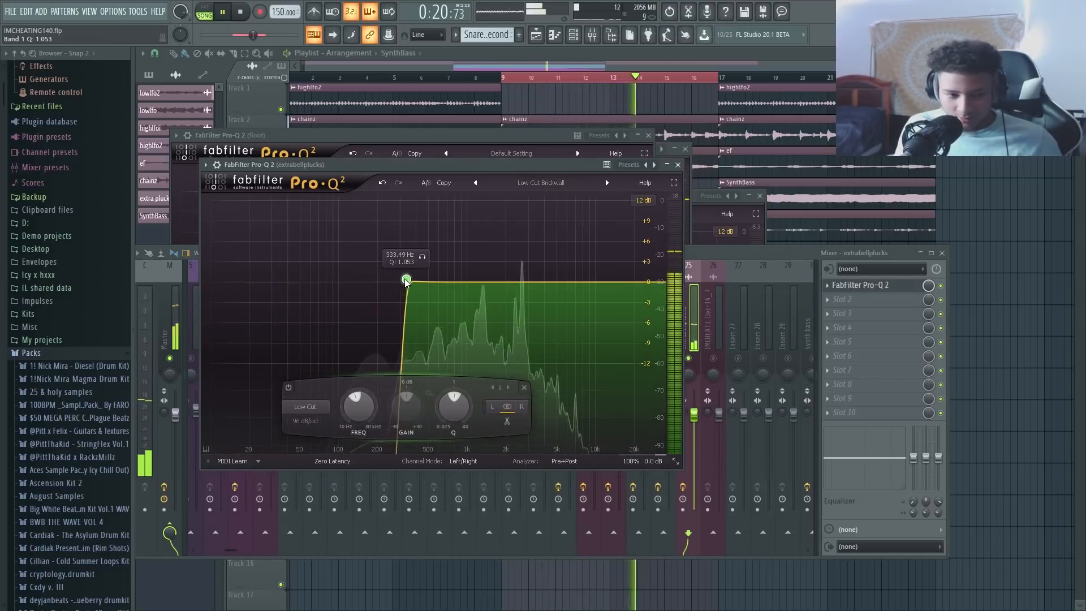
pyautogui.moveTo(502, 282)
pyautogui.mouseDown()
pyautogui.moveTo(521, 273)
pyautogui.moveTo(508, 278)
pyautogui.mouseUp()
# - Return to the mixer and unsolo the melody tracks so every mixer track plays
pyautogui.click(726, 308)
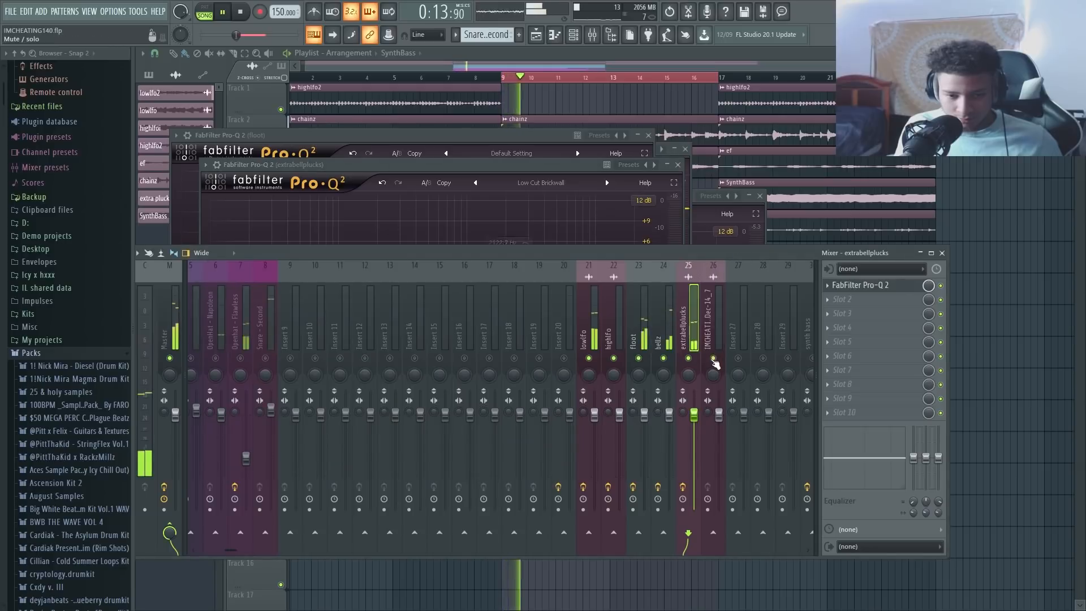
pyautogui.rightClick(571, 354)
pyautogui.rightClick(571, 354)
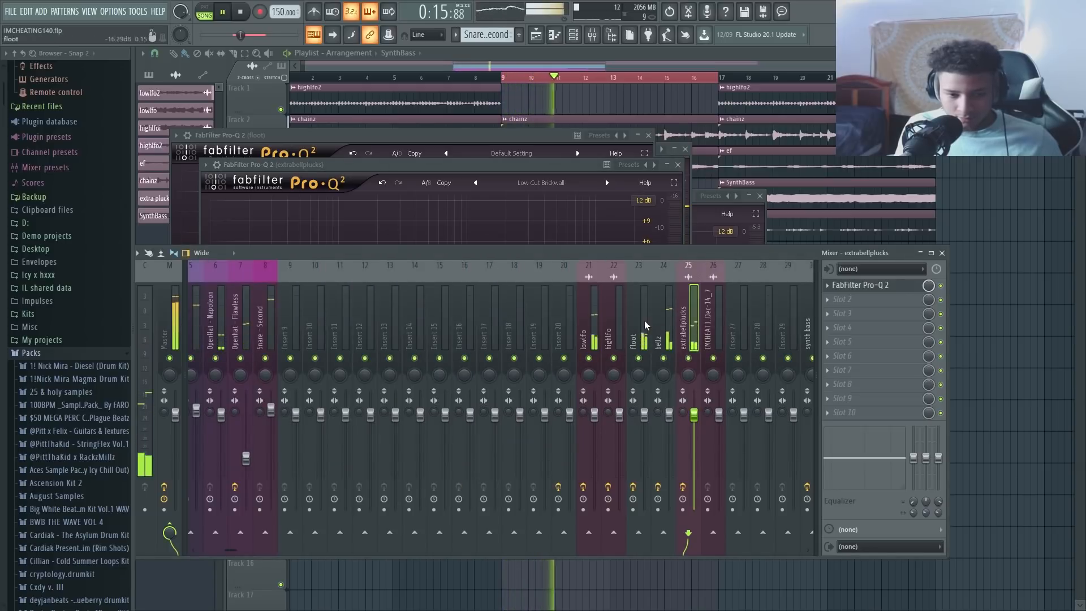
# - Lower the 808 - Save The World fader to about -2 dB, replaying the song to fine-tune it
pyautogui.moveTo(242, 553); pyautogui.dragTo(147, 550)
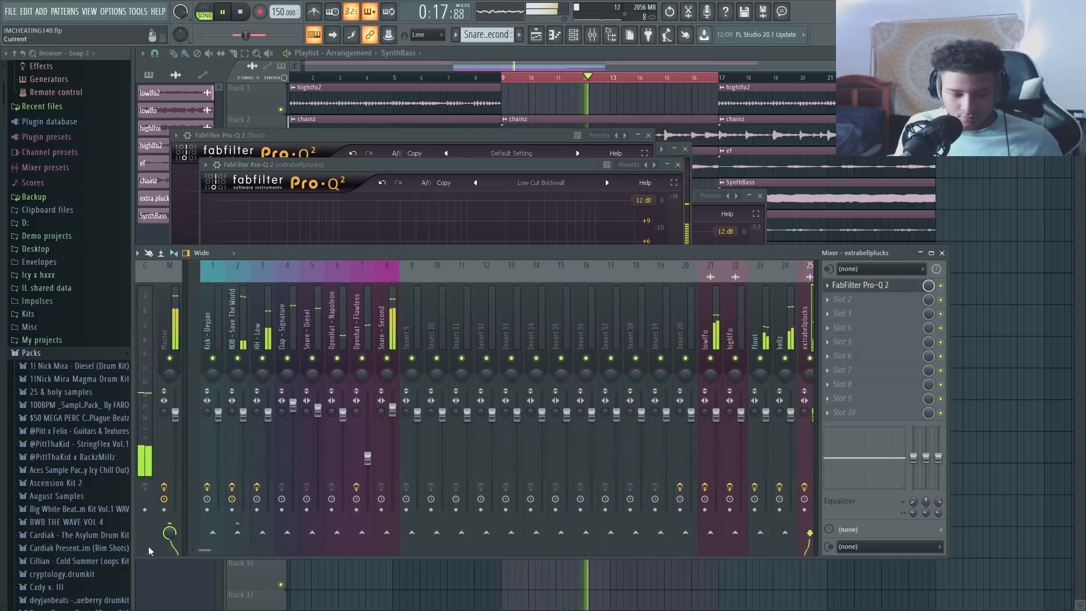
pyautogui.moveTo(231, 415); pyautogui.dragTo(230, 420)
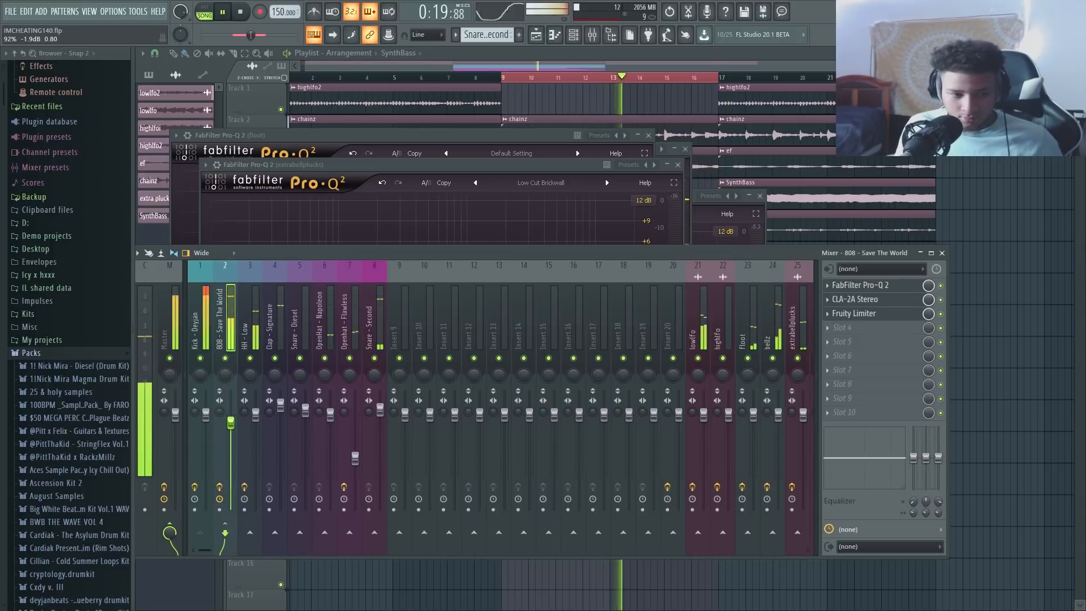
pyautogui.press('space')
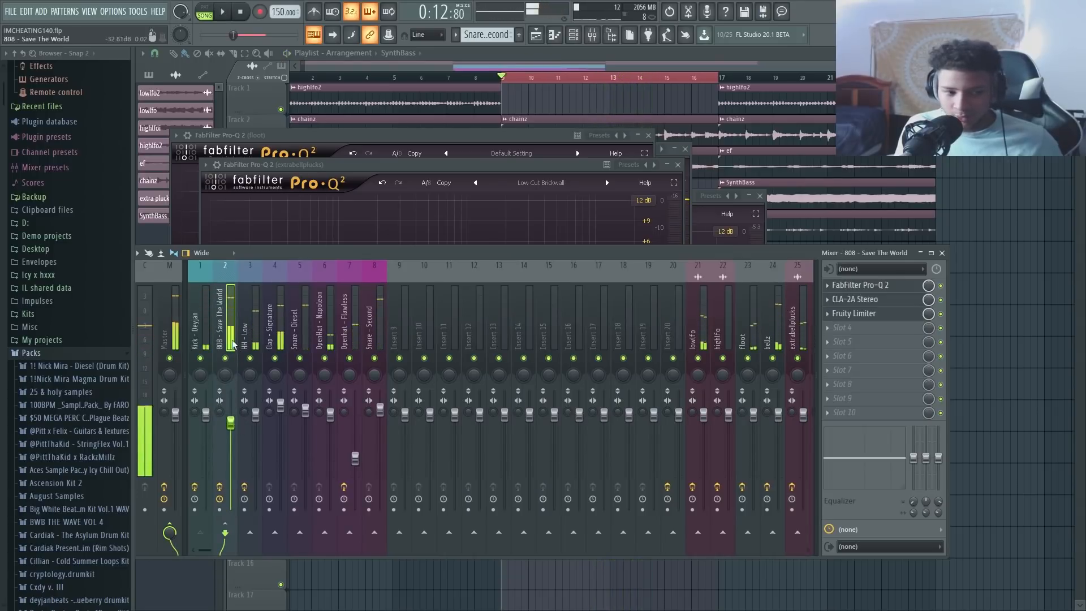
pyautogui.press('space')
pyautogui.moveTo(233, 423); pyautogui.dragTo(234, 425)
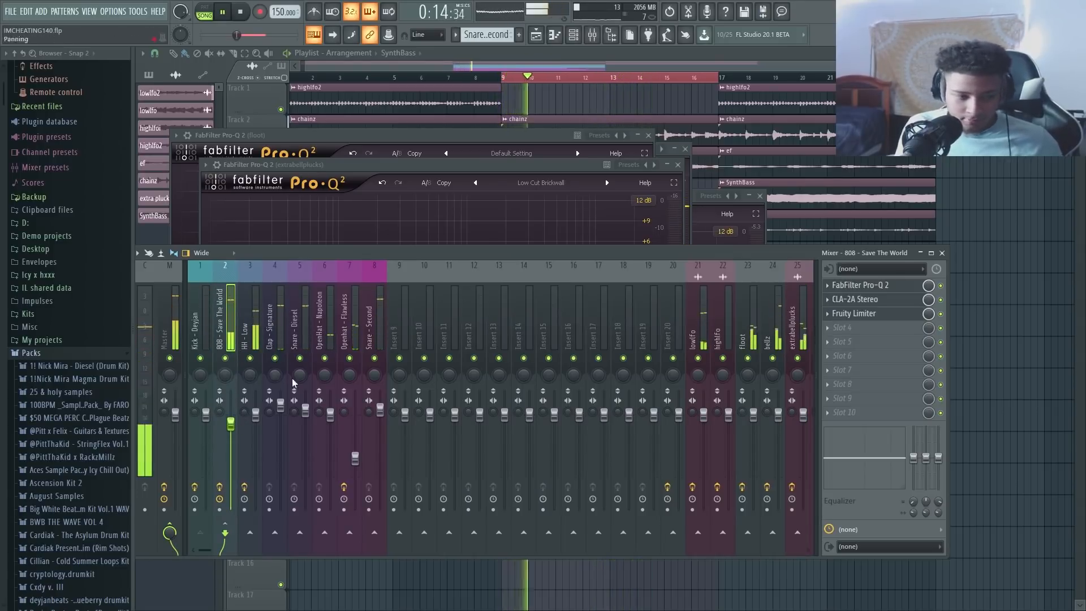
# - Lower the Openhat - Flawless fader slightly, raise Snare - Second slightly and reselect the 808 track
pyautogui.click(355, 459)
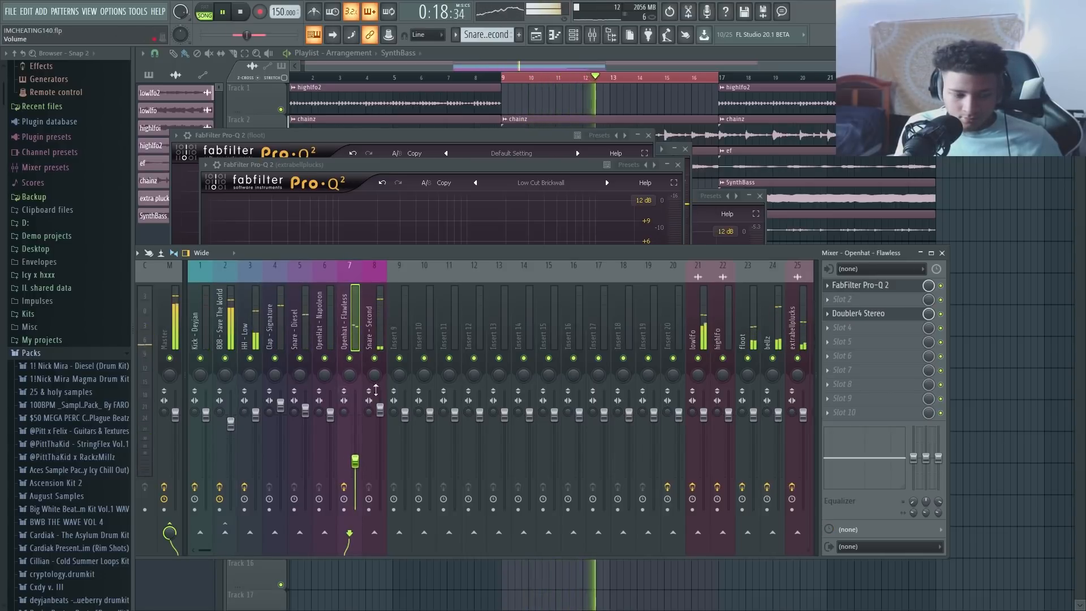
pyautogui.moveTo(381, 411); pyautogui.dragTo(380, 409)
pyautogui.click(225, 320)
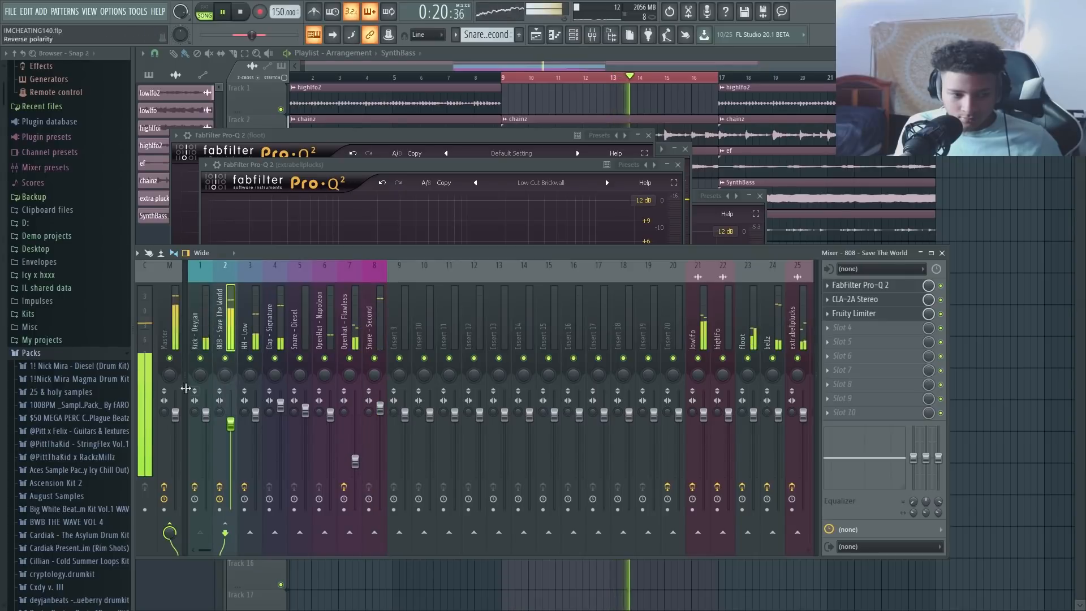
# - Check the melody tracks in the mixer, select bellz, and return to the playlist with its time selection cleared
pyautogui.moveTo(212, 550); pyautogui.dragTo(300, 546)
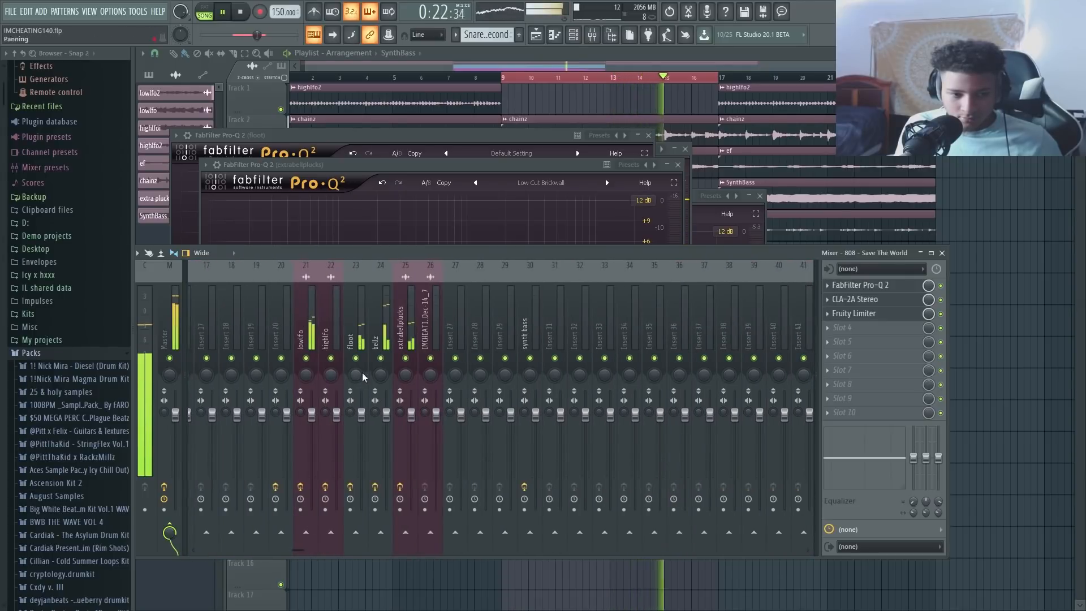
pyautogui.click(413, 325)
pyautogui.click(379, 326)
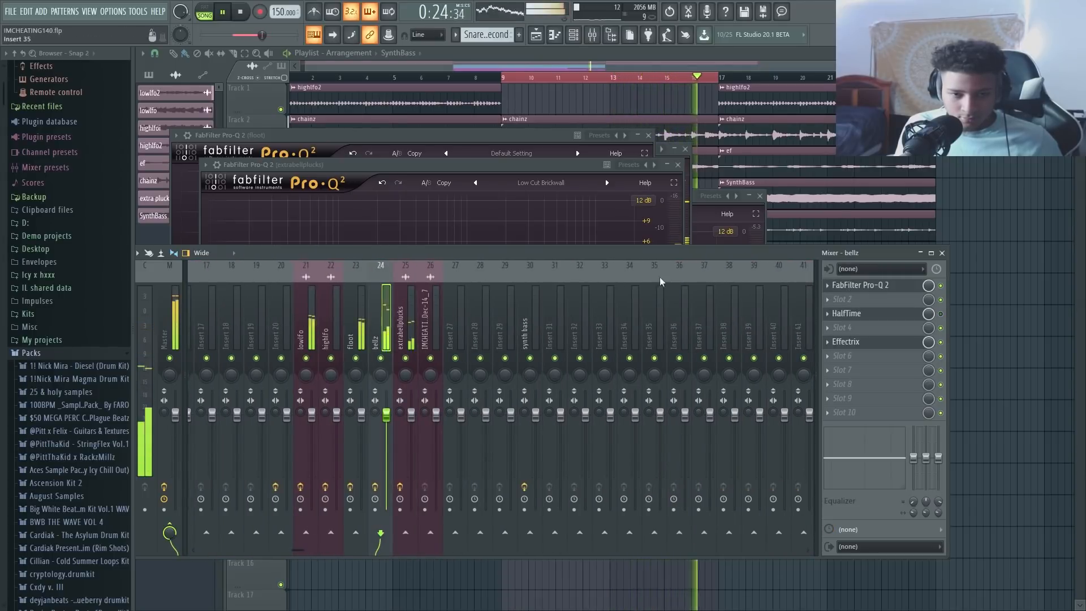
pyautogui.rightClick(1005, 248)
pyautogui.hotkey('ctrl', 'd')
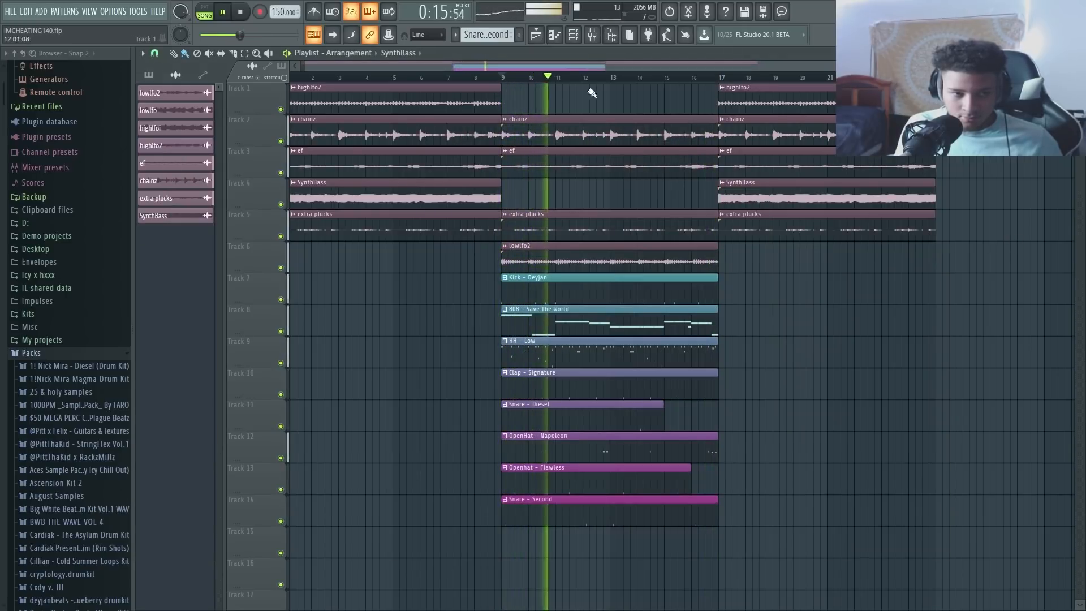
# - Select bars 17 to 25 in the playlist as the range to loop
pyautogui.press('space')
pyautogui.moveTo(719, 79); pyautogui.dragTo(936, 81)
pyautogui.press('space')
pyautogui.press('space')
pyautogui.scroll(3, 739, 82)
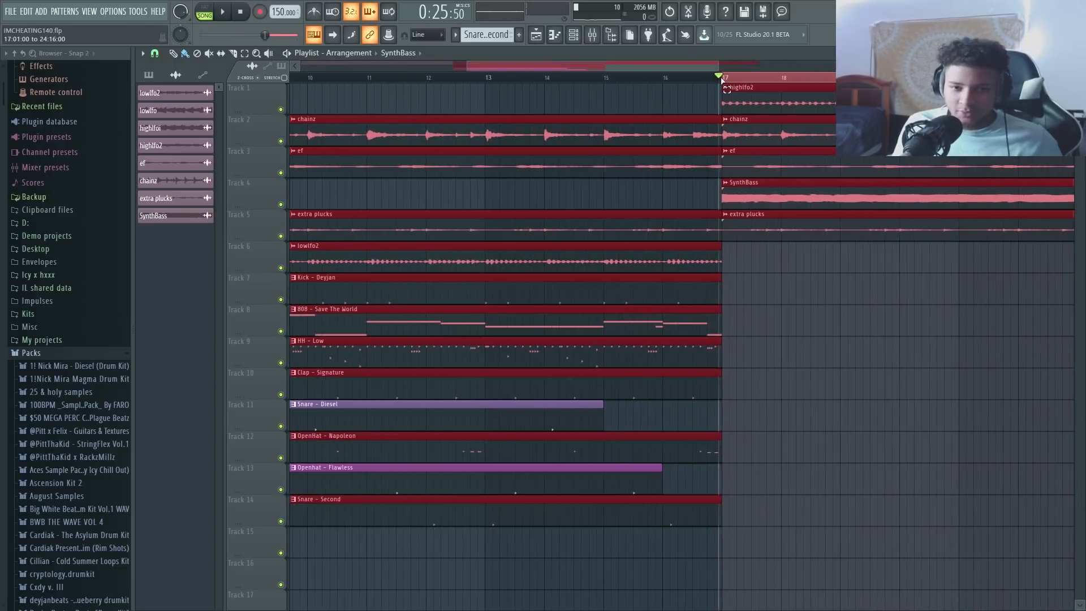
pyautogui.click(724, 81)
pyautogui.scroll(-3, 741, 170)
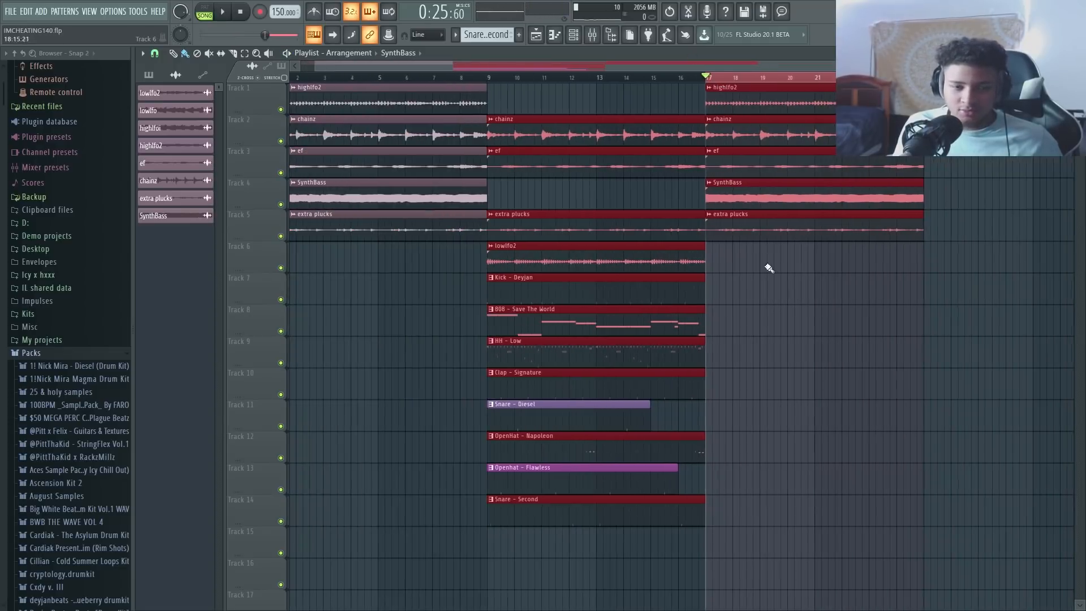
pyautogui.keyDown('ctrl'); pyautogui.click(933, 318); pyautogui.keyUp('ctrl')
pyautogui.scroll(5, 880, 332)
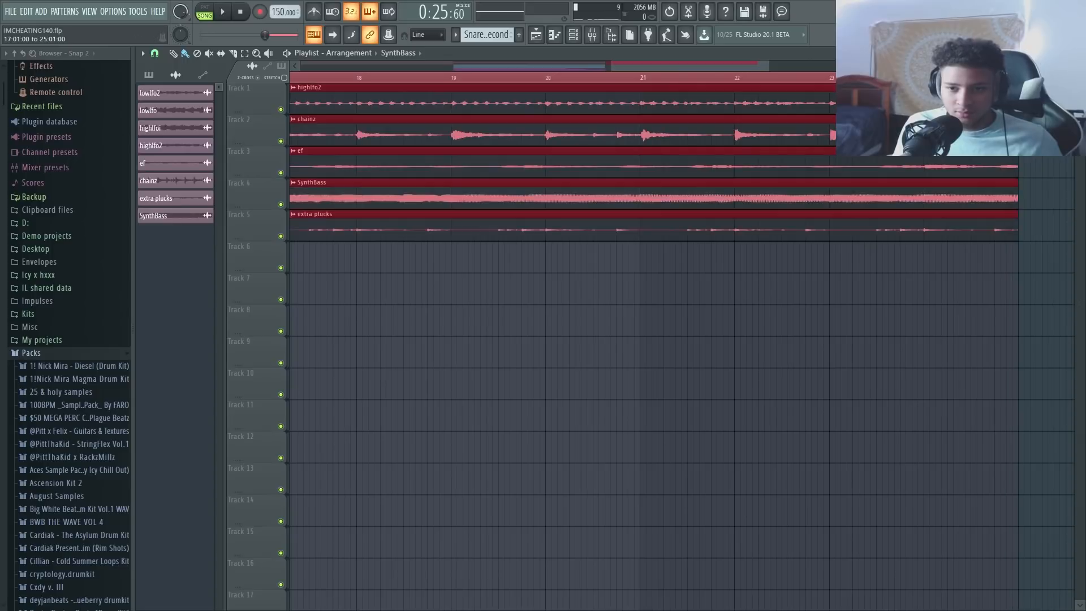
# - Play the selected section and load FabFilter Pro-Q 2 in the first effect slot of the synth bass mixer track
pyautogui.press('space')
pyautogui.scroll(-3, 817, 307)
pyautogui.press('F9')
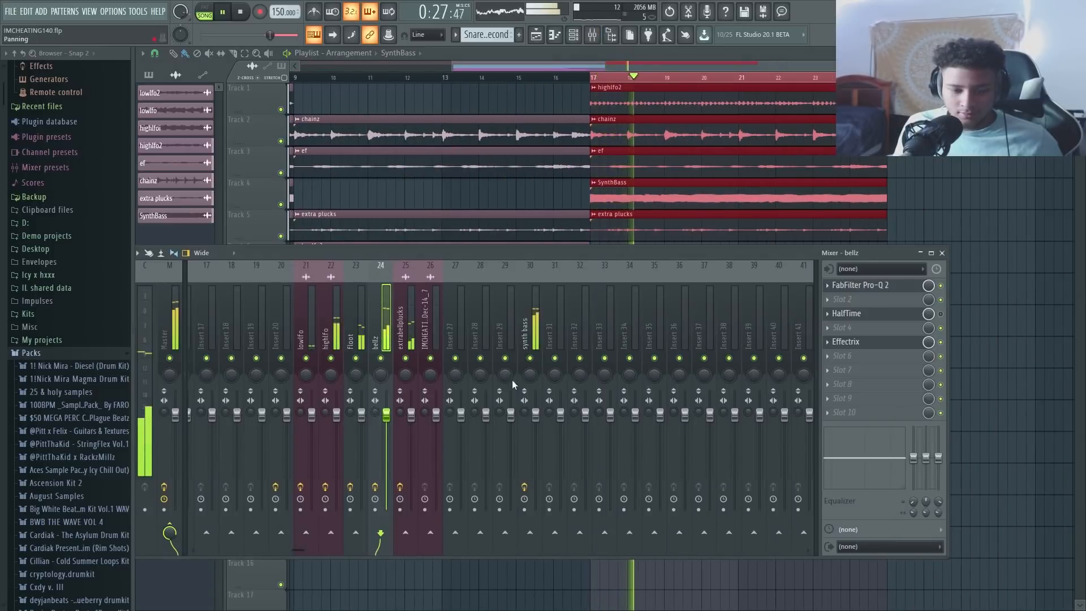
pyautogui.click(526, 334)
pyautogui.click(871, 285)
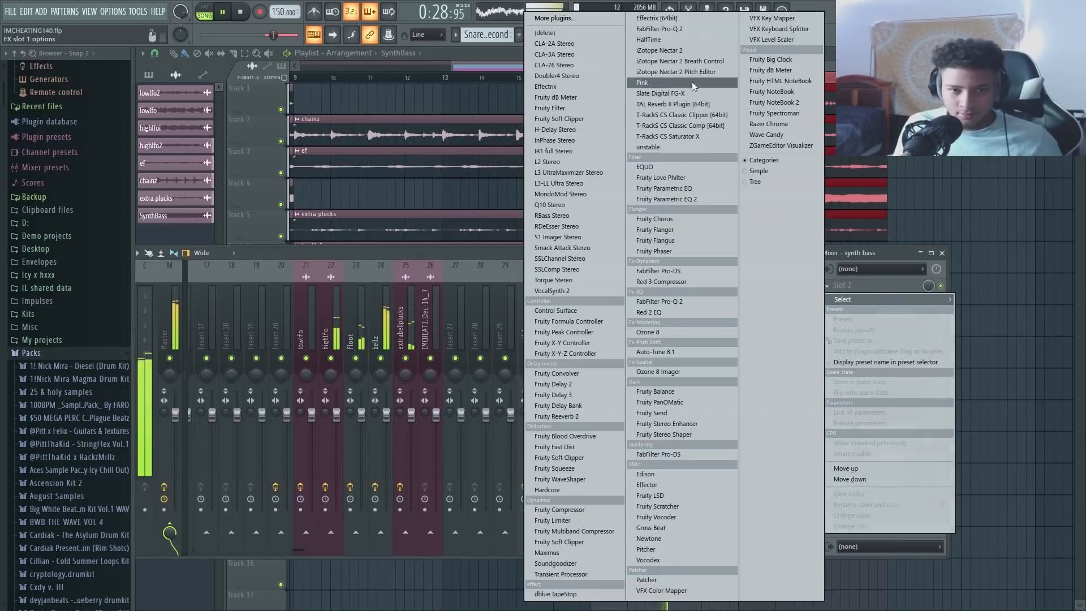
pyautogui.click(673, 29)
pyautogui.press('space')
# - Add CLA-2A Stereo in the second effect slot of synth bass, set Analog to off and play the section
pyautogui.click(871, 304)
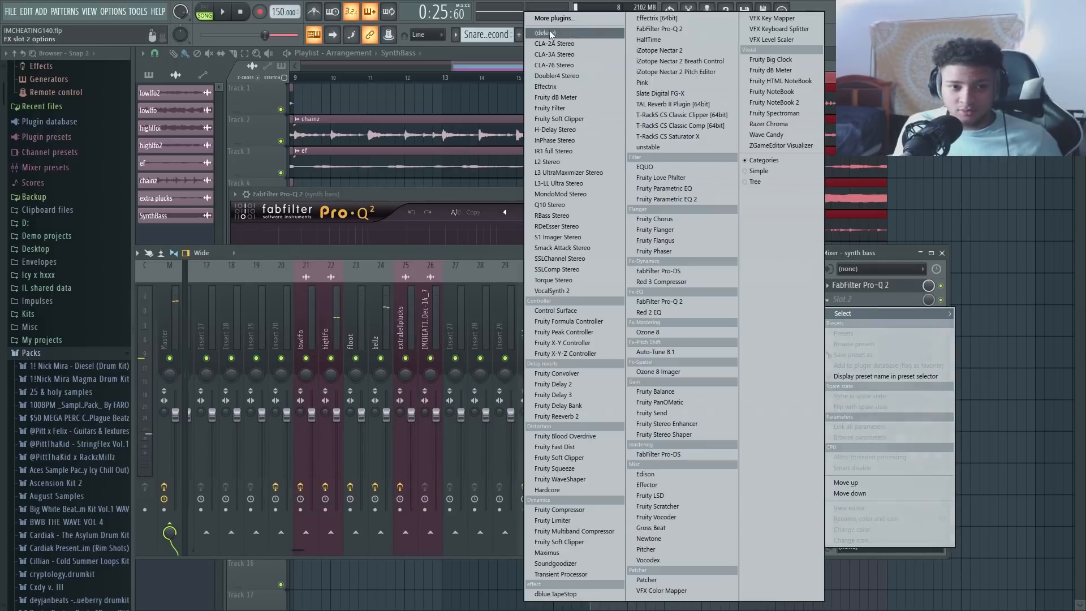
pyautogui.click(574, 47)
pyautogui.click(454, 357)
pyautogui.press('space')
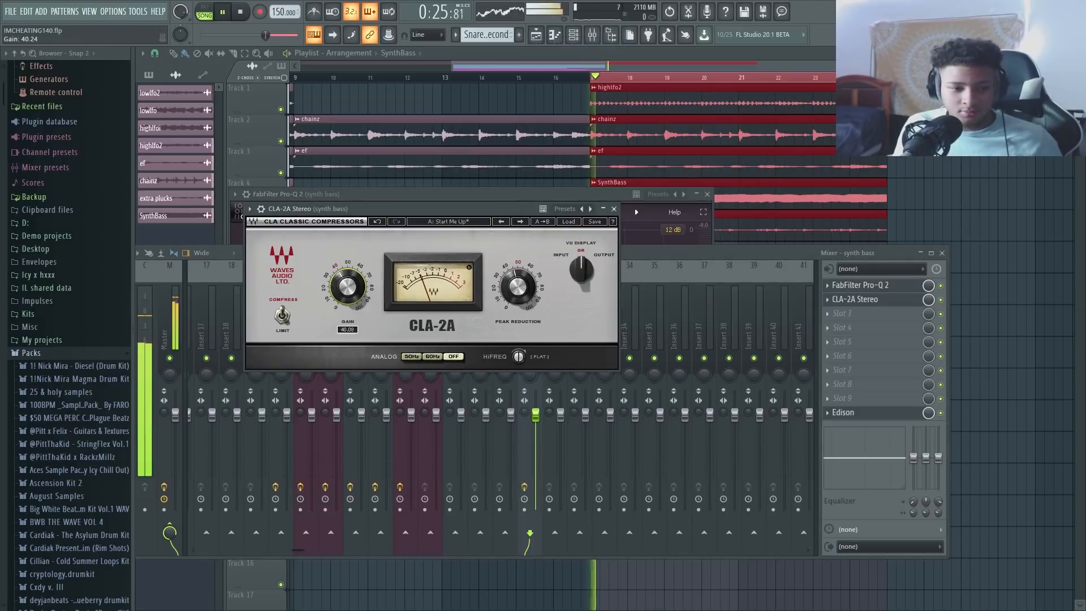
pyautogui.press('space')
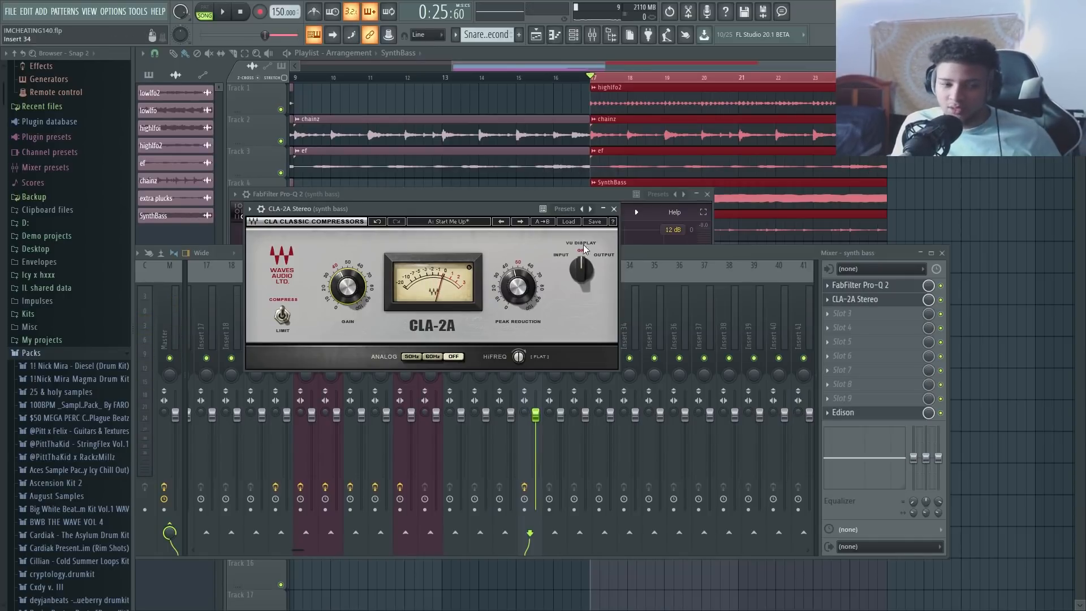
# - Move the CLA-2A window aside, audition the compressed synth bass and return to the mixer
pyautogui.moveTo(393, 213); pyautogui.dragTo(412, 215)
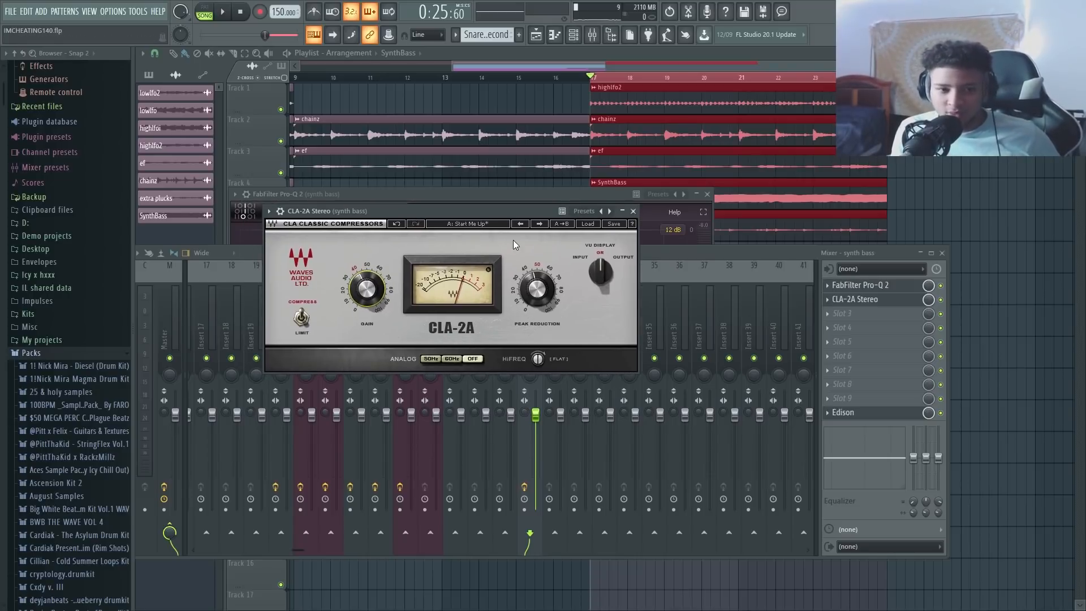
pyautogui.moveTo(462, 209); pyautogui.dragTo(524, 250)
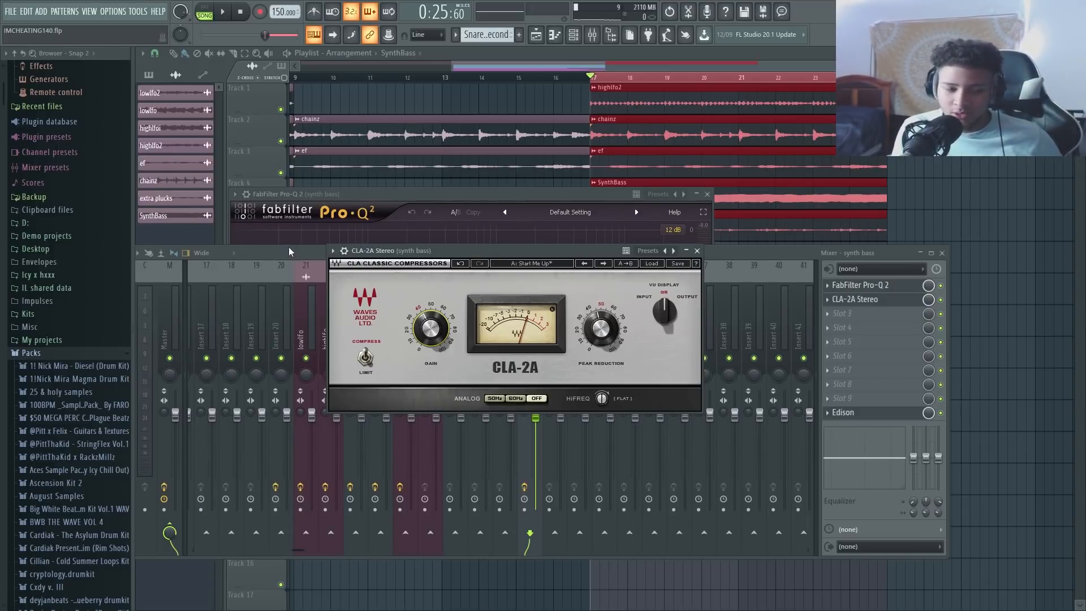
pyautogui.press('space')
pyautogui.press('space')
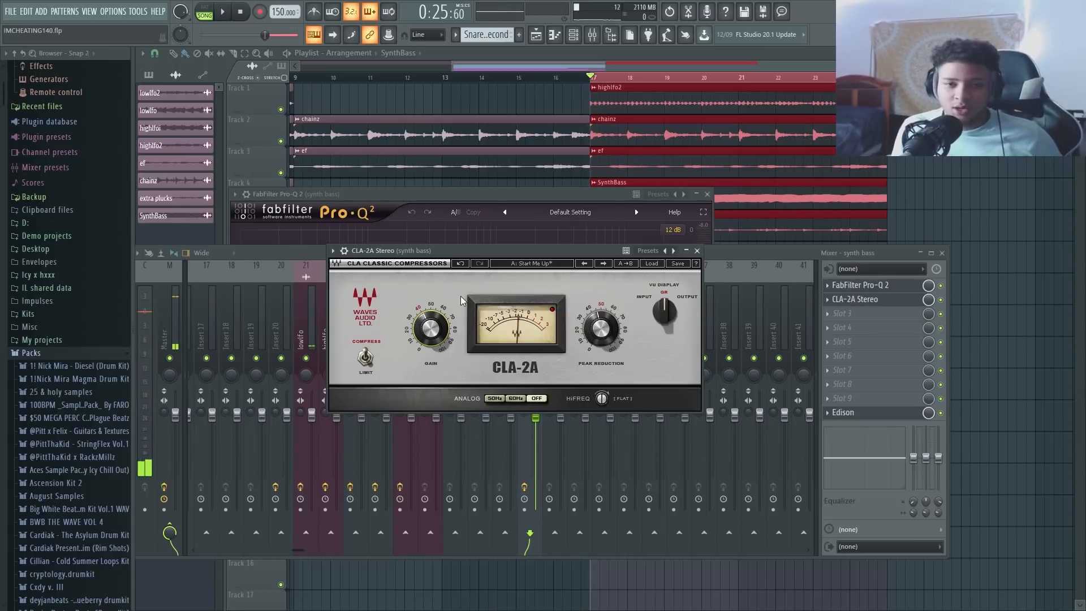
pyautogui.click(780, 252)
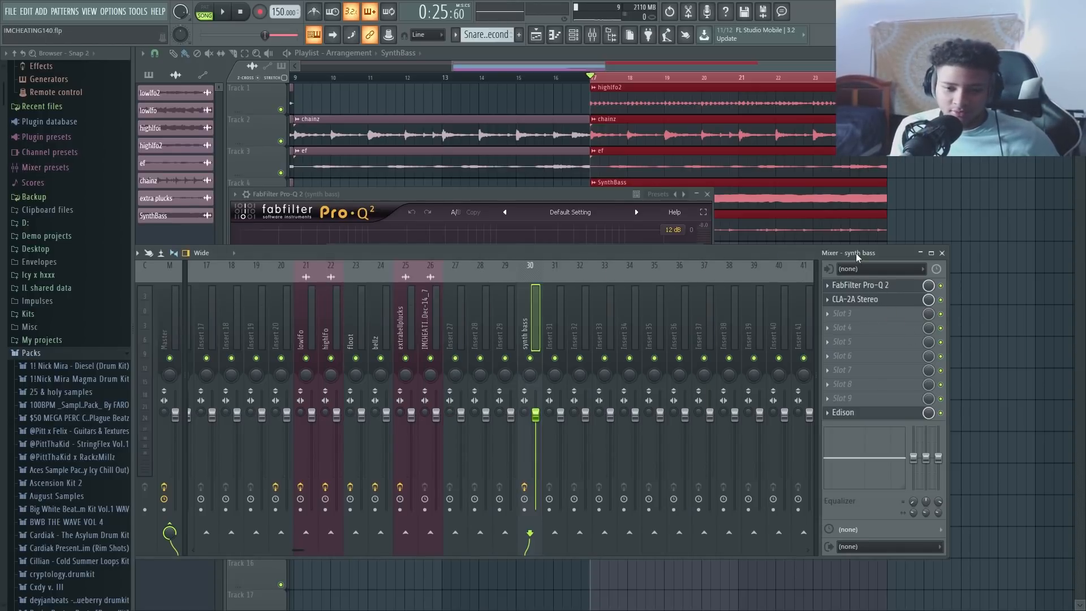
pyautogui.press('space')
pyautogui.click(839, 314)
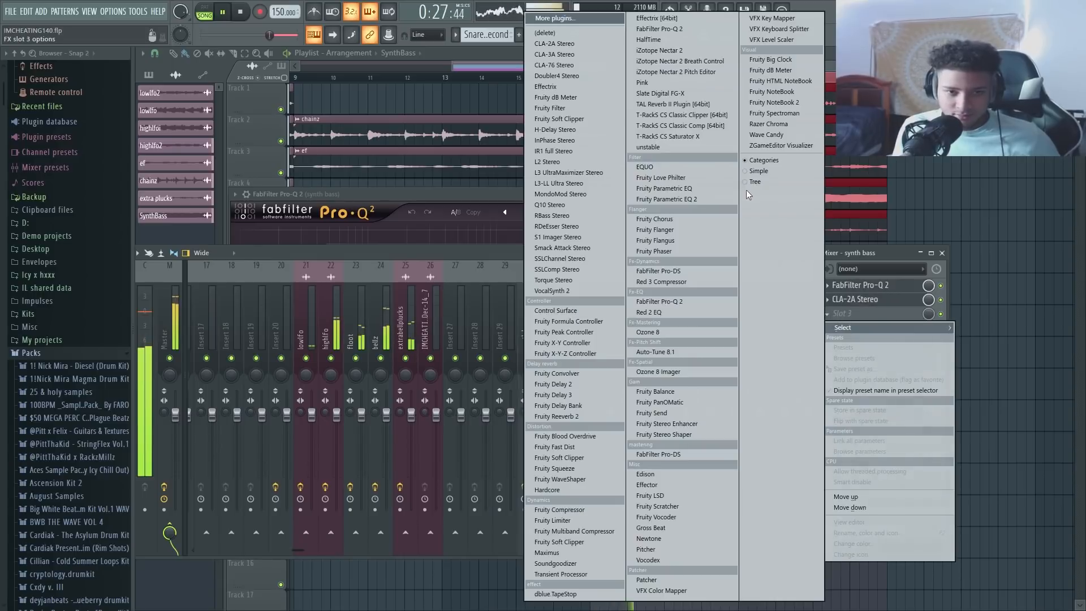
pyautogui.click(905, 260)
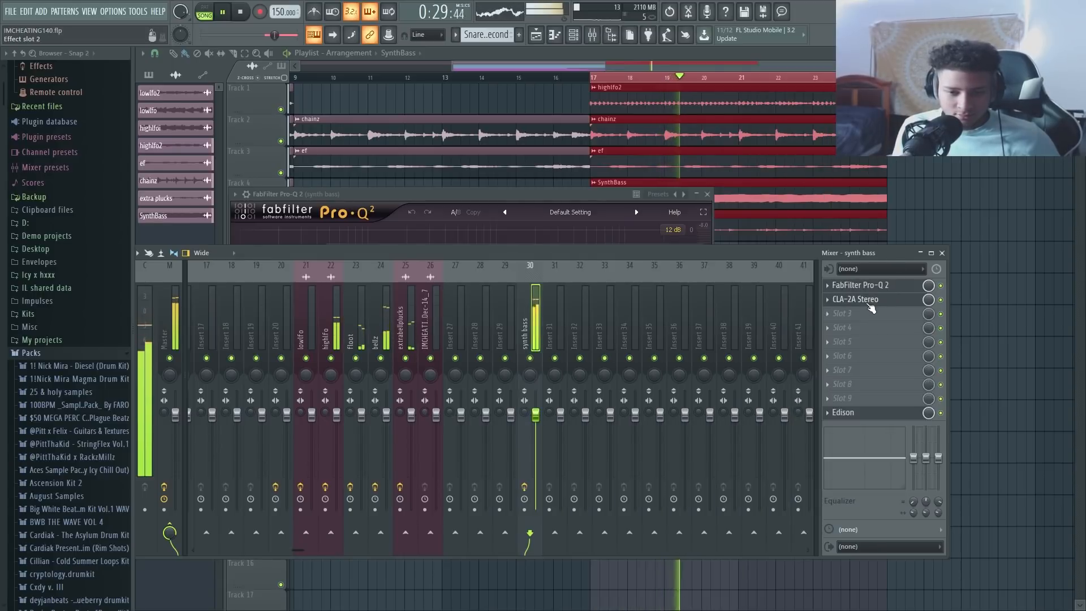
pyautogui.click(857, 311)
pyautogui.click(868, 306)
pyautogui.click(867, 305)
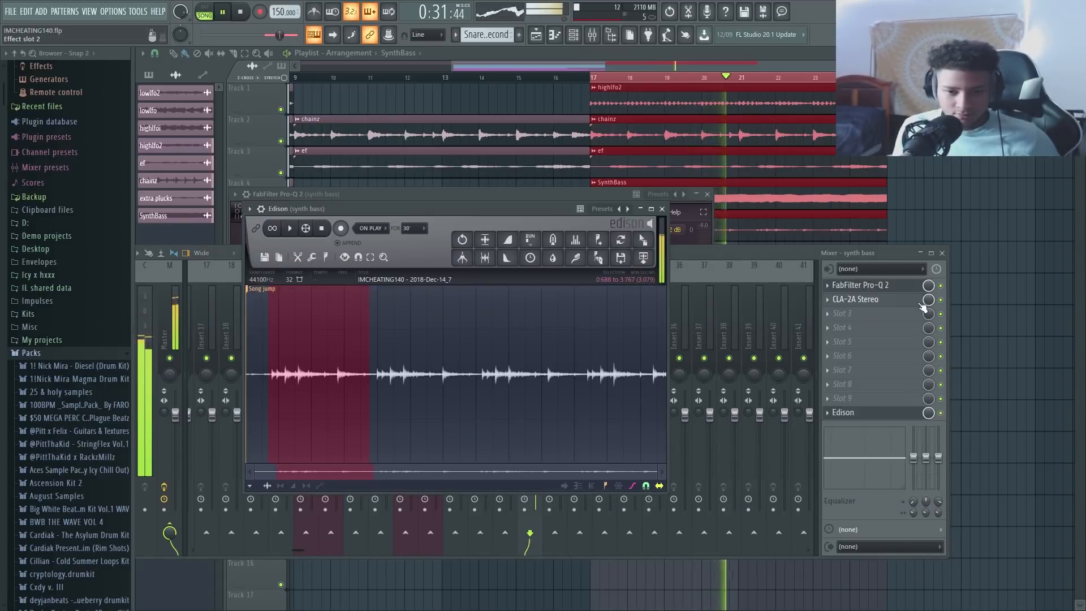
# - Cut about 2.75 dB around 121 Hz in the synth bass Pro-Q 2 and lower the track fader to about -1.9 dB
pyautogui.click(863, 285)
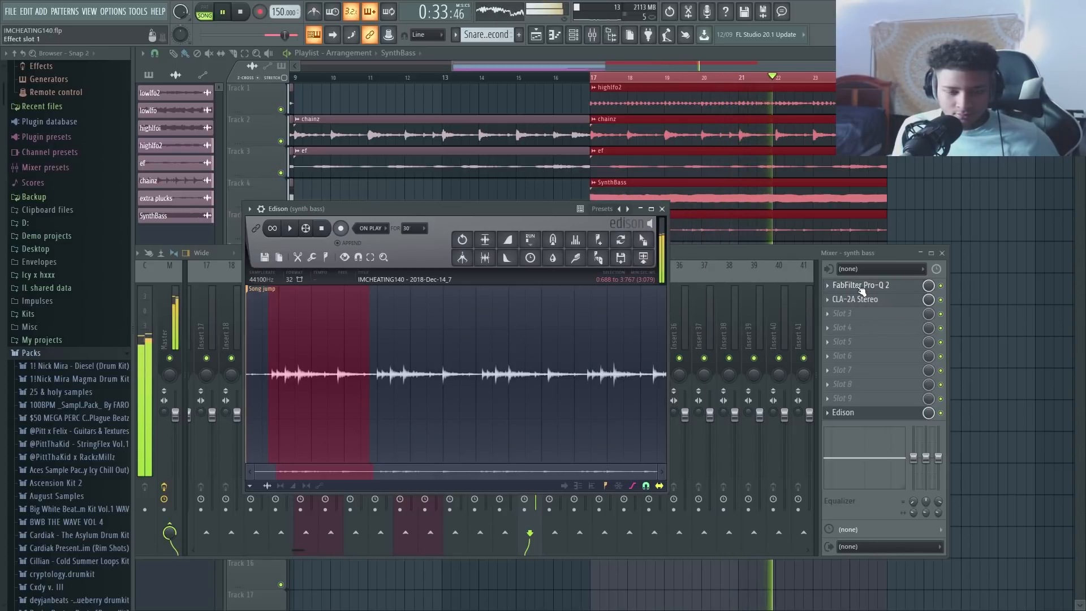
pyautogui.moveTo(330, 311); pyautogui.dragTo(378, 334)
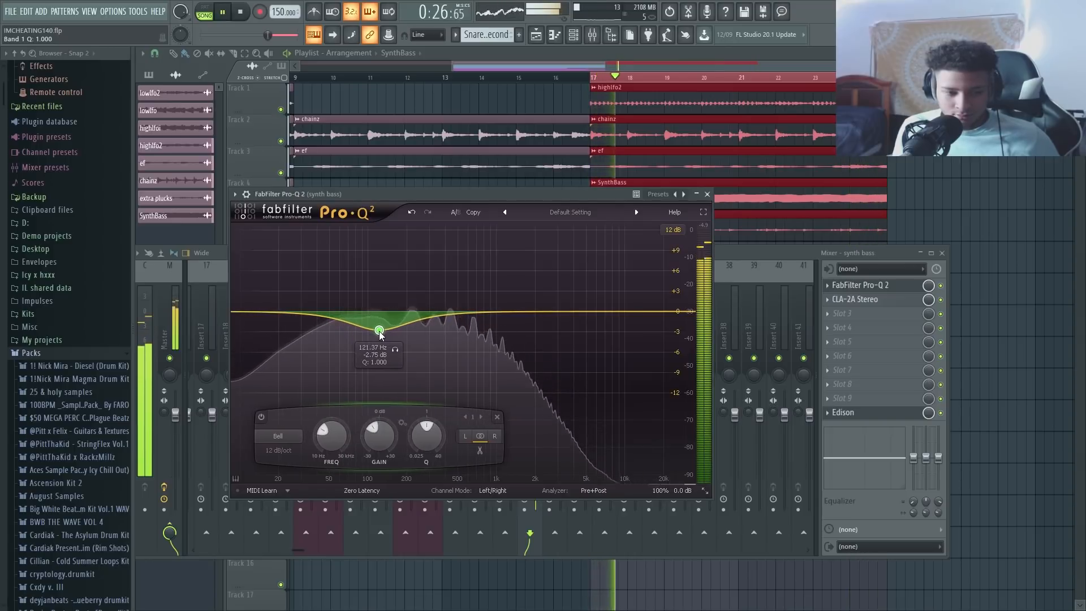
pyautogui.click(799, 308)
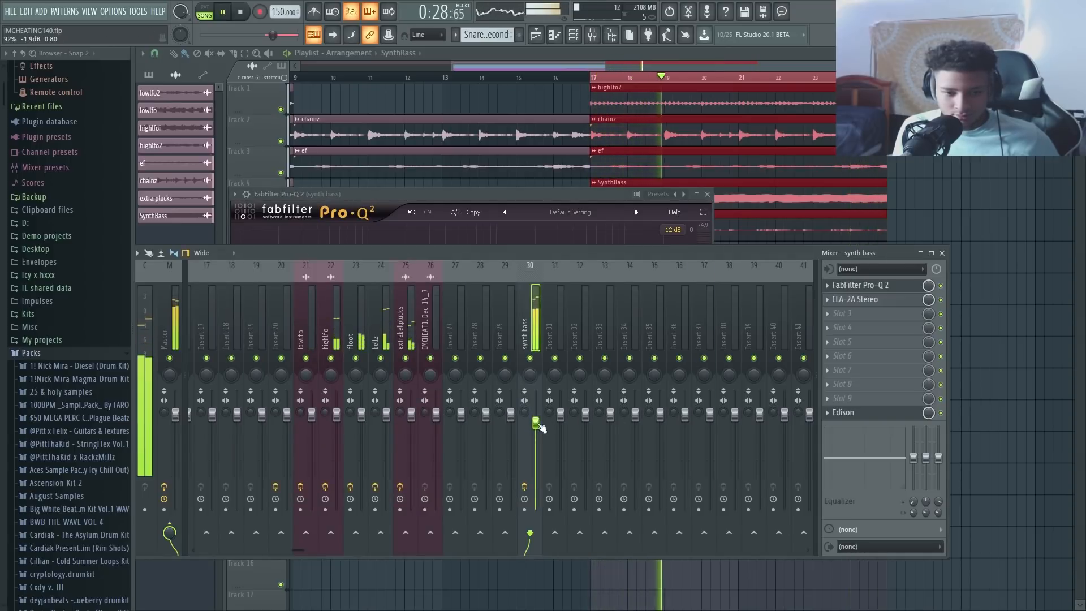
# - Try Doubler4 Stereo with the Doubler4Voices preset in the third effect slot of synth bass
pyautogui.click(842, 313)
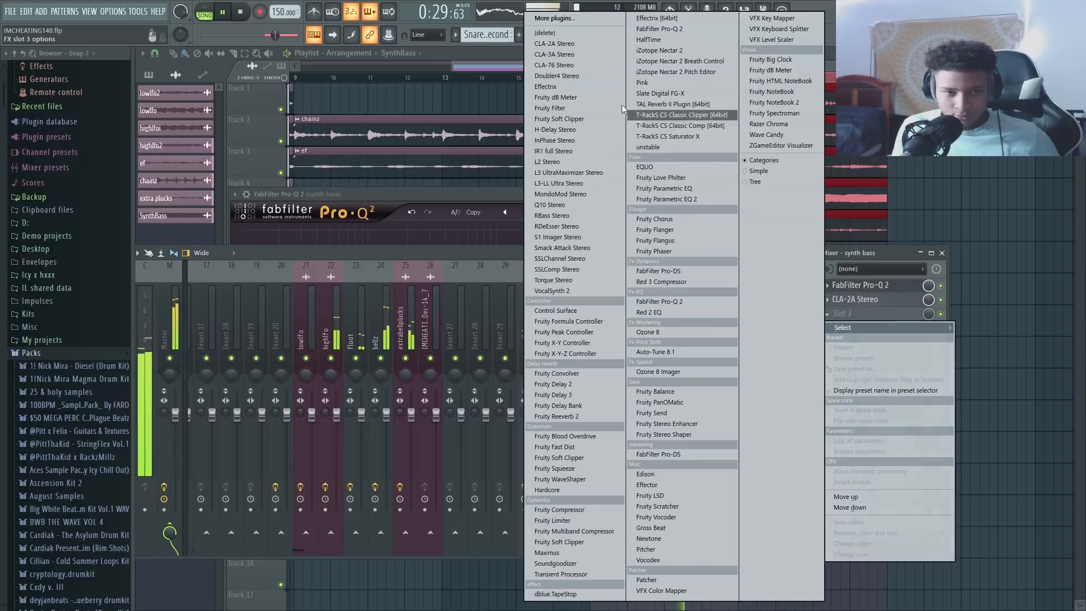
pyautogui.click(602, 76)
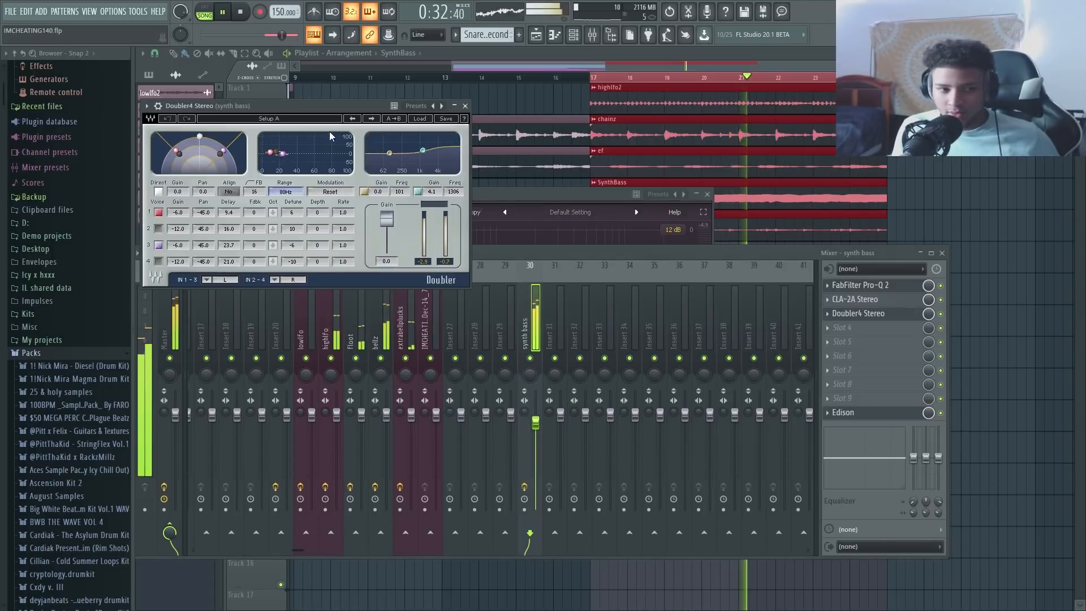
pyautogui.click(421, 119)
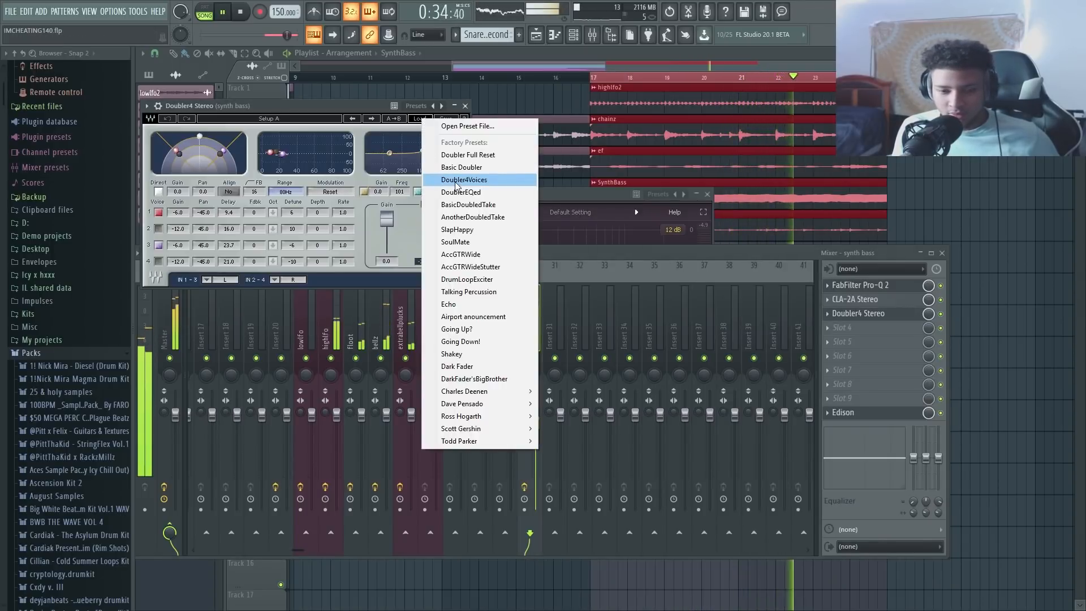
pyautogui.click(460, 180)
# - Delete Doubler4 Stereo from the synth bass effect chain and return to the mixer
pyautogui.click(836, 313)
pyautogui.moveTo(837, 328)
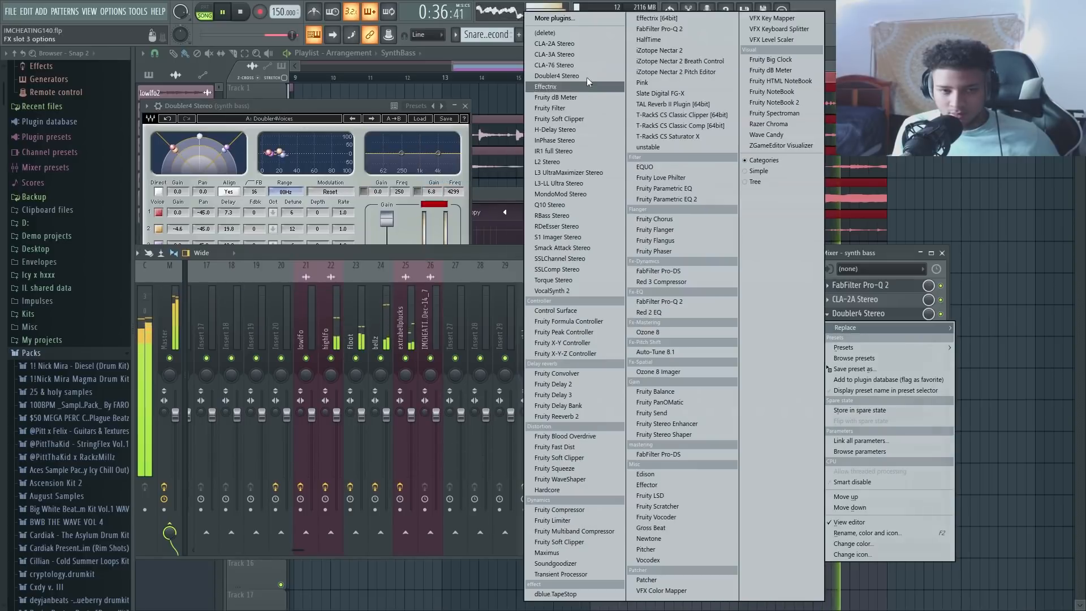
pyautogui.click(554, 34)
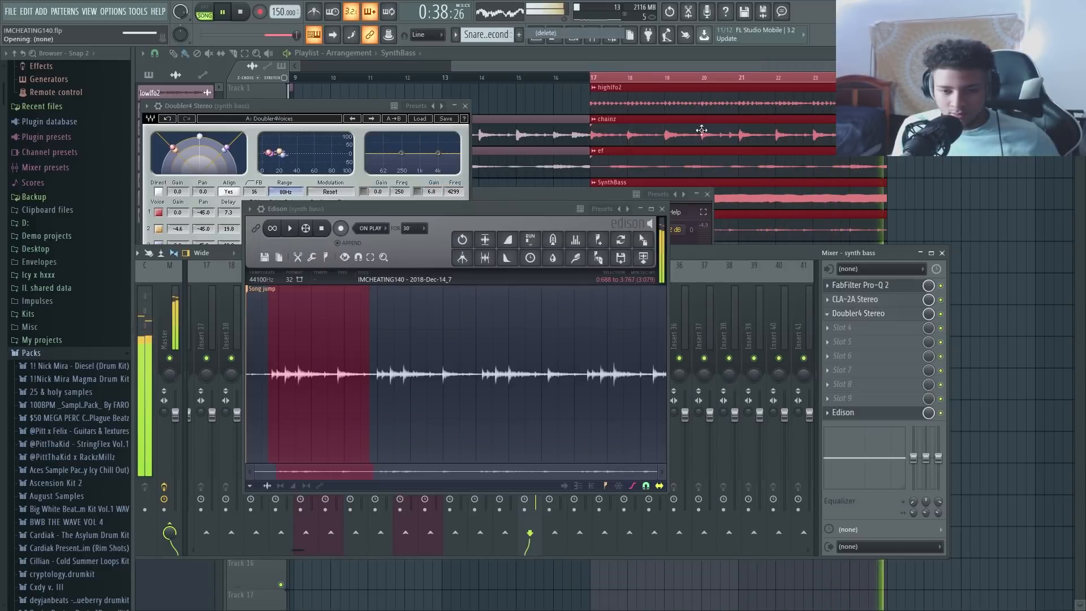
pyautogui.click(853, 251)
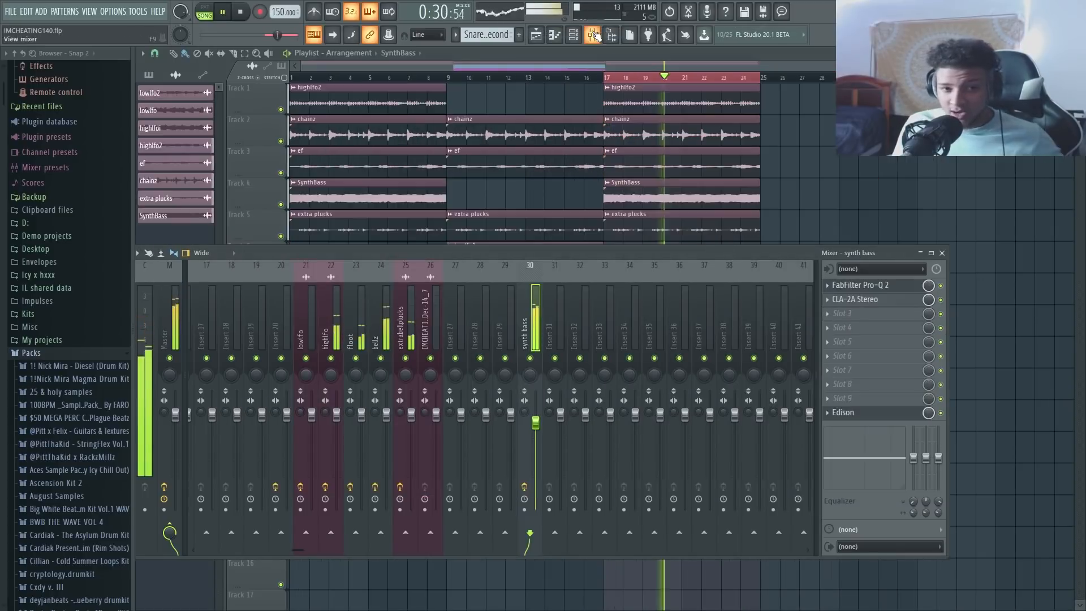
# - Review the arrangement in the playlist and audition the mix from bar 9 with the mixer open
pyautogui.press('space')
pyautogui.press('F9')
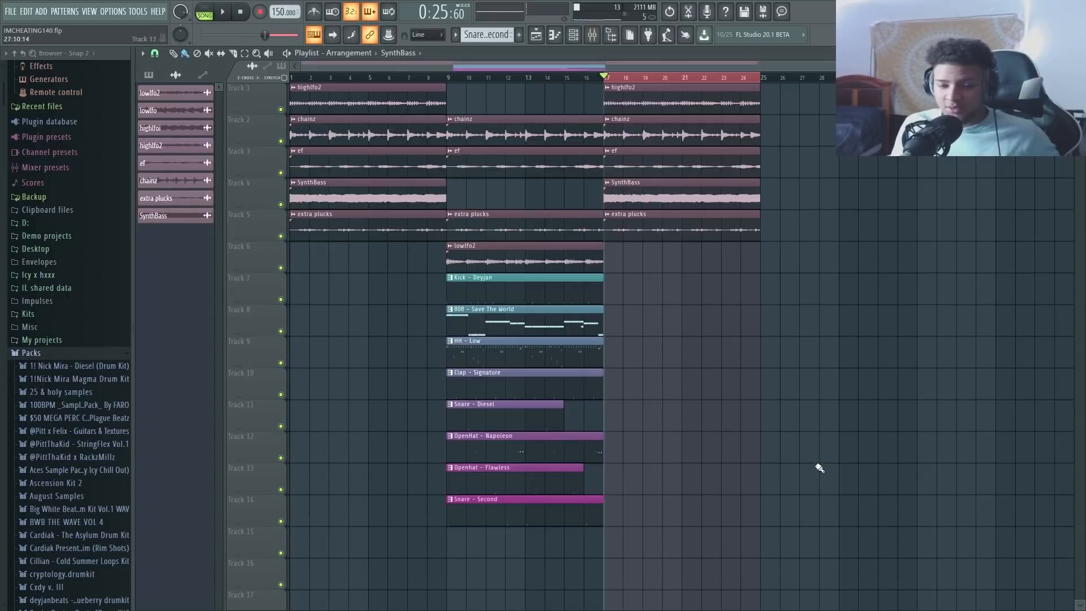
pyautogui.scroll(-4, 599, 396)
pyautogui.scroll(4, 491, 101)
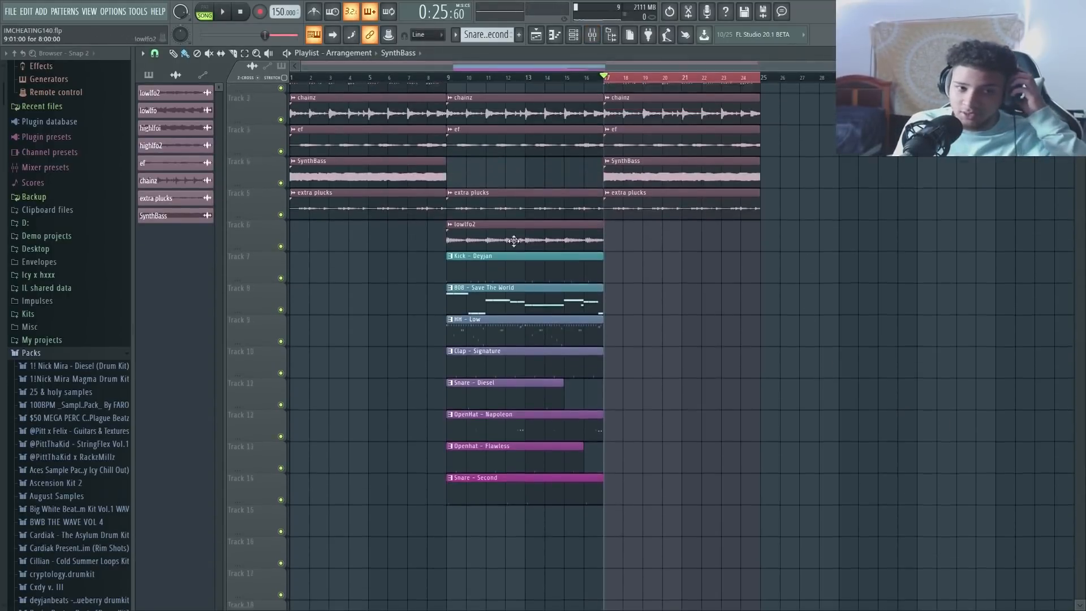
pyautogui.keyDown('ctrl'); pyautogui.scroll(3, 477, 107); pyautogui.keyUp('ctrl')
pyautogui.click(452, 77)
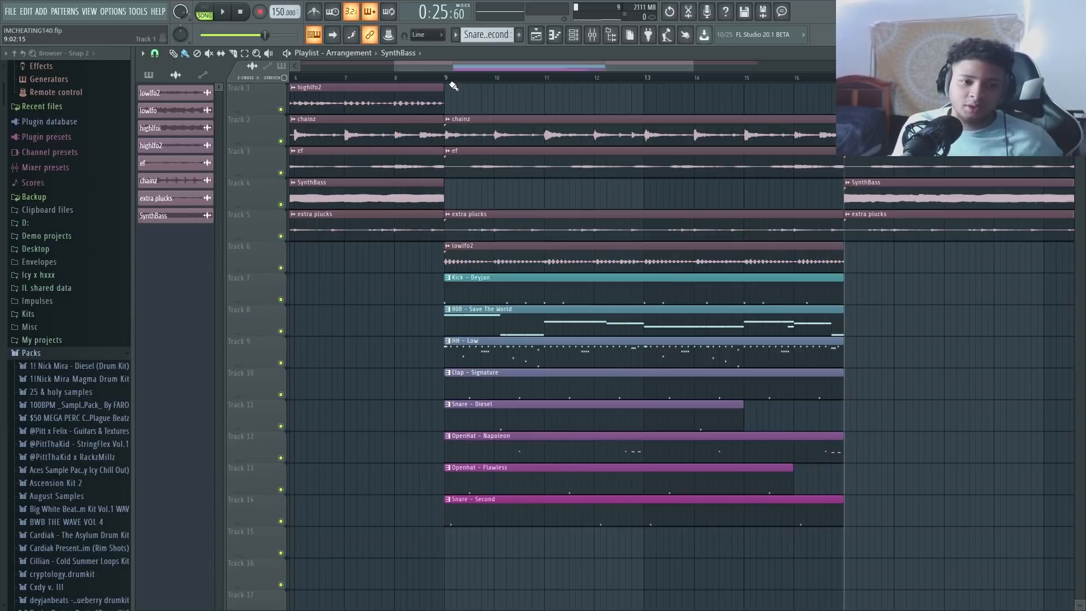
pyautogui.press('space')
pyautogui.press('F9')
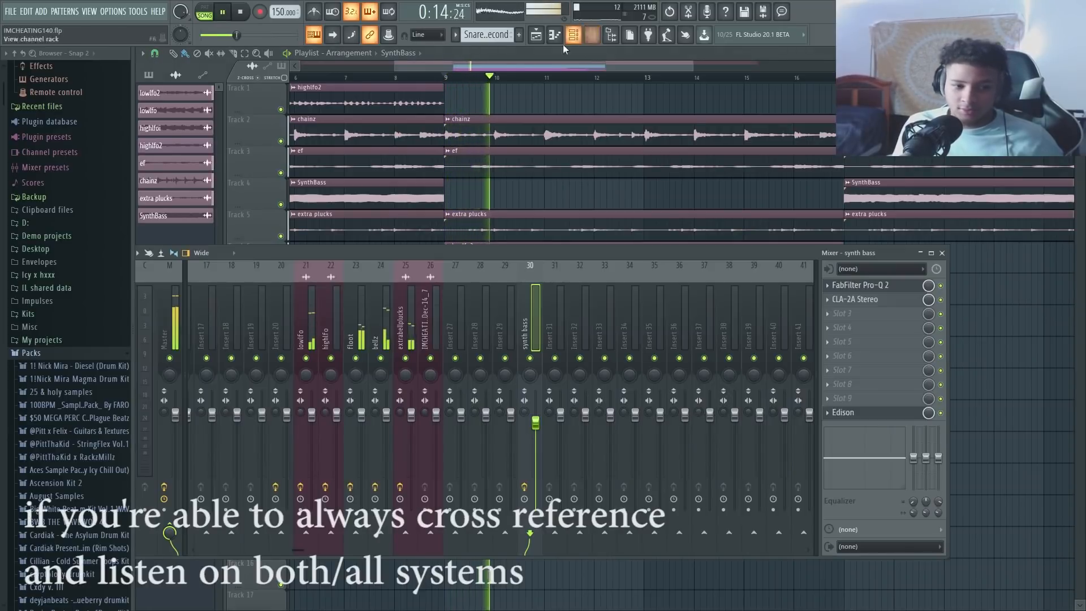
pyautogui.press('space')
# - Look over the drum and melody tracks in the mixer and the effects loaded on them
pyautogui.hscroll(-5, 293, 556)
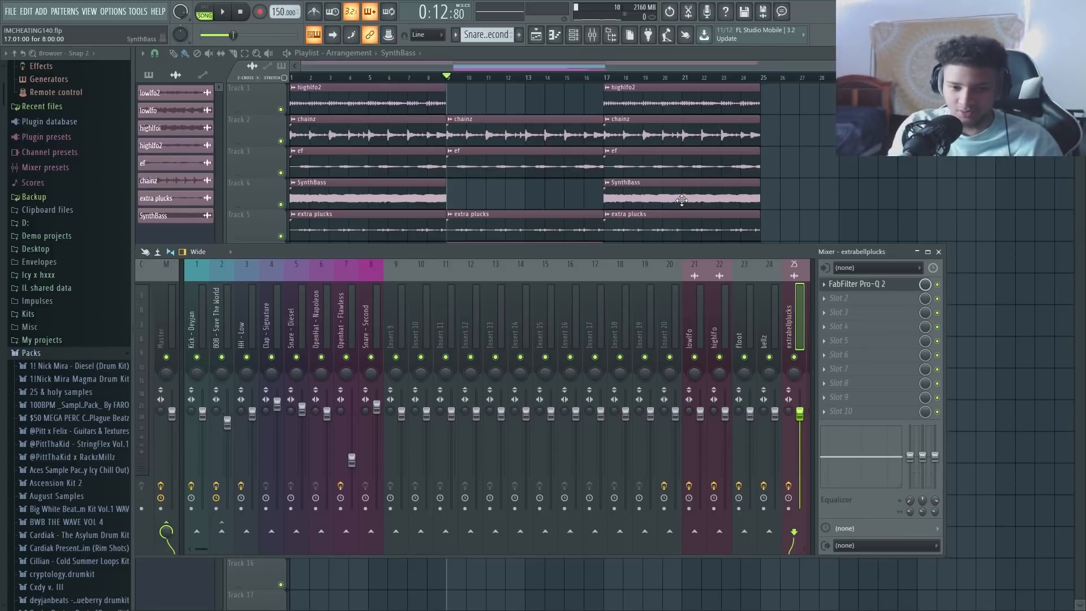
pyautogui.click(687, 318)
pyautogui.click(872, 289)
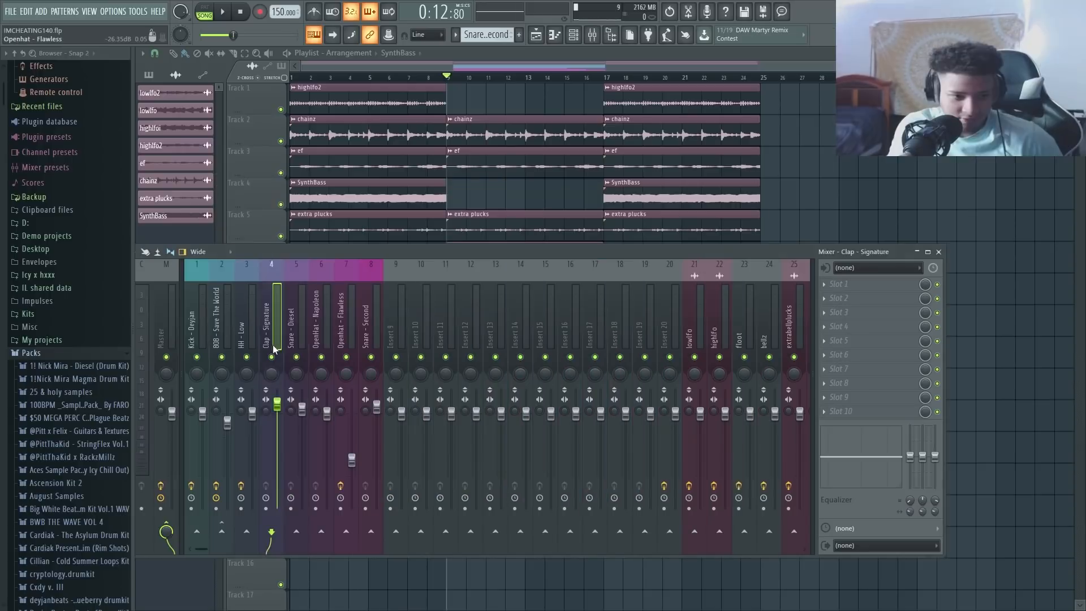
pyautogui.moveTo(273, 346); pyautogui.dragTo(700, 308)
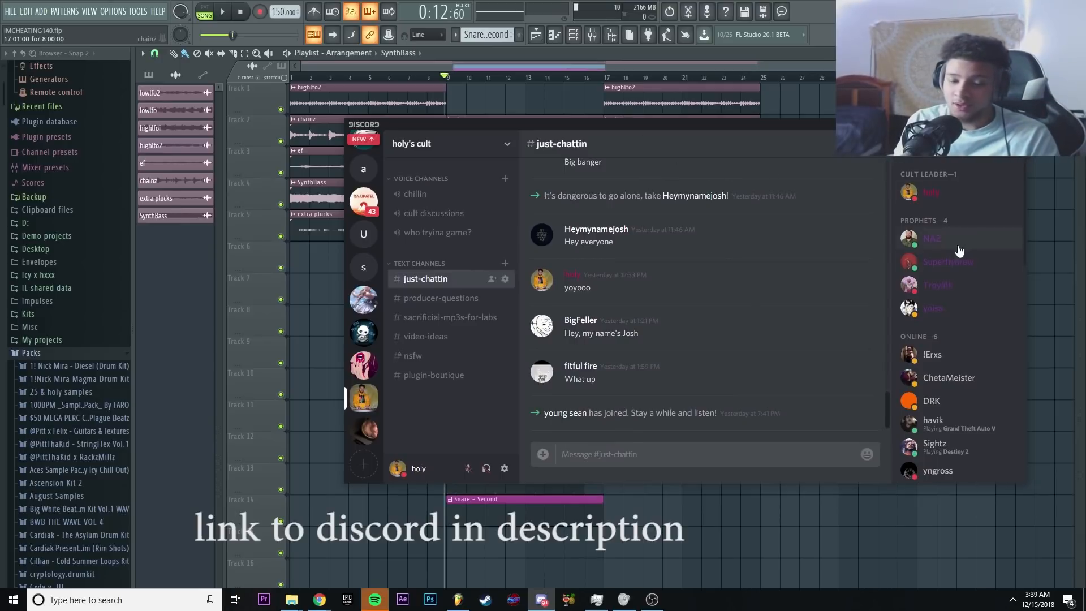
# - Switch to Discord and browse the member list beside the just-chattin channel
pyautogui.scroll(-1, 983, 311)
pyautogui.scroll(-8, 983, 310)
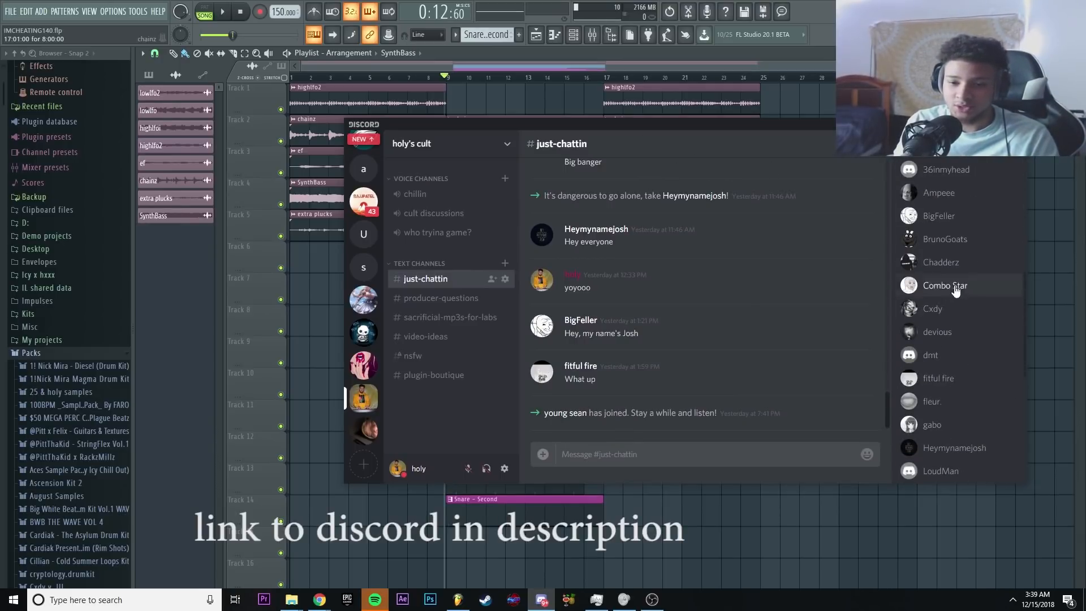